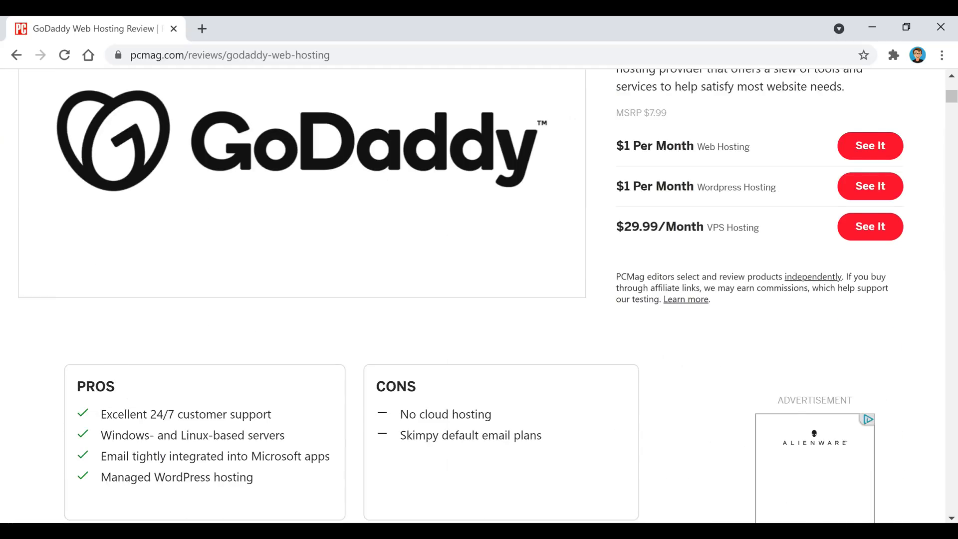
Scroll the PCMag GoDaddy review down to its plan prices and Pros/Cons boxes.
scroll(472, 295, down, 3)
scroll(472, 294, down, 1)
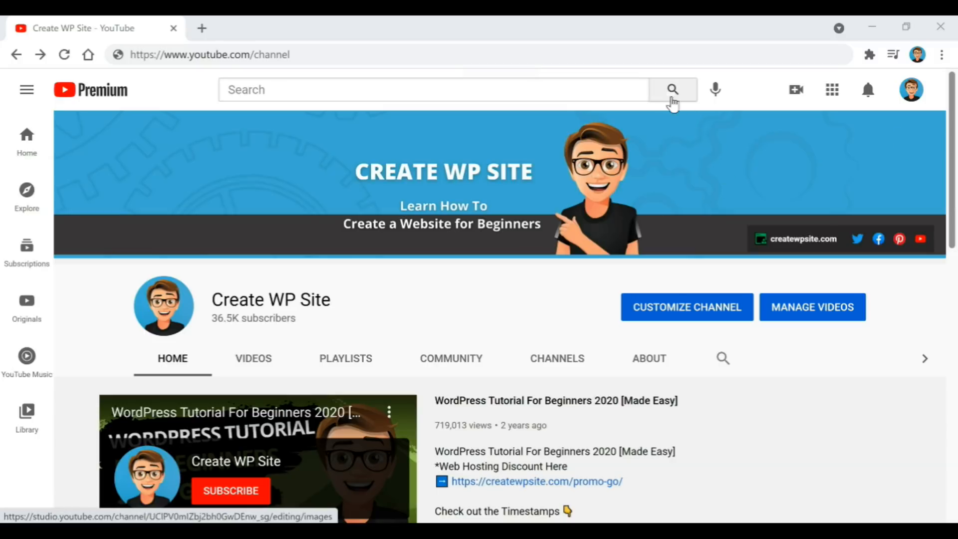
Load the createwpsite.com/promocodes Special Deals page.
click(244, 55)
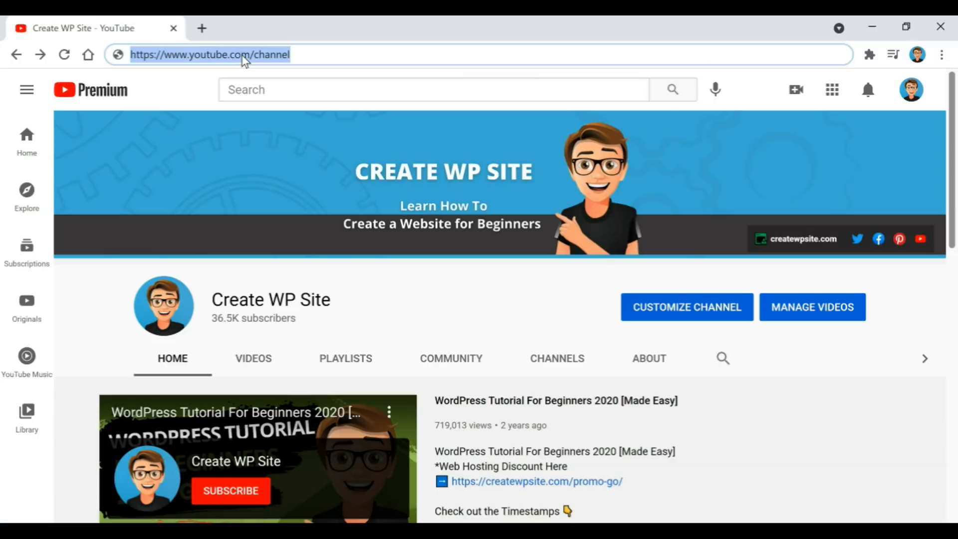
text(https://createwpsite.com/promocodes)
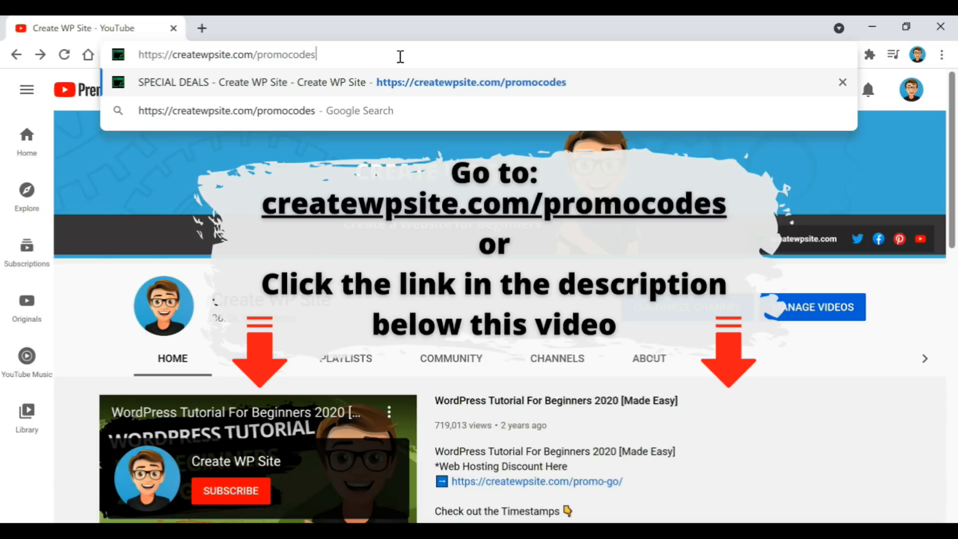
key(Return)
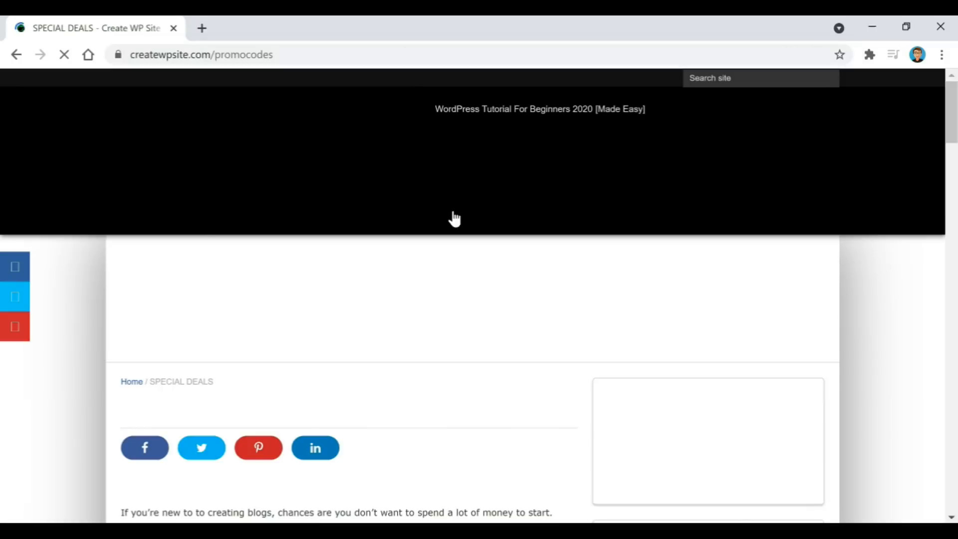
Follow GoDaddy's 'View This Offer >>' coupon link to the $1.00/mo WordPress Hosting offer.
scroll(421, 296, down, 3)
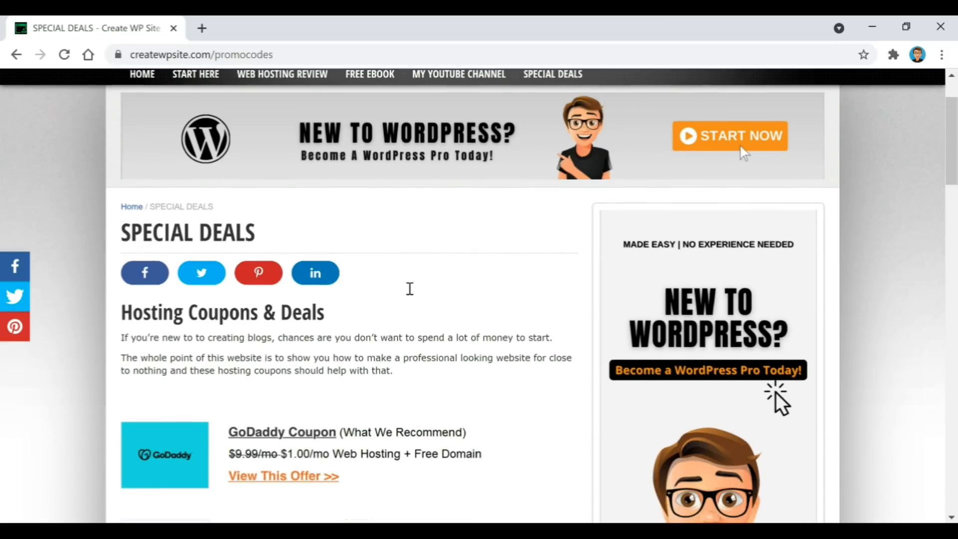
scroll(359, 257, down, 2)
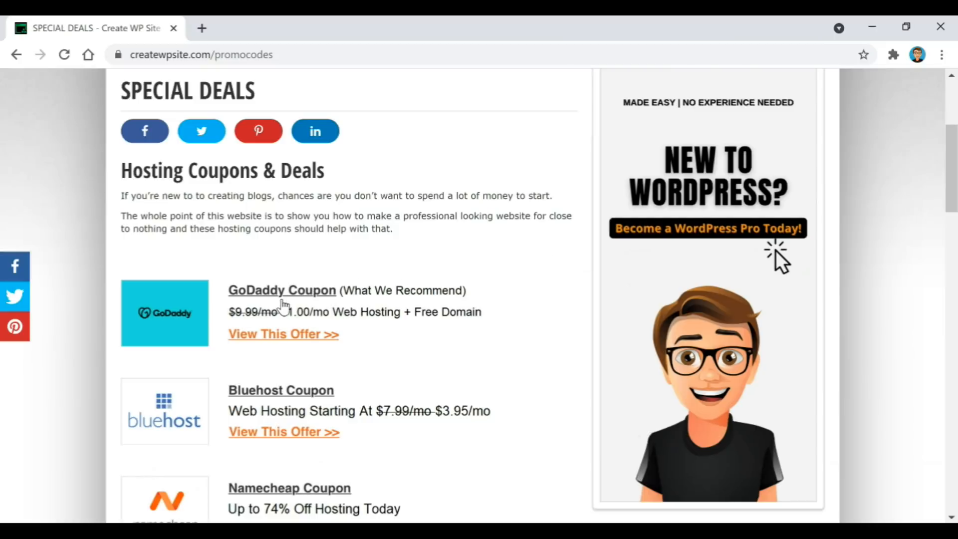
click(268, 337)
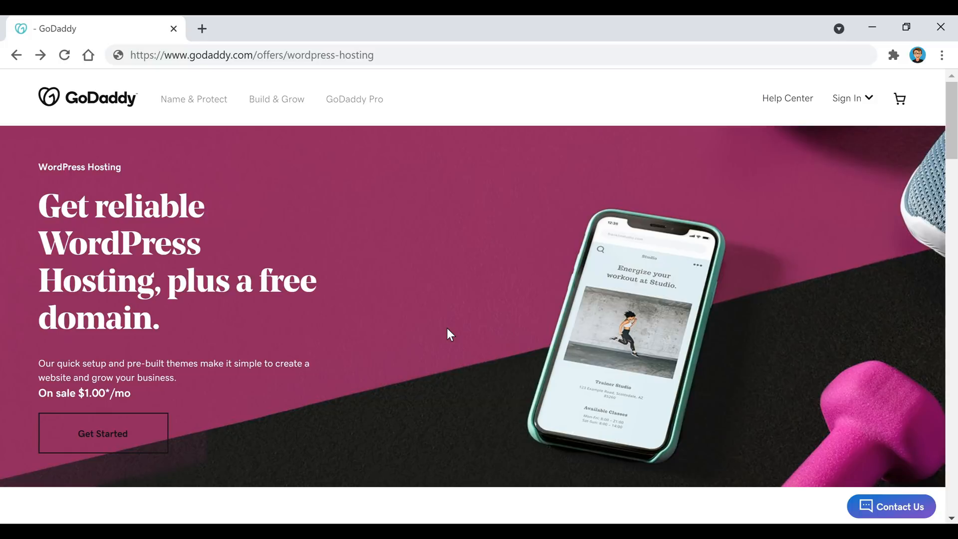
Start a Managed WordPress Basic order and continue with the 12-month term at $12.00.
click(150, 451)
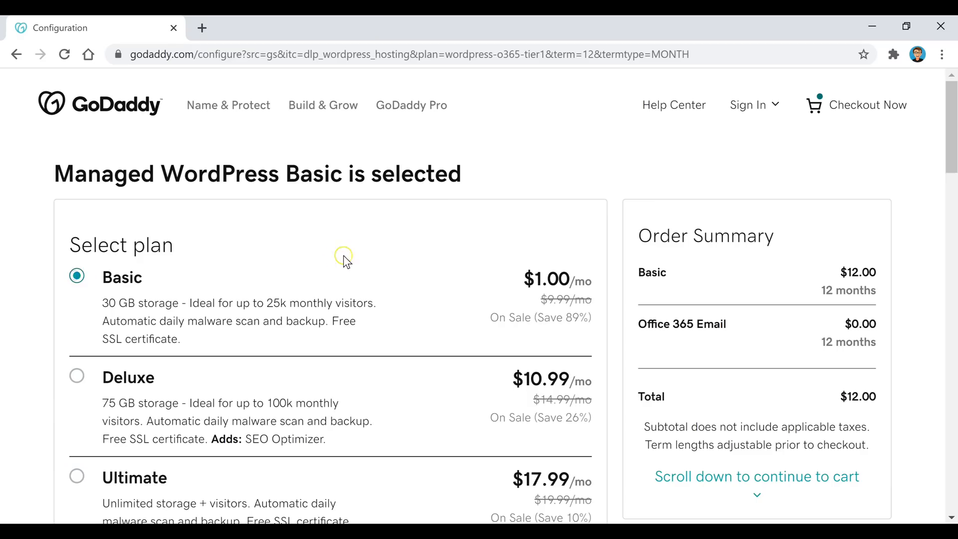
scroll(469, 250, down, 1)
scroll(458, 242, down, 10)
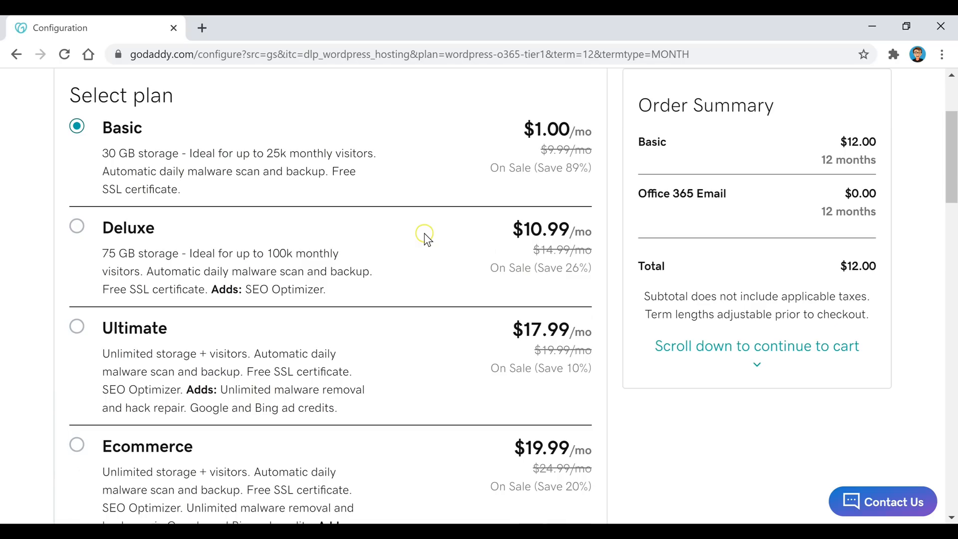
scroll(432, 233, down, 3)
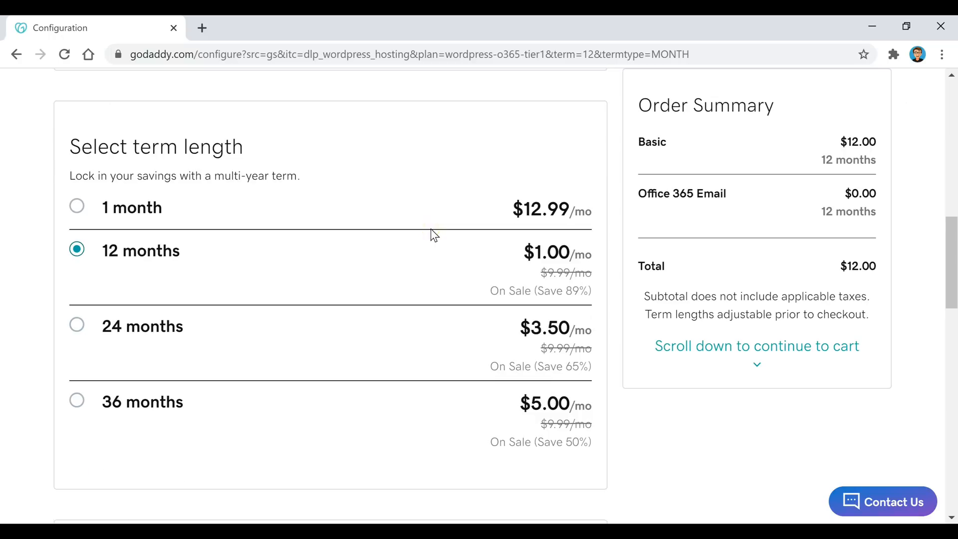
scroll(459, 234, down, 6)
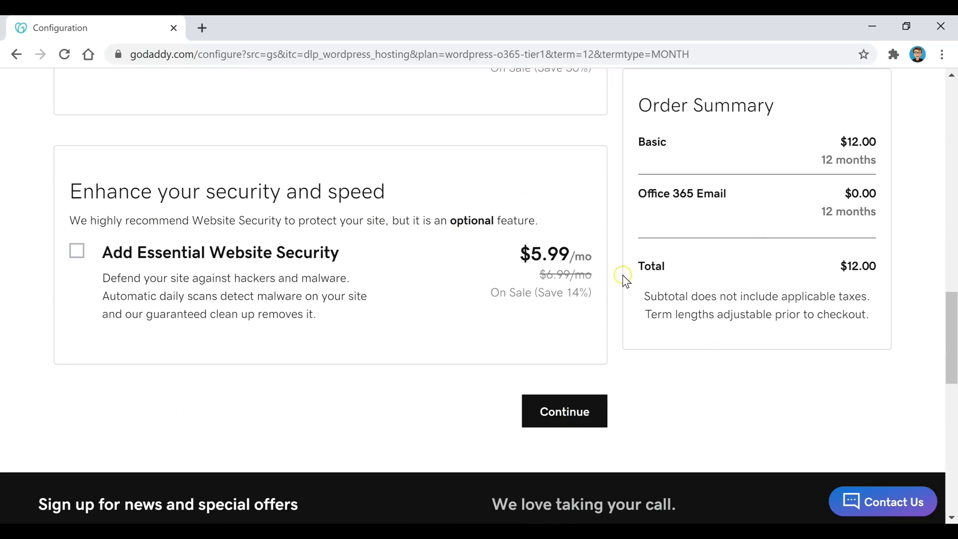
click(559, 416)
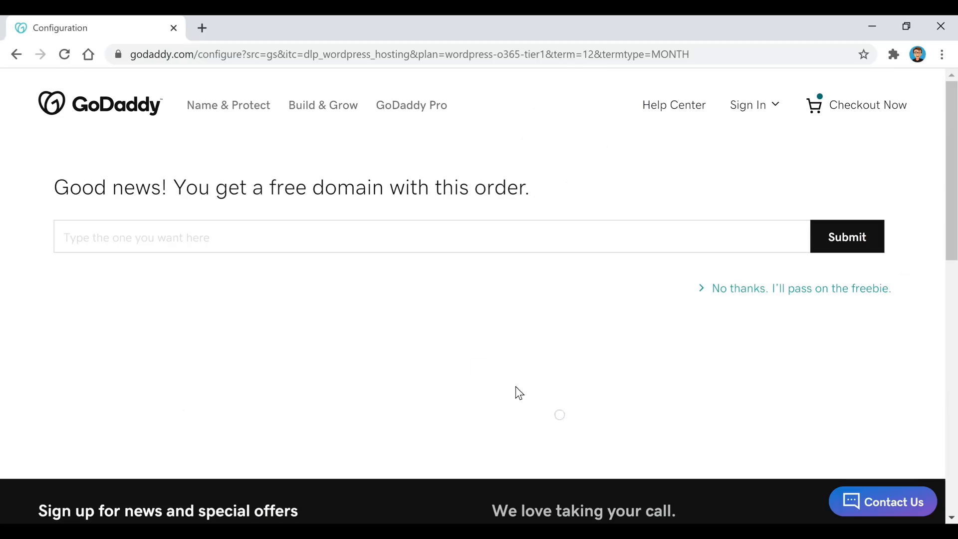
Search for examplename456.com and select it as the free domain.
click(298, 233)
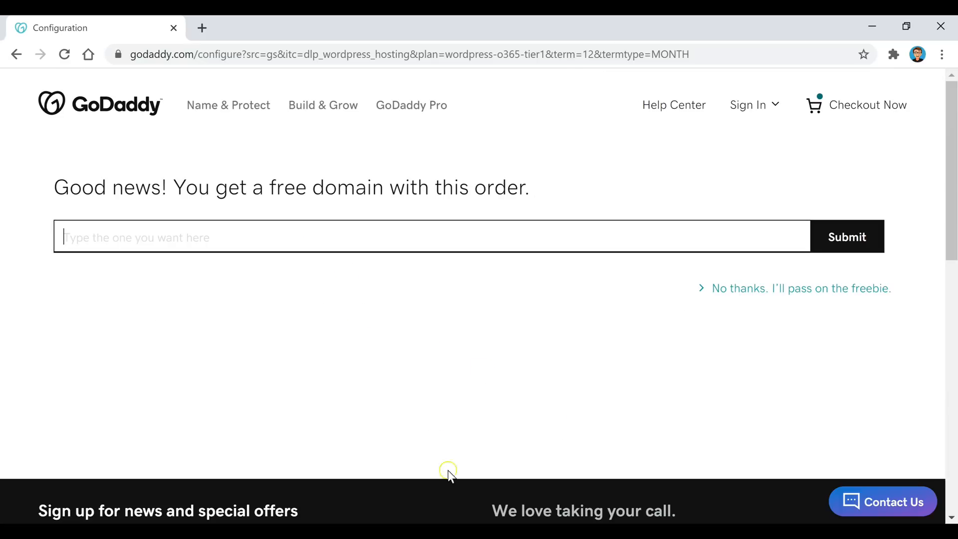
text(examp)
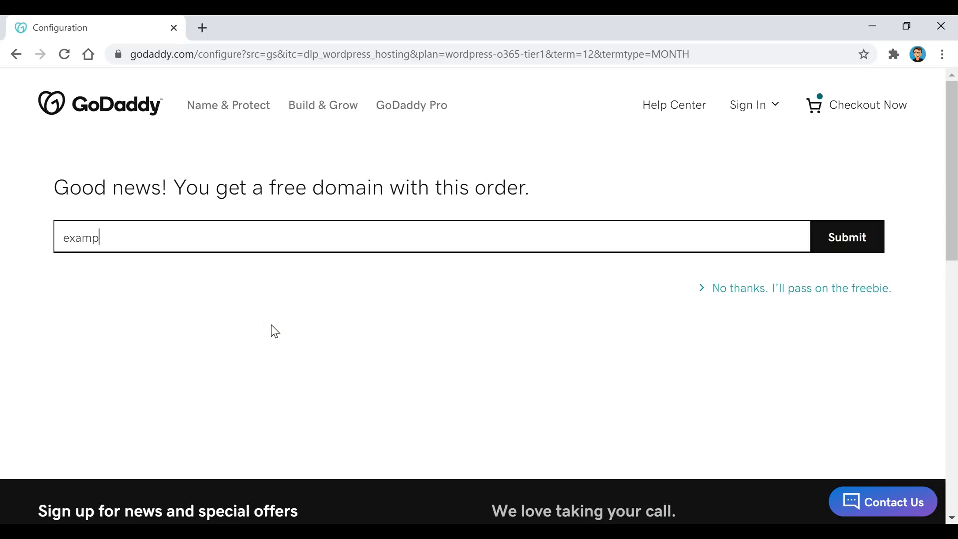
text(lename)
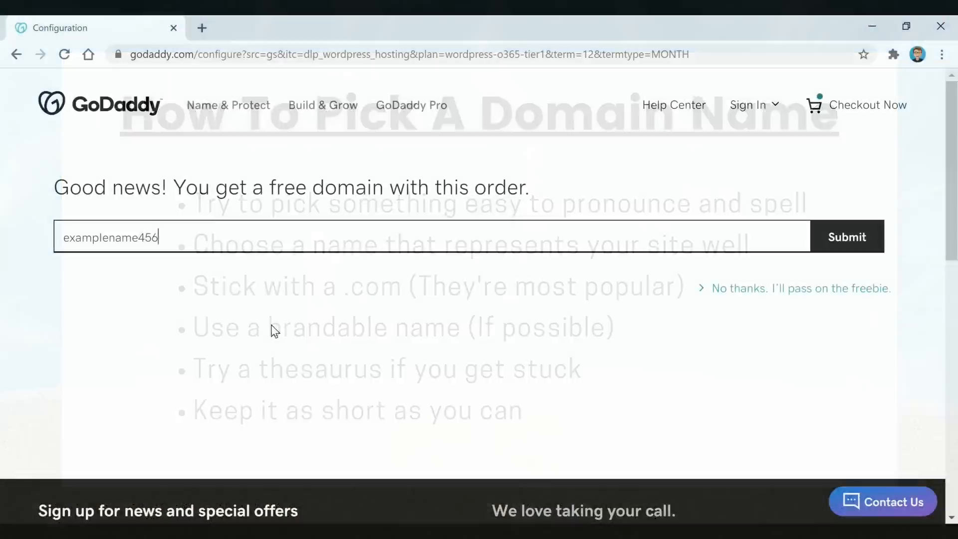
text(.com)
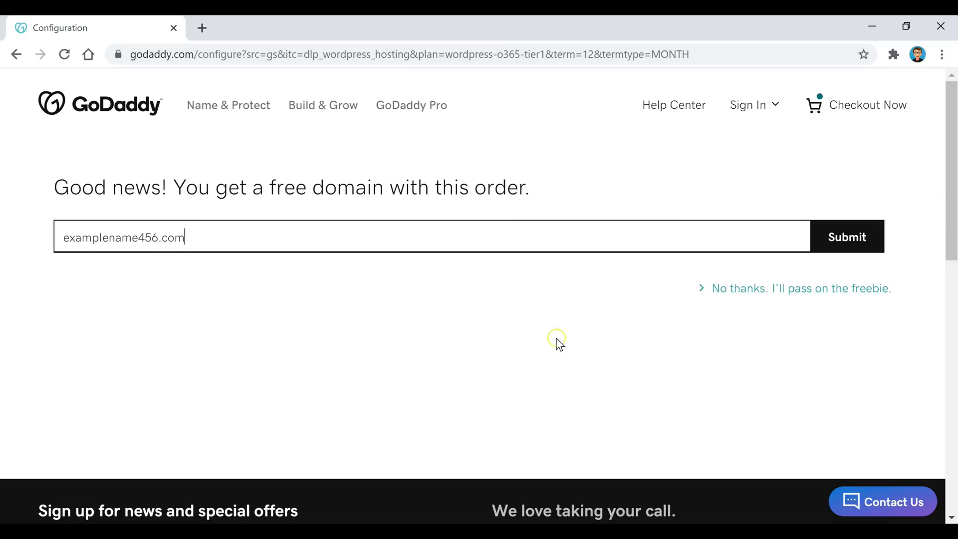
click(846, 244)
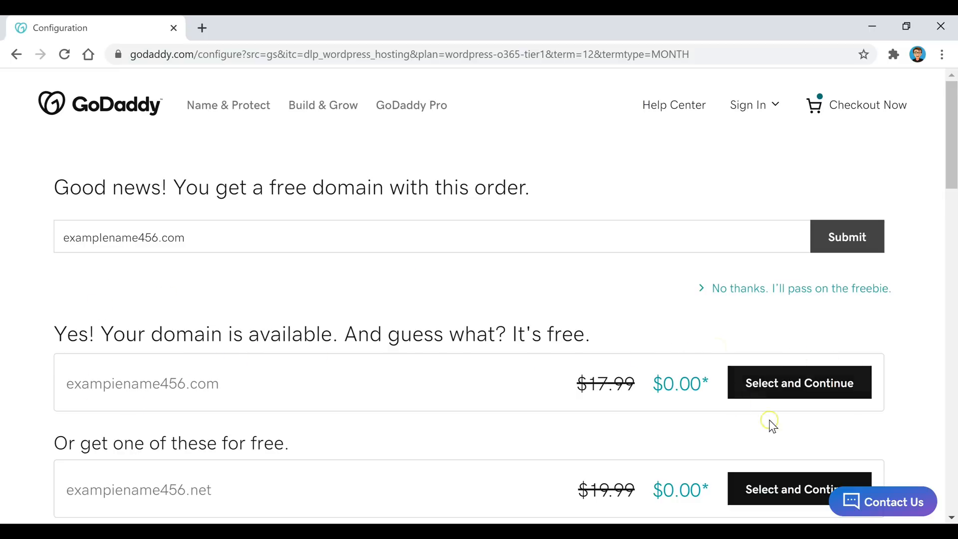
click(823, 395)
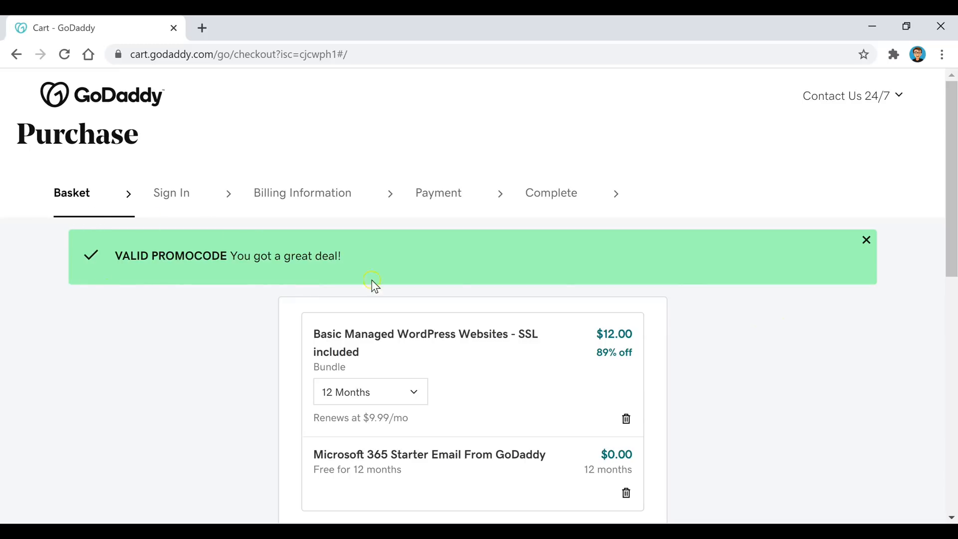
Proceed to checkout with the $12.00 basket.
scroll(754, 315, down, 5)
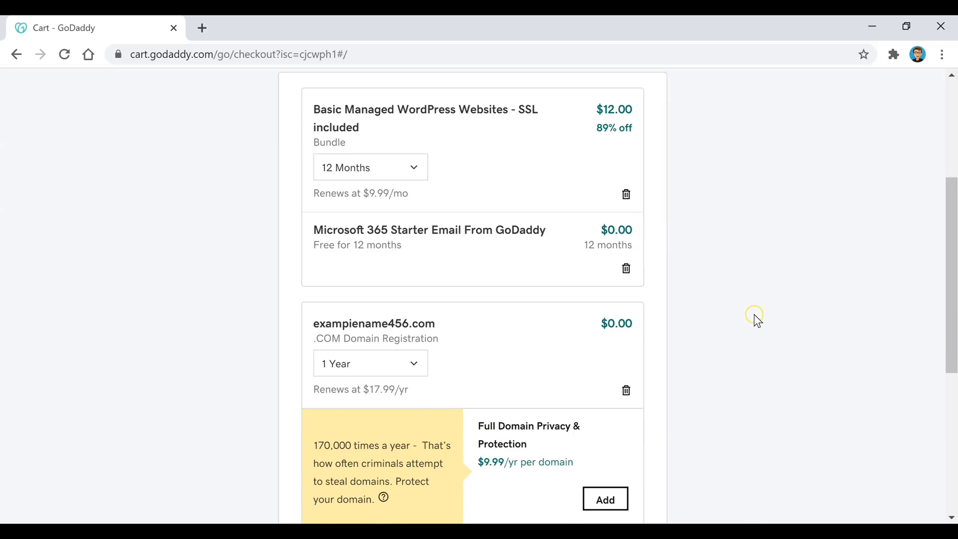
scroll(754, 315, down, 6)
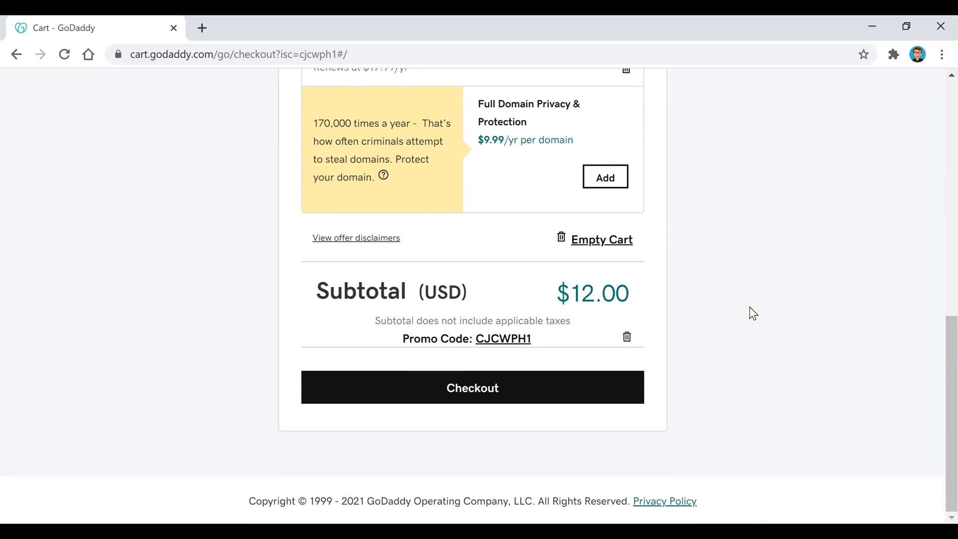
click(468, 391)
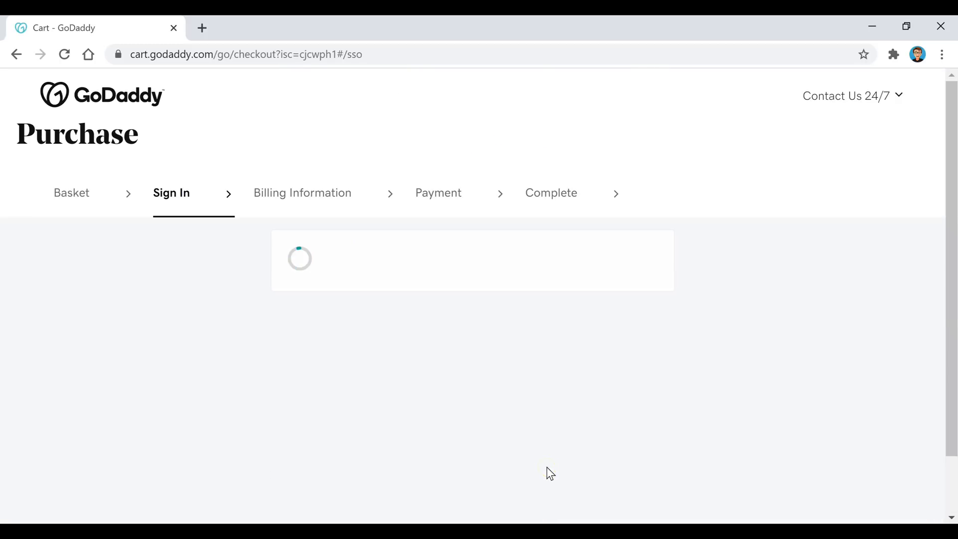
Create a new GoDaddy account with email, username and password.
click(742, 281)
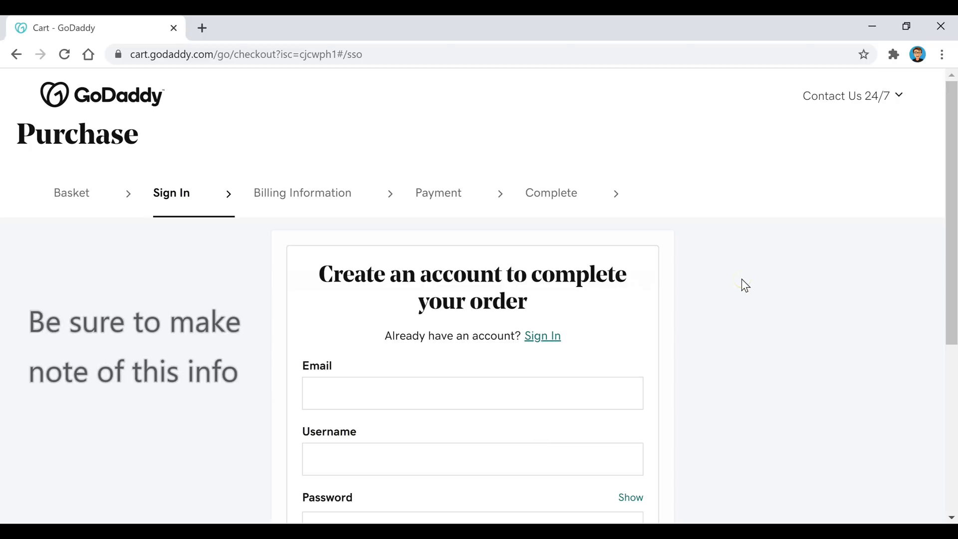
scroll(742, 280, down, 2)
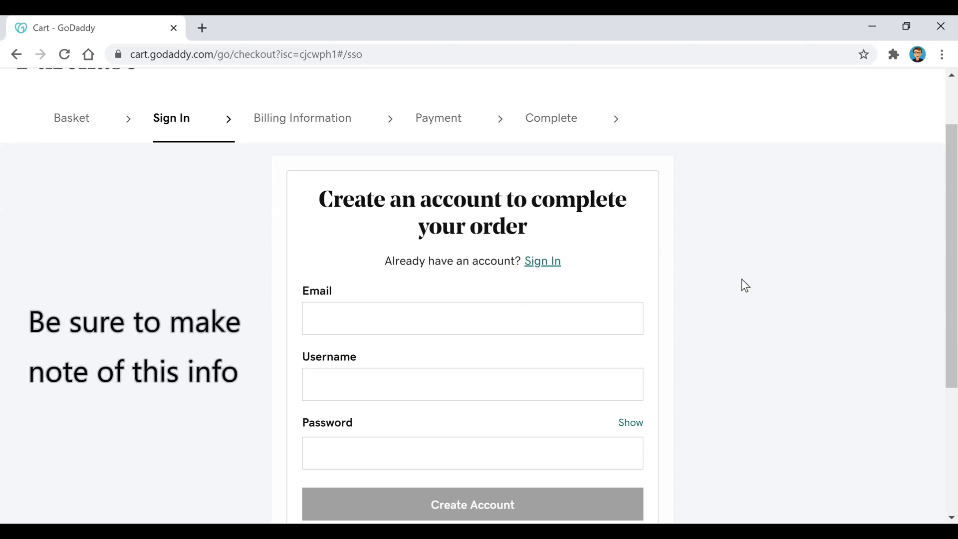
scroll(742, 279, down, 2)
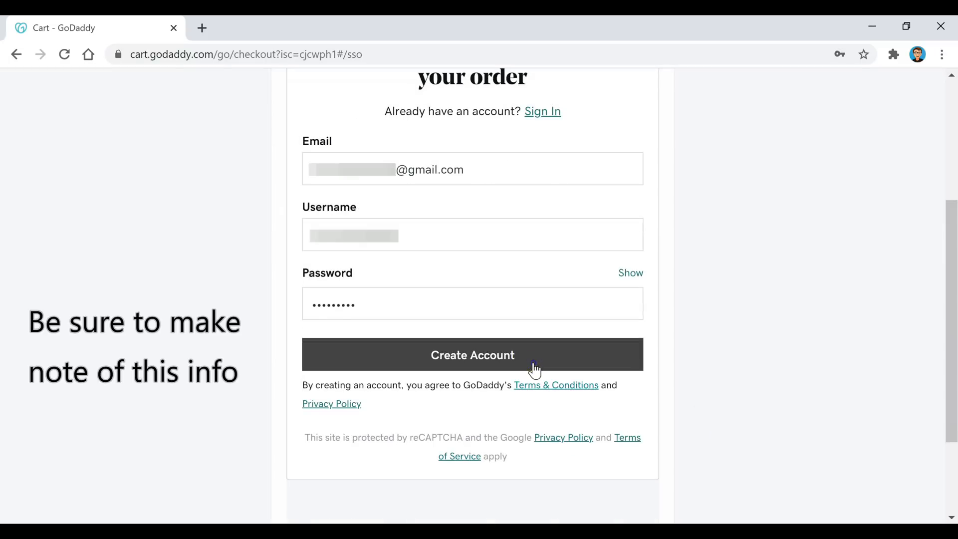
click(533, 364)
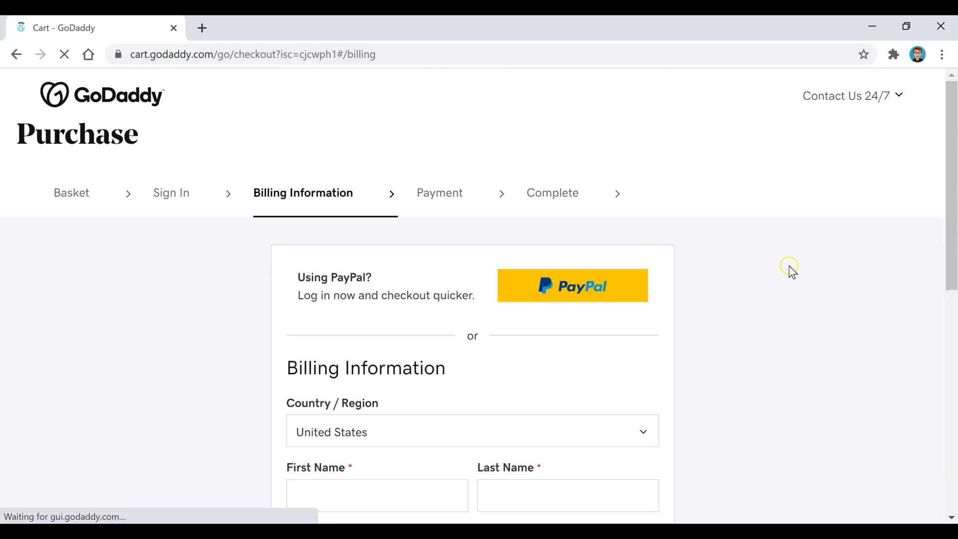
scroll(717, 333, down, 4)
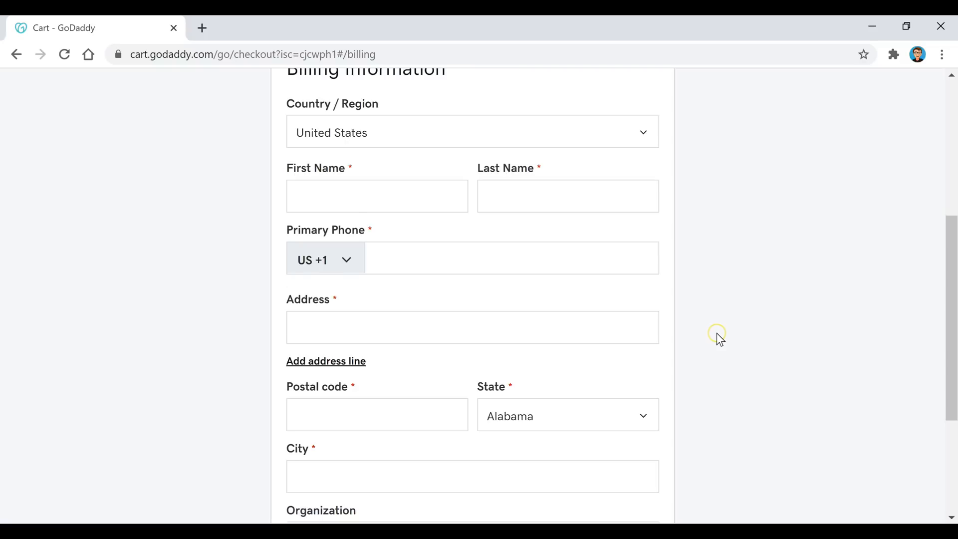
Pay for the order with PayPal, logging in and approving the payment.
scroll(716, 333, up, 2)
scroll(719, 339, up, 3)
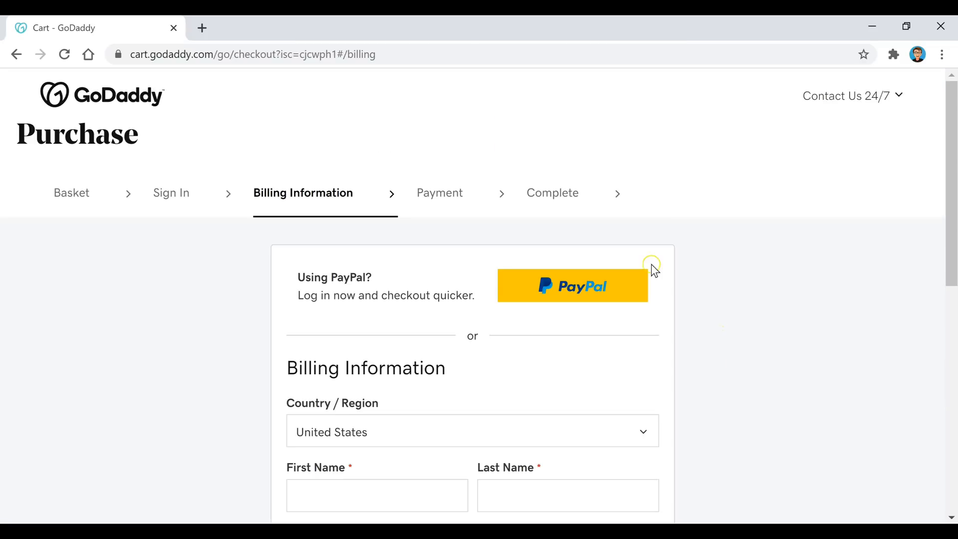
click(559, 297)
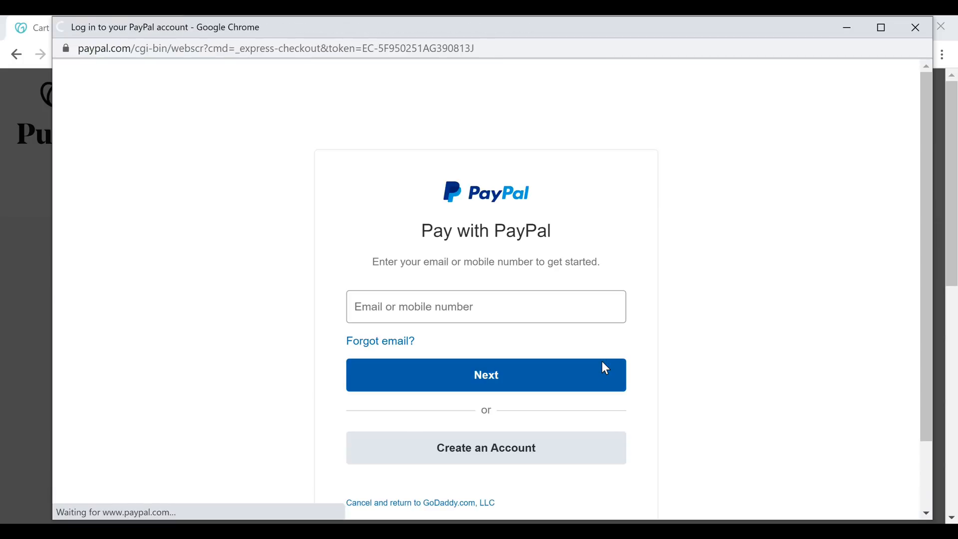
click(521, 290)
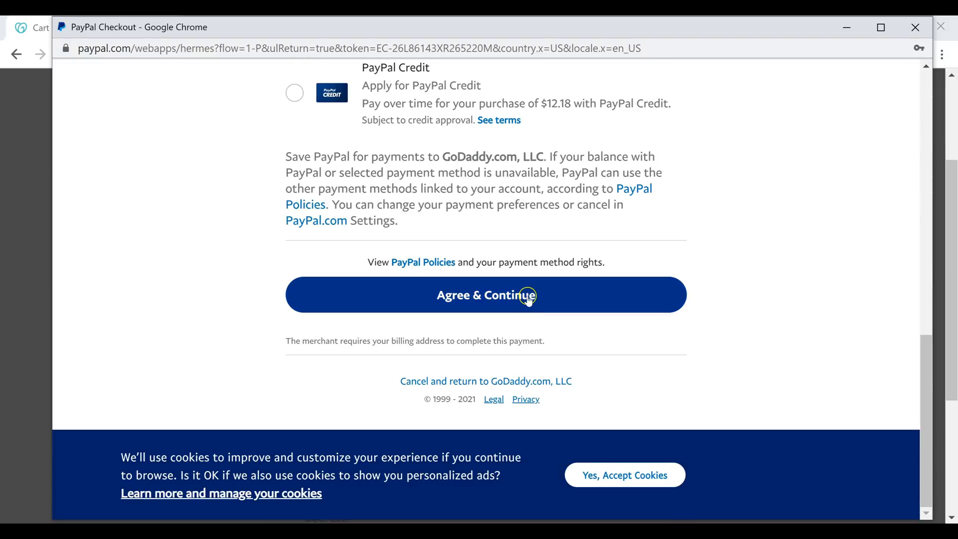
click(528, 299)
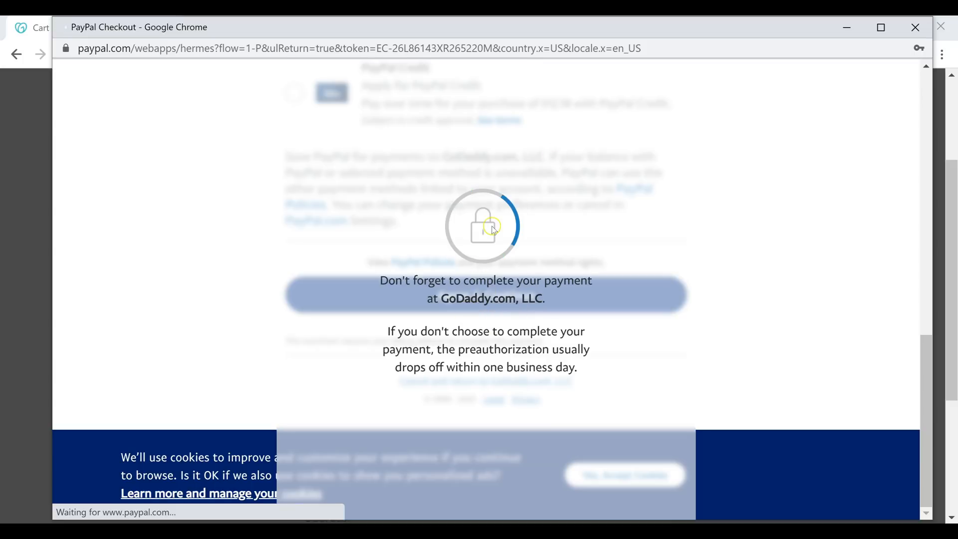
Complete the $12.18 purchase and dismiss the order confirmation.
scroll(906, 280, down, 7)
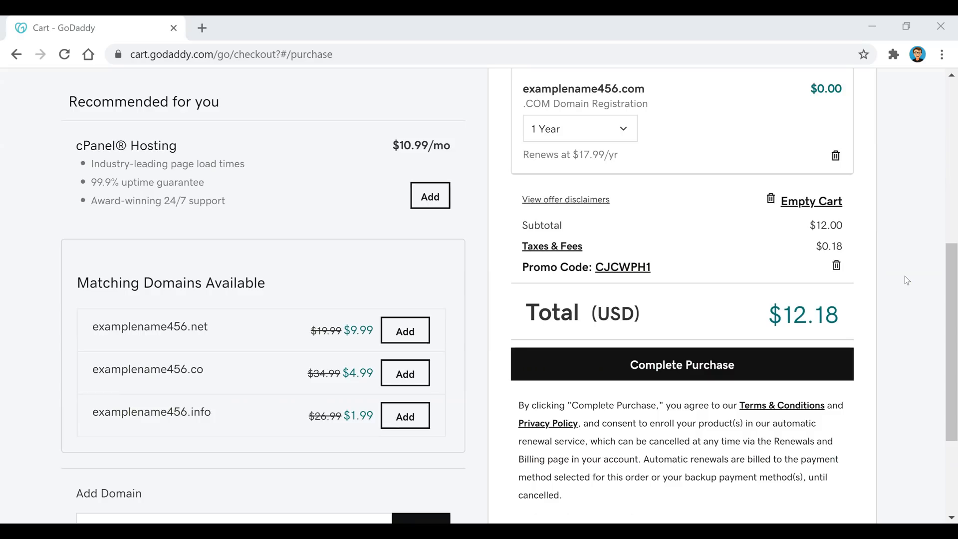
scroll(906, 274, down, 2)
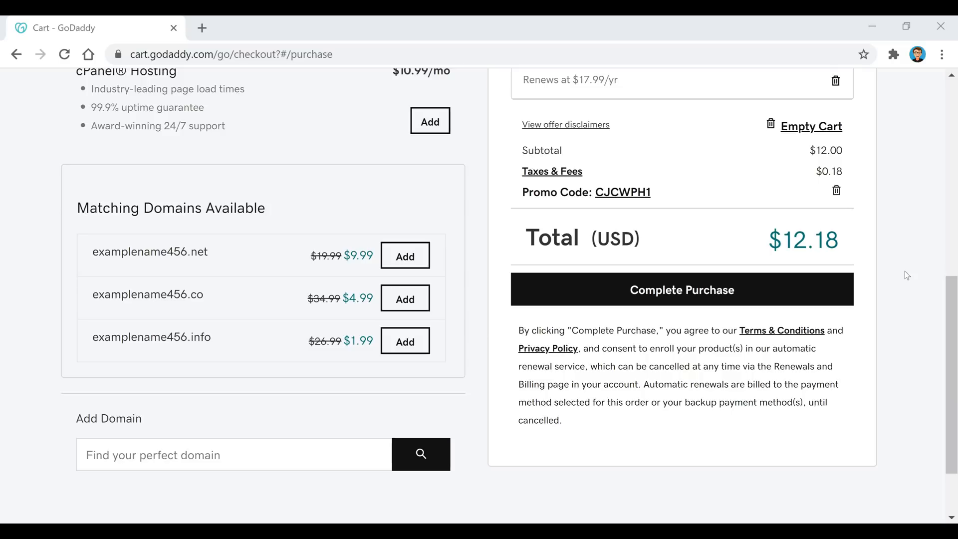
click(753, 287)
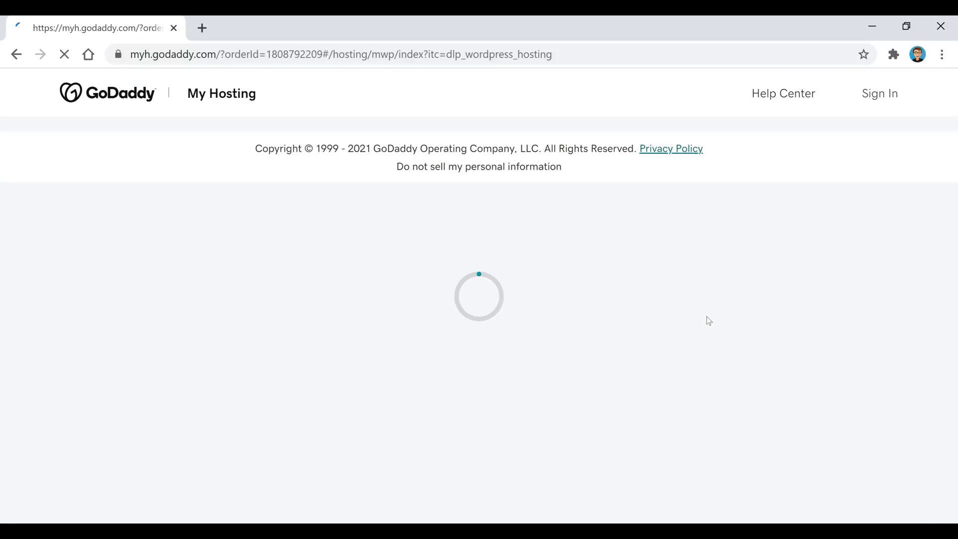
click(901, 117)
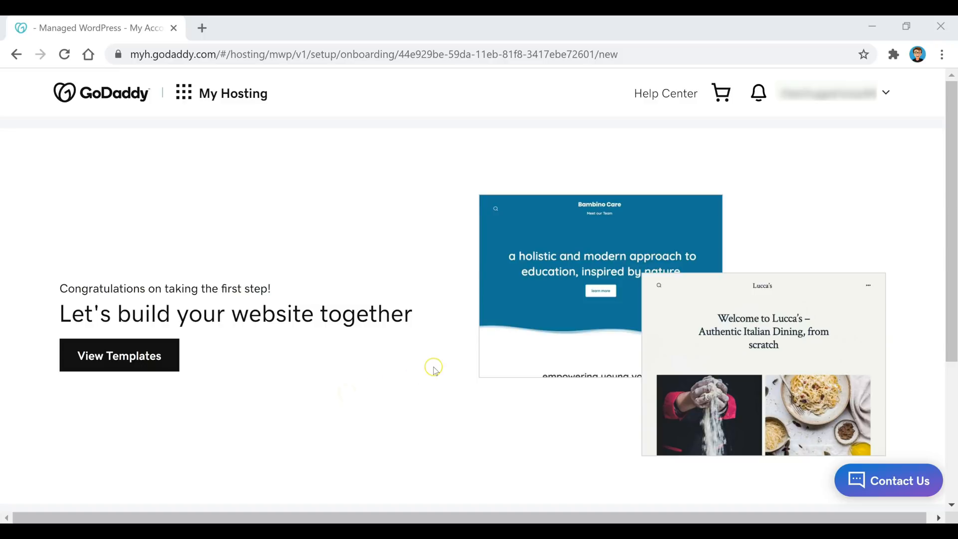
Choose Manual WordPress setup and create the WordPress login username and password.
scroll(434, 370, down, 4)
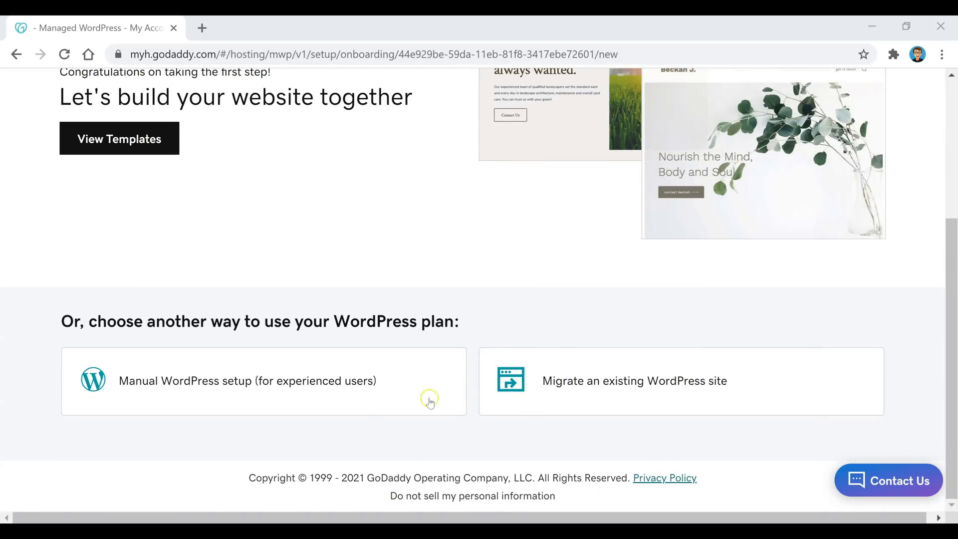
click(212, 381)
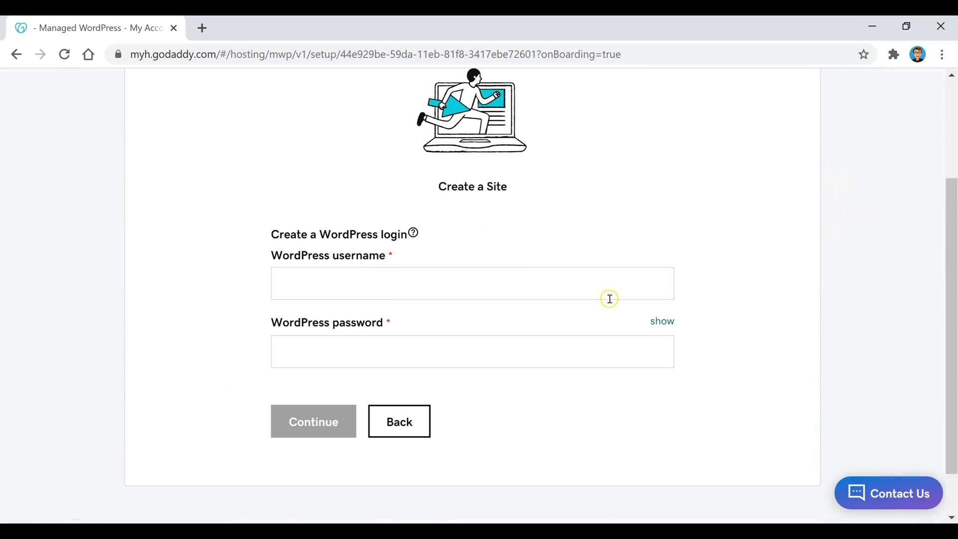
click(559, 293)
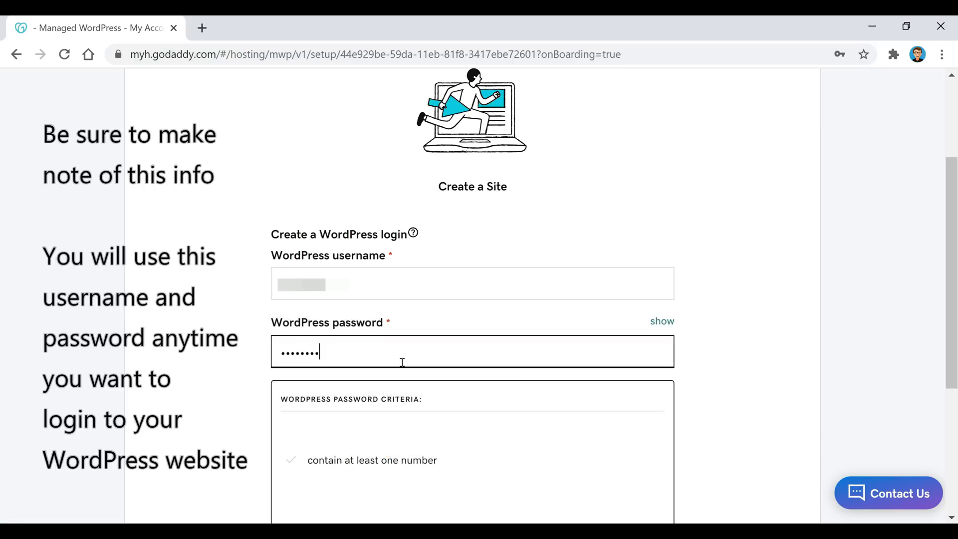
text(a1)
text(a)
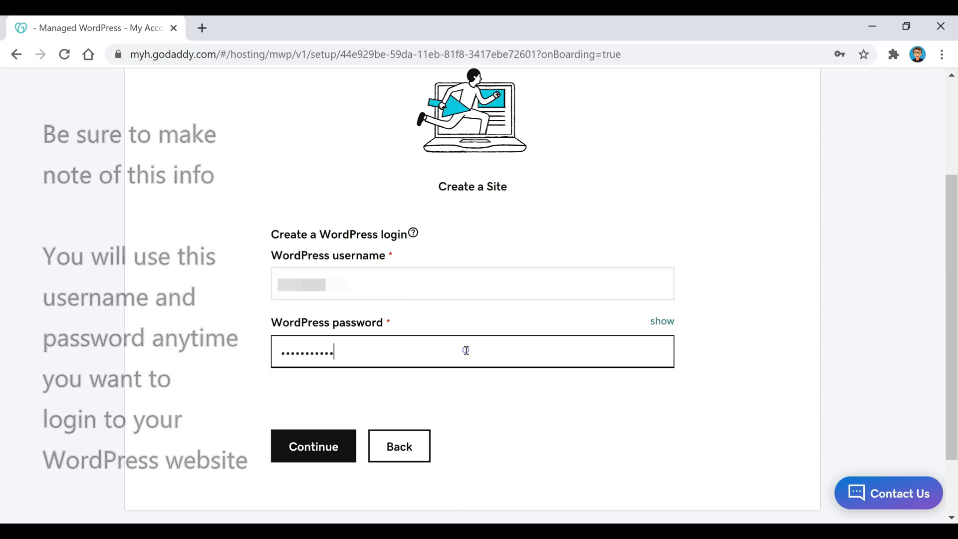
click(321, 447)
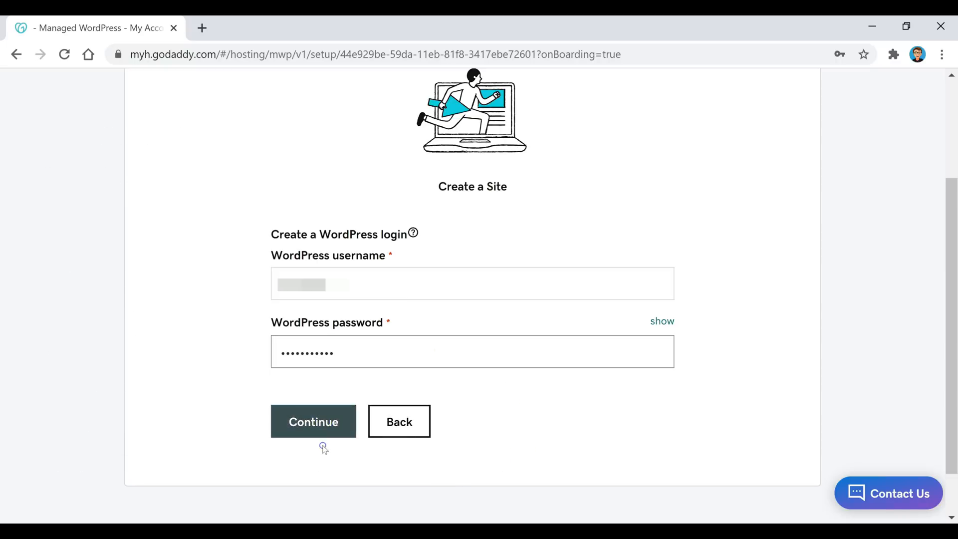
click(315, 429)
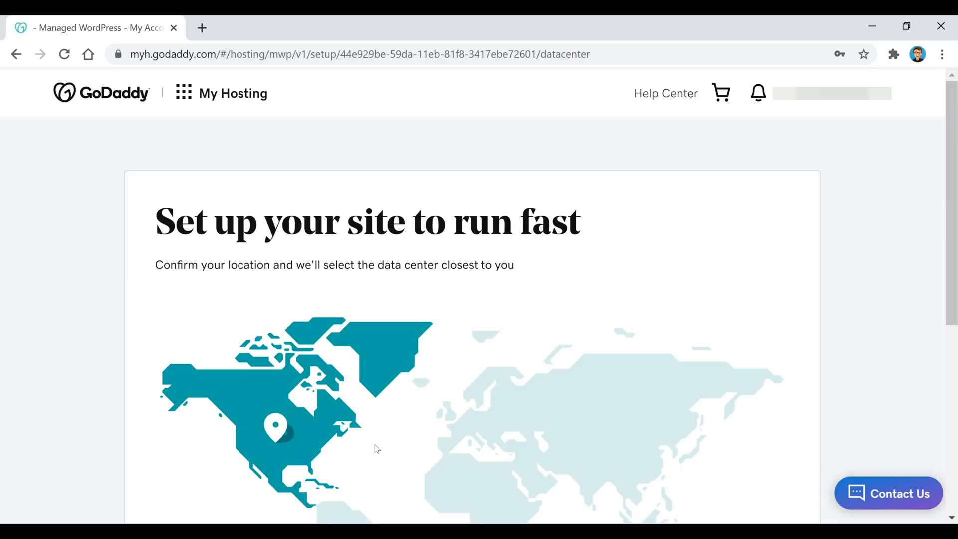
Keep North America as the data center location and start the site install.
scroll(306, 241, down, 5)
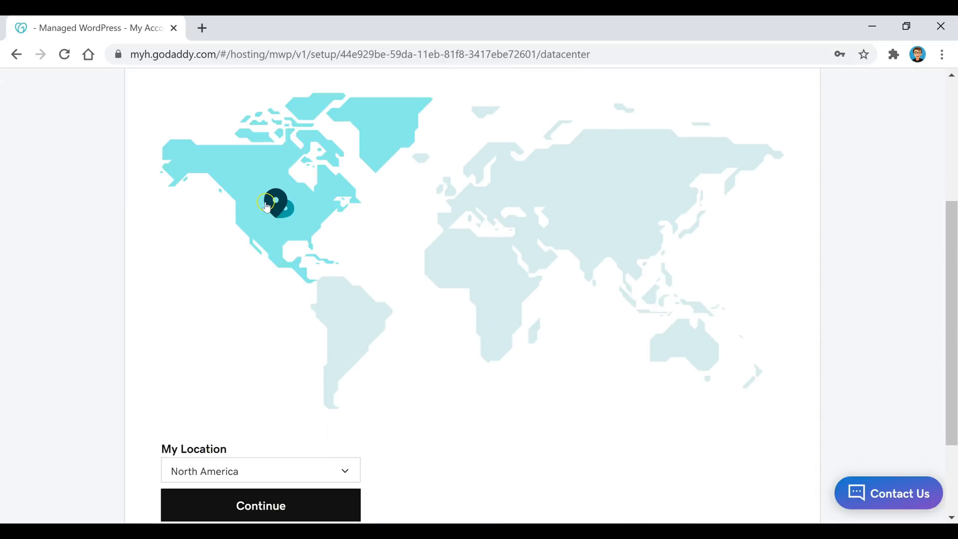
scroll(267, 206, down, 2)
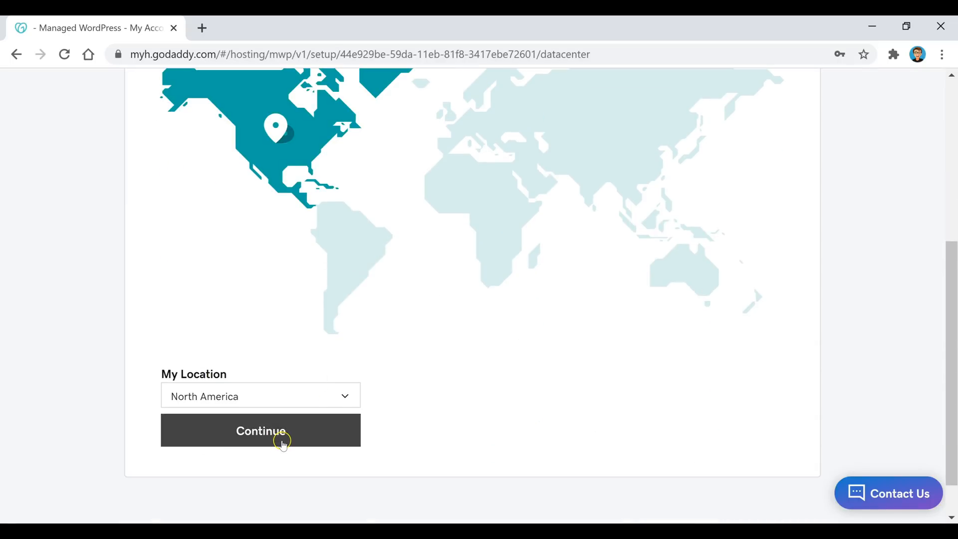
click(274, 444)
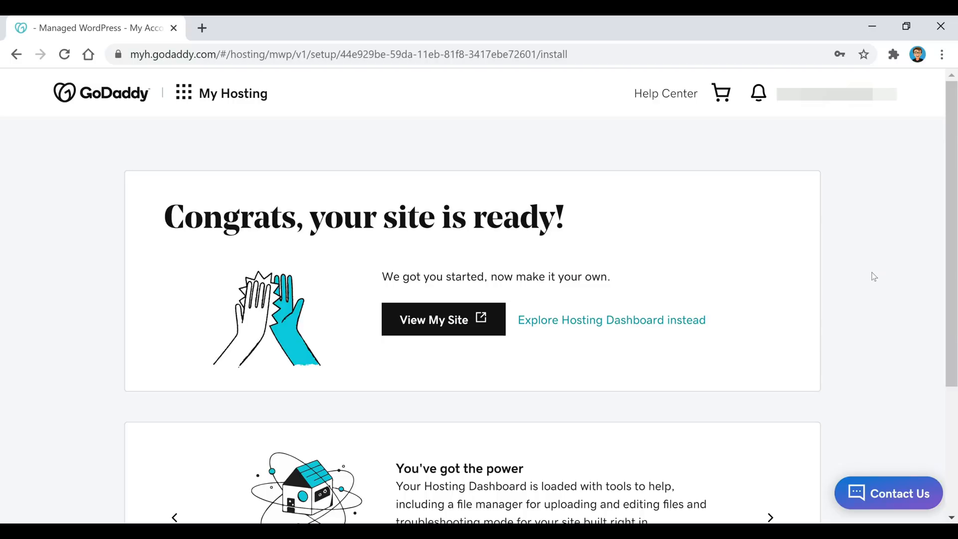
Open the new AWordPressSite site in its own tab via View My Site.
click(439, 322)
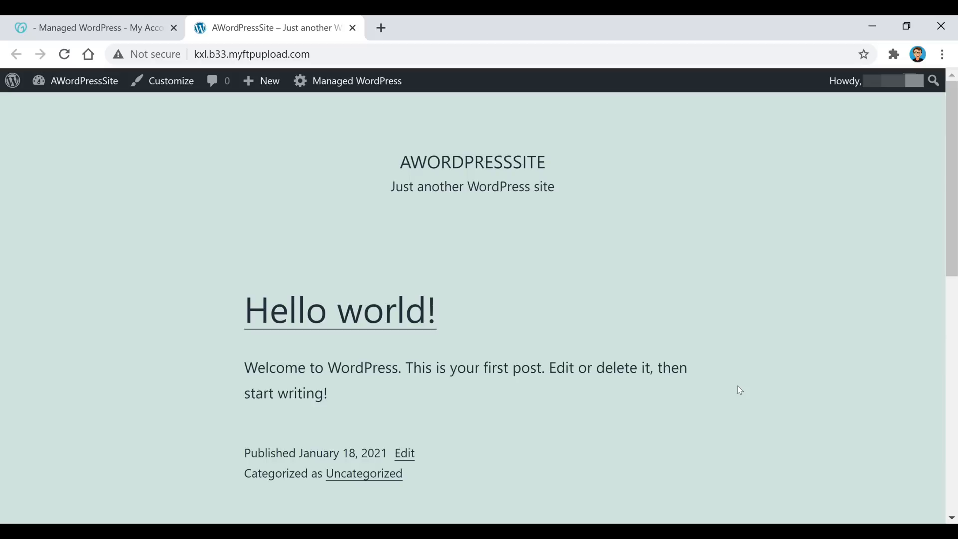
Go to AWordPressSite's Dashboard and start attaching a domain through the Add Domain notice.
click(47, 81)
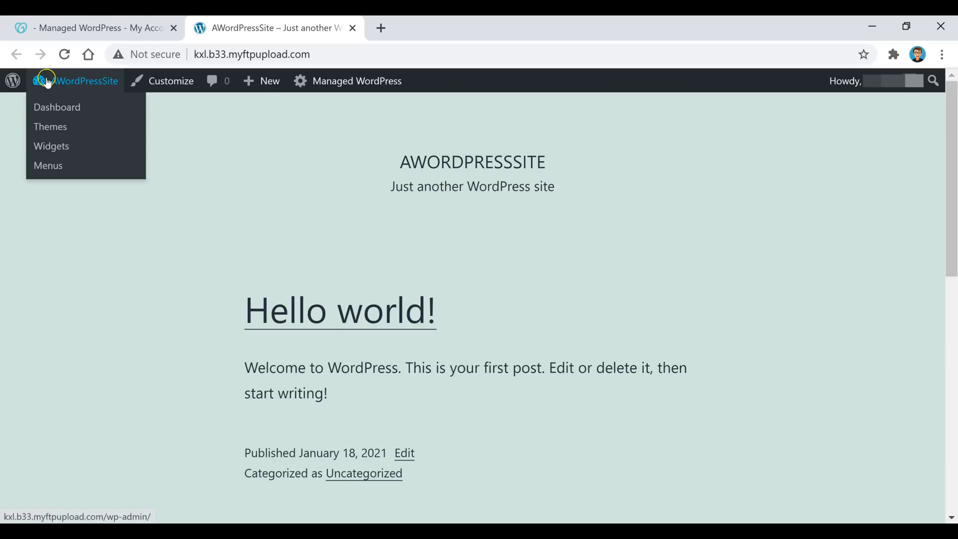
click(69, 104)
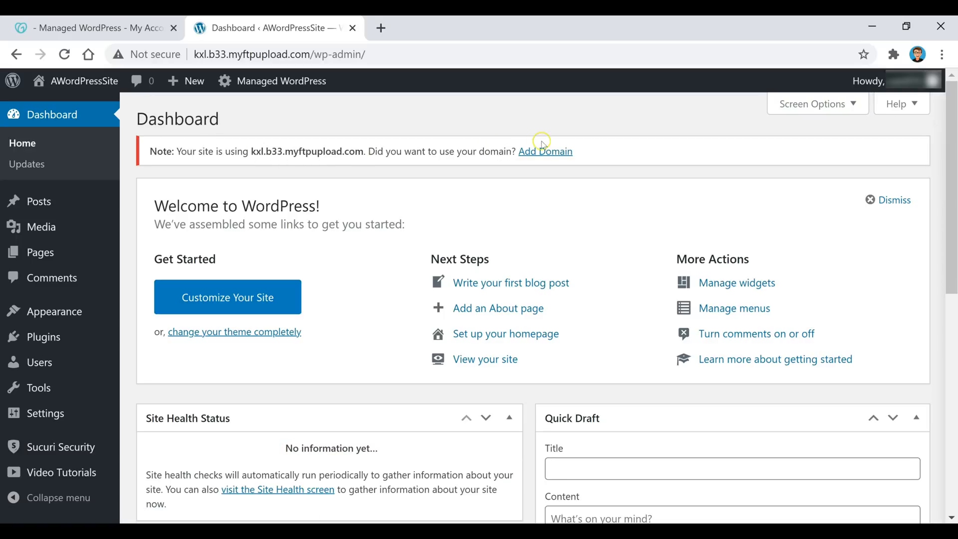
click(558, 153)
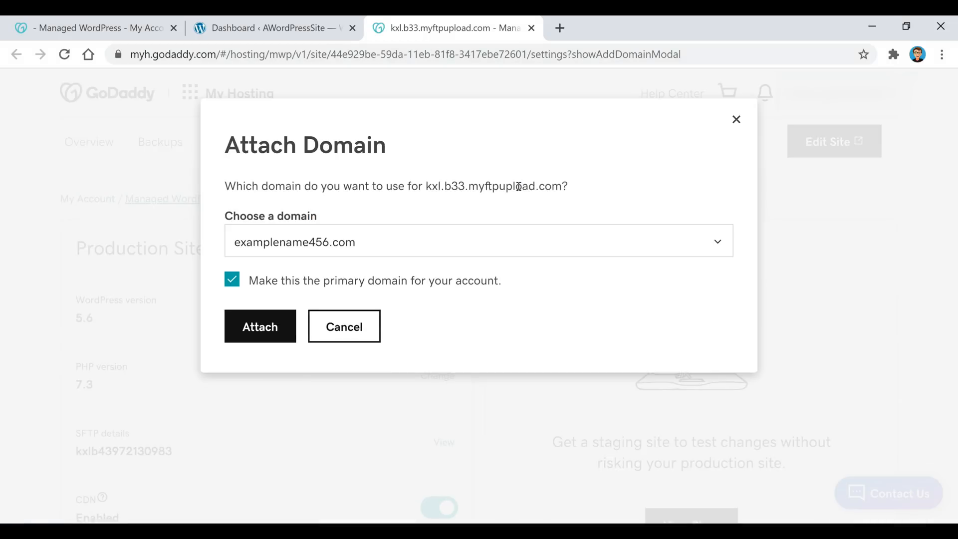
Attach examplename456.com as the site's primary domain and dismiss the success notice.
click(420, 244)
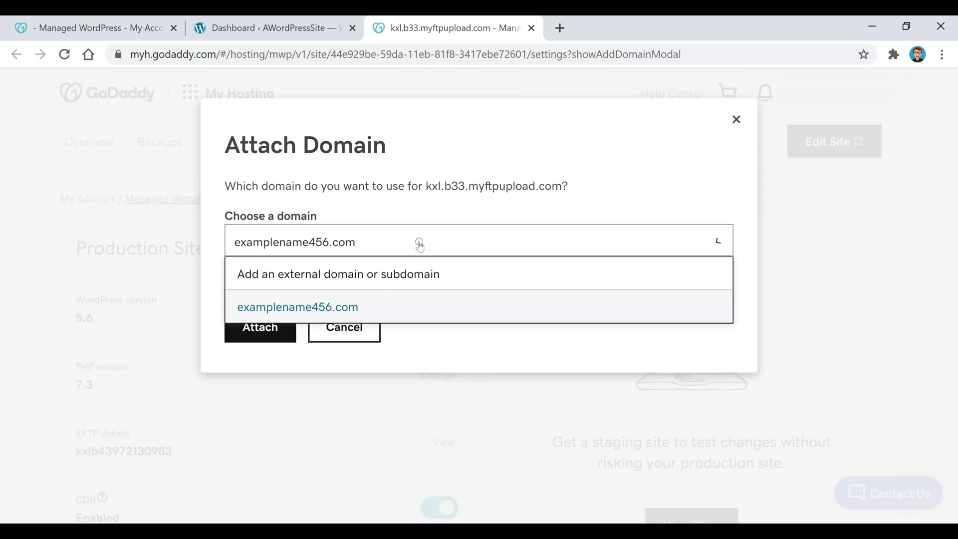
click(364, 305)
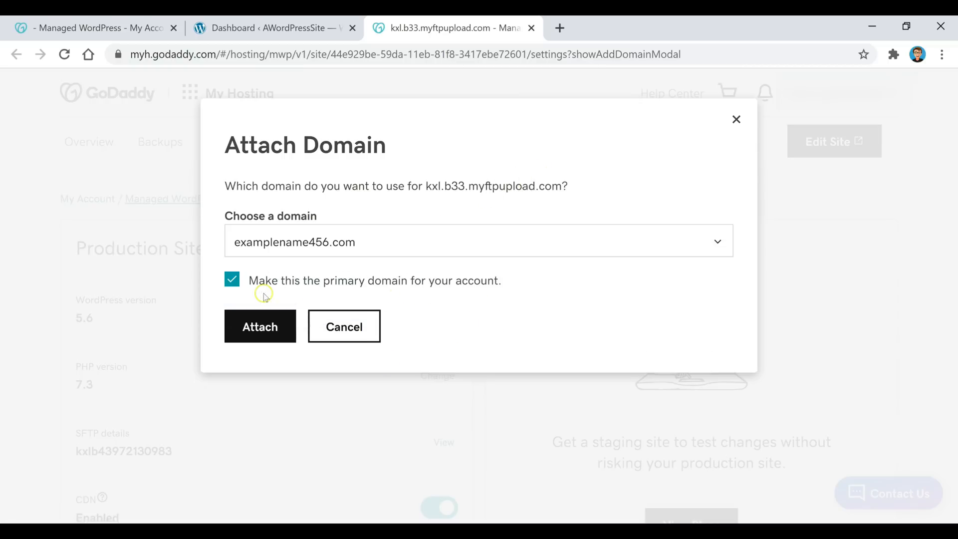
click(260, 343)
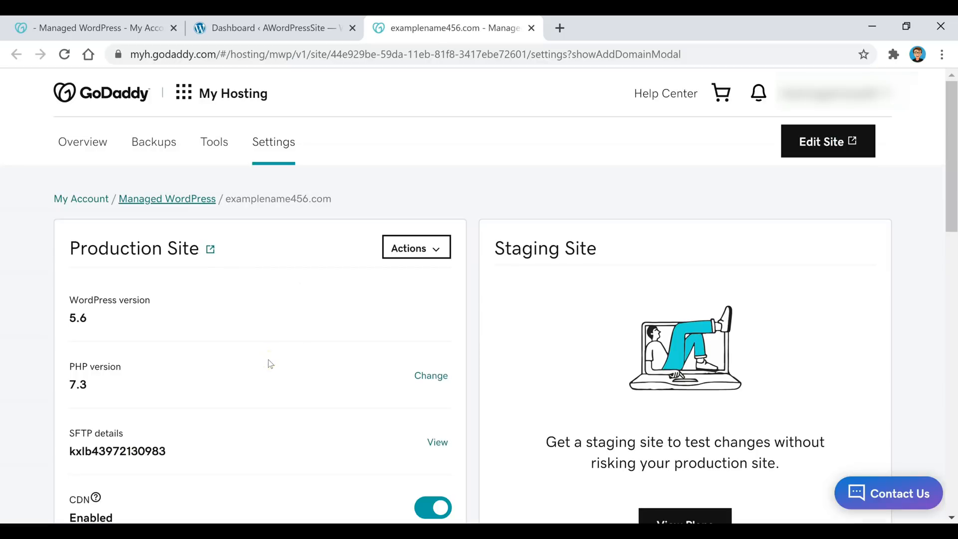
scroll(411, 191, down, 5)
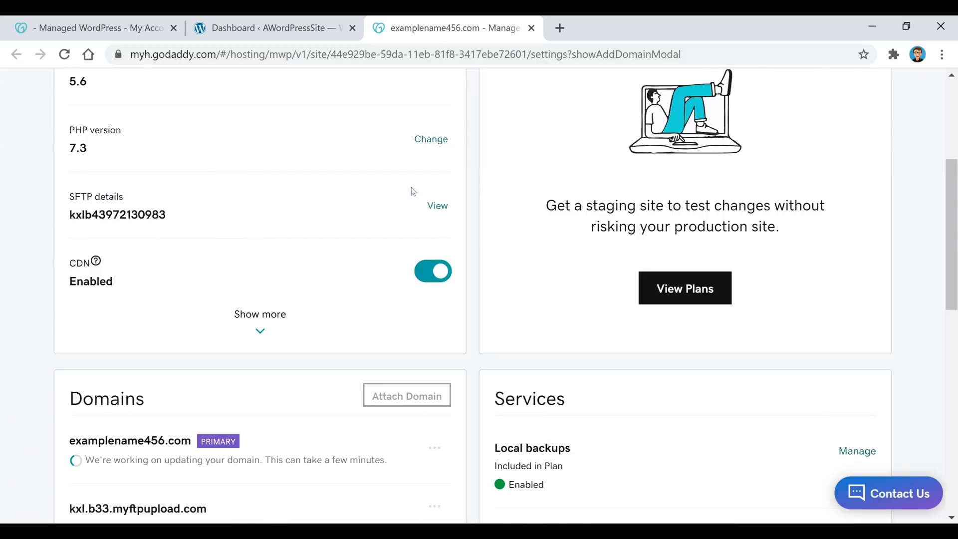
scroll(412, 189, down, 3)
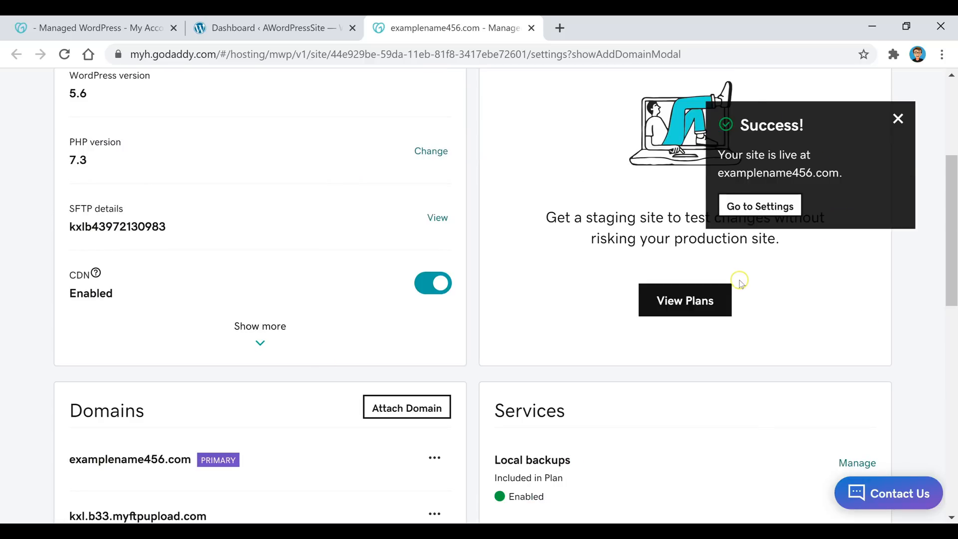
click(779, 206)
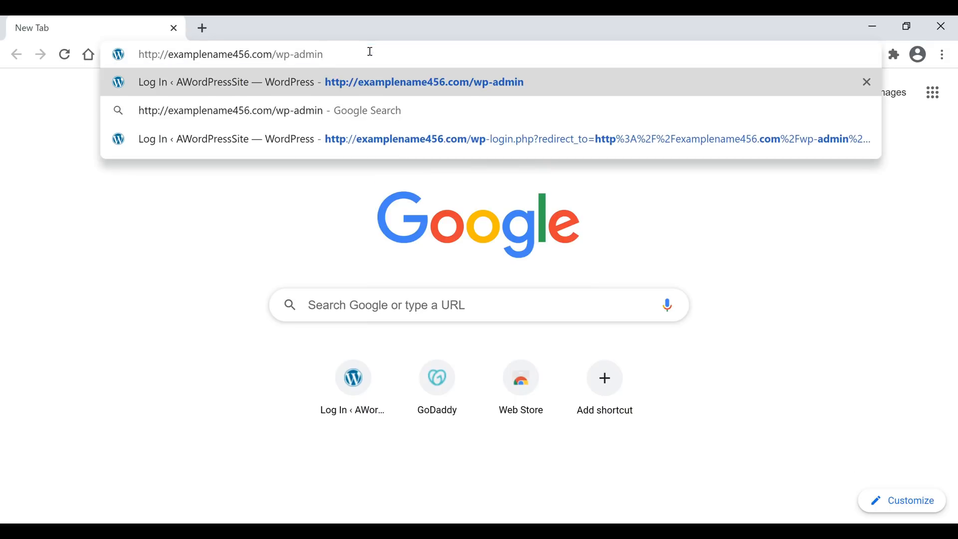
Go to examplename456.com/wp-admin, log in with the admin password, and reach the Yoga Fit dashboard.
drag(330, 52, 274, 56)
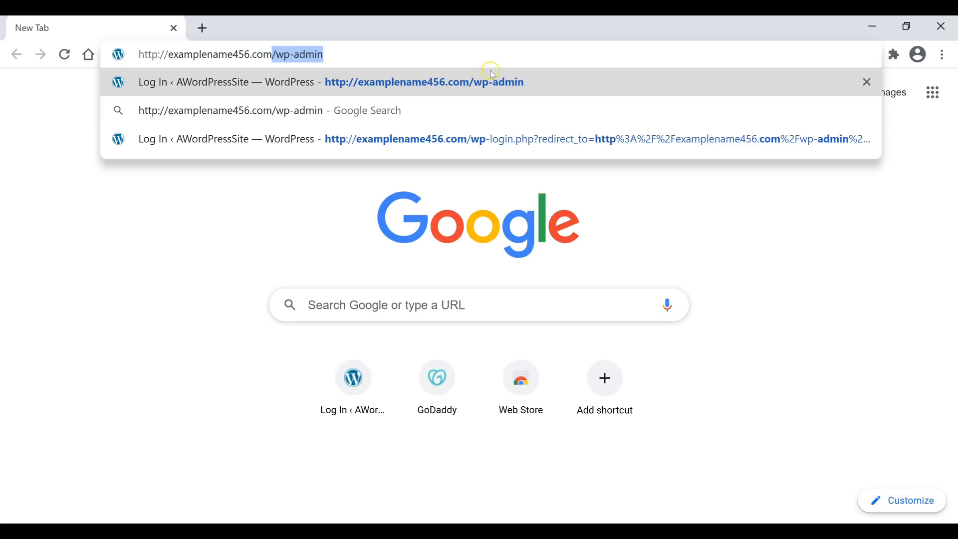
click(358, 57)
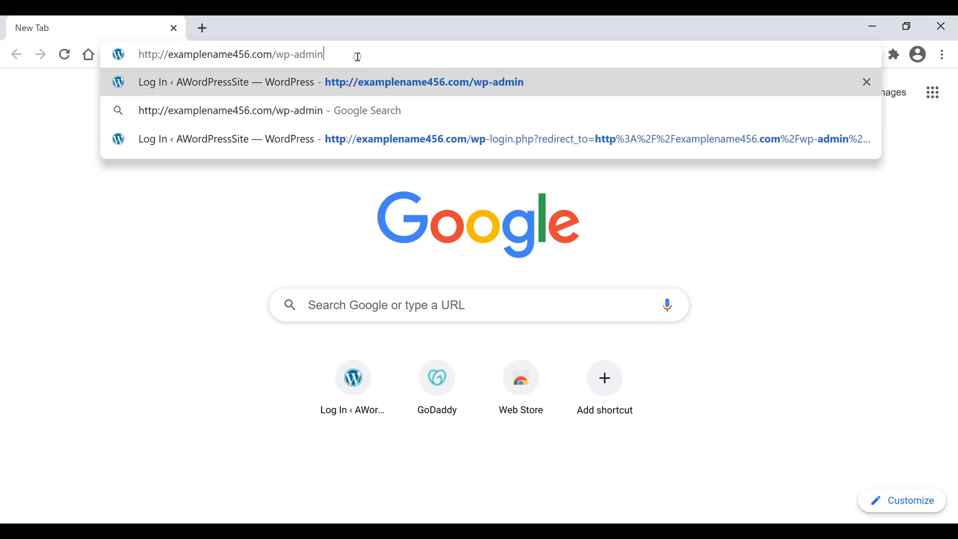
key(Return)
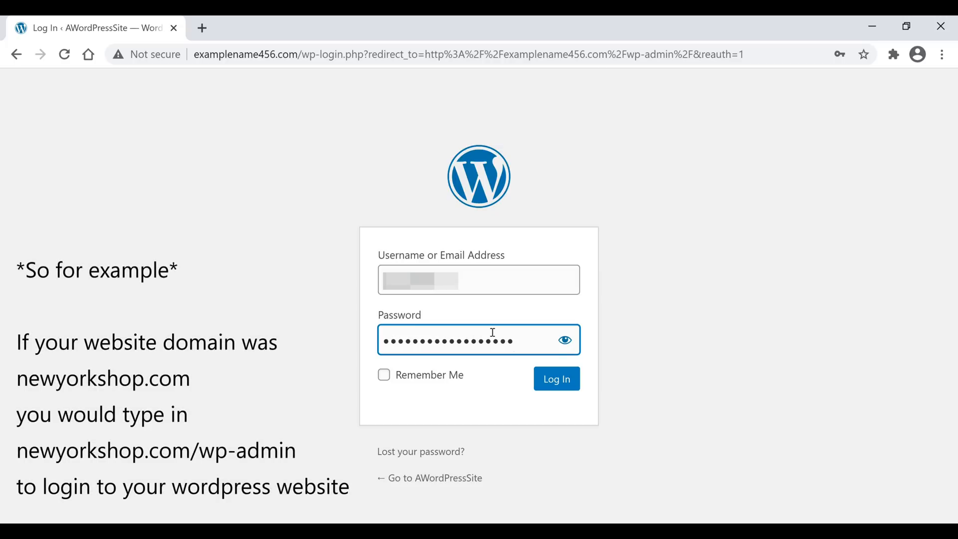
text(•••••)
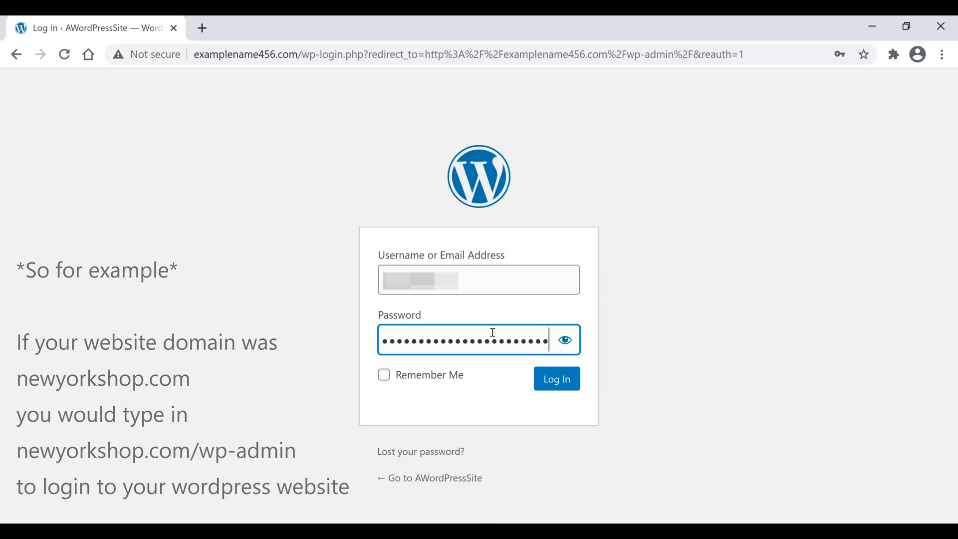
key(Return)
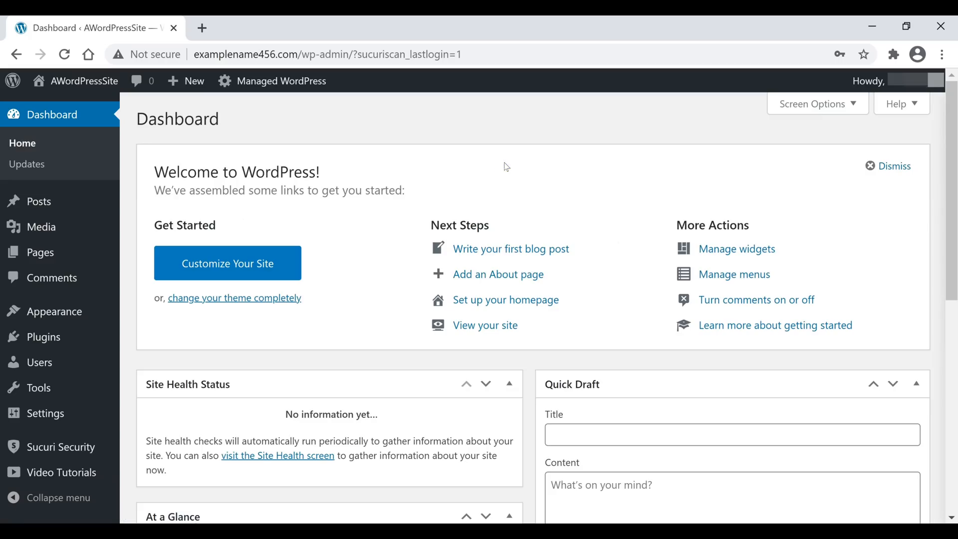
click(539, 167)
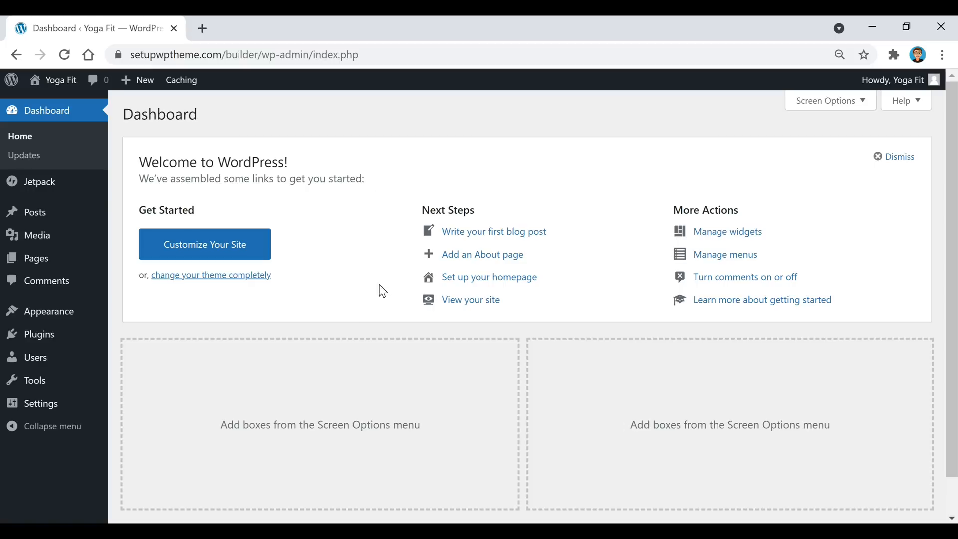
Go from Appearance > Themes to Add New to see the Featured theme catalogue.
mouse_move(36, 321)
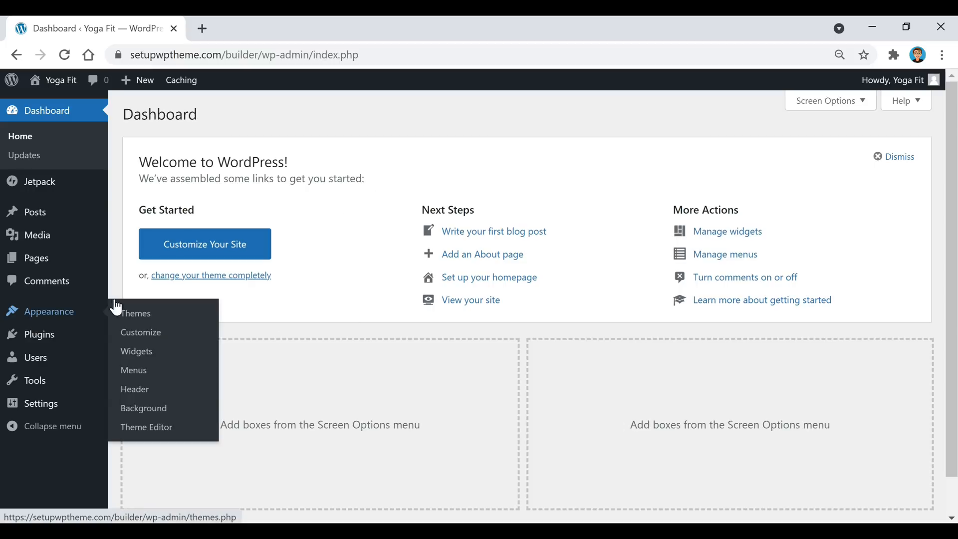
click(146, 318)
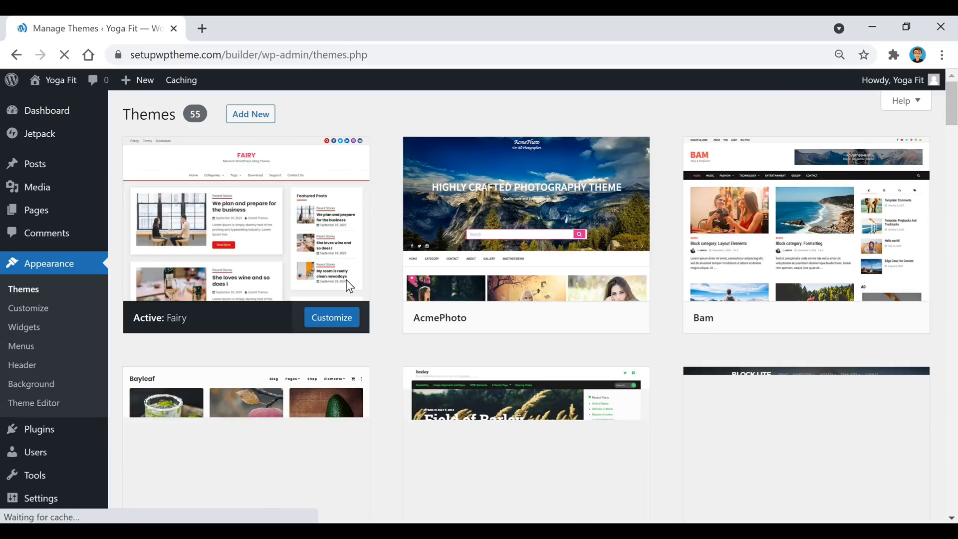
mouse_move(604, 192)
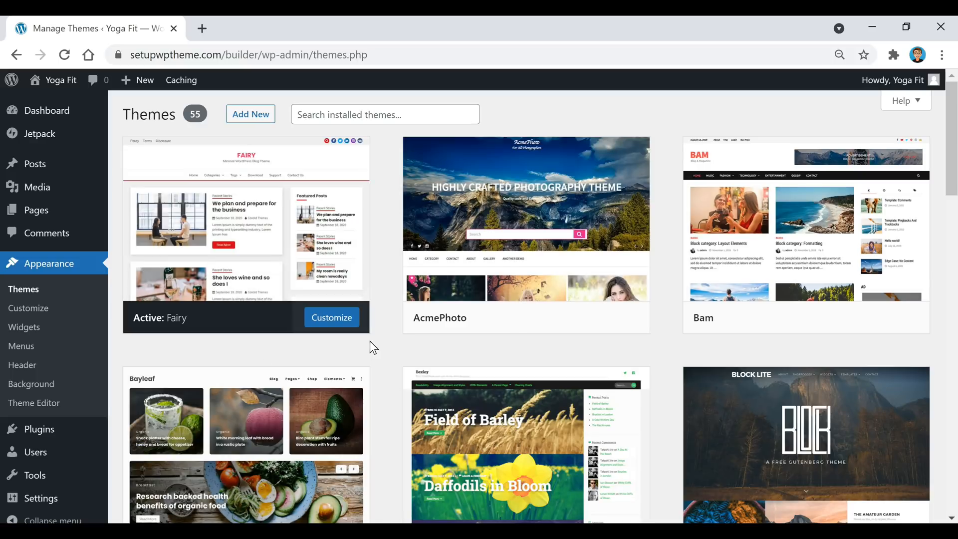
click(246, 119)
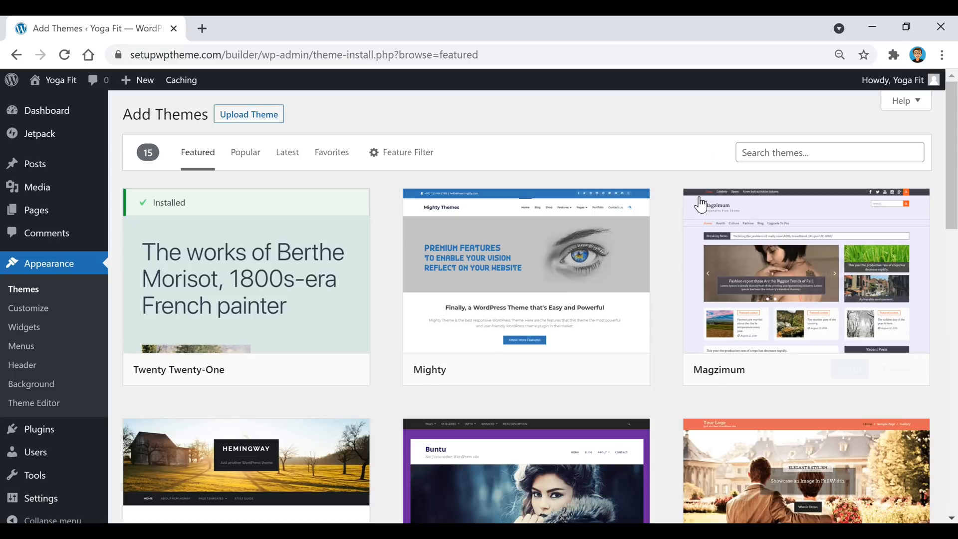
Browse the Popular and Latest themes and open the Feature Filter.
click(239, 165)
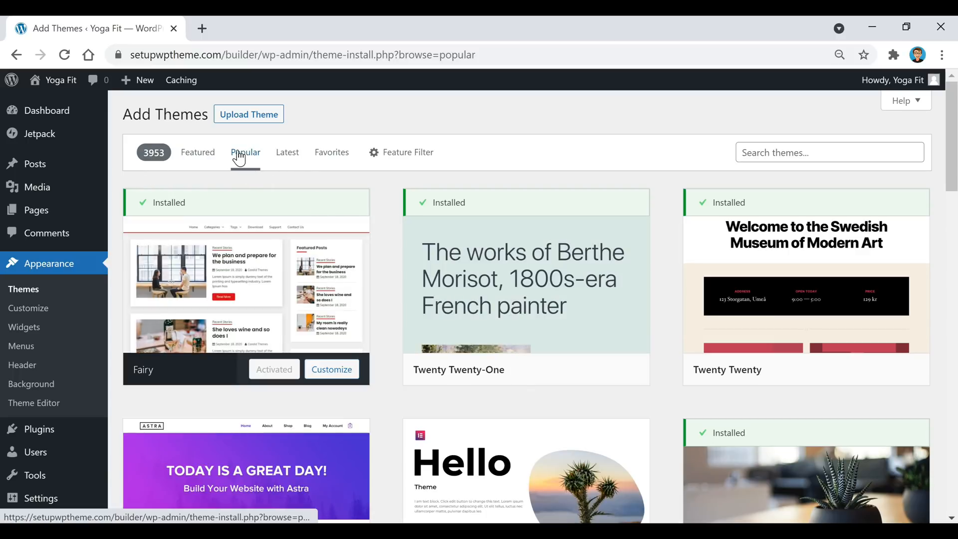
click(289, 154)
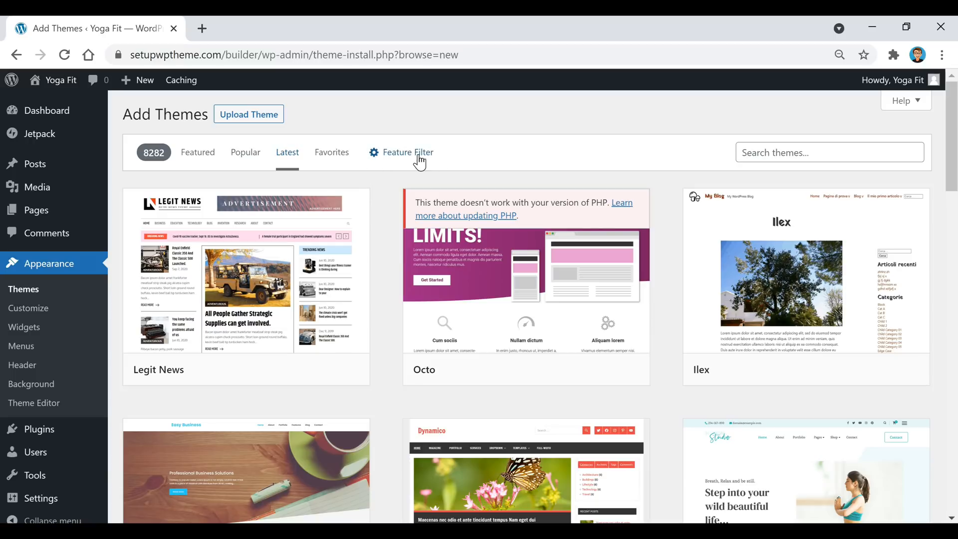
click(396, 157)
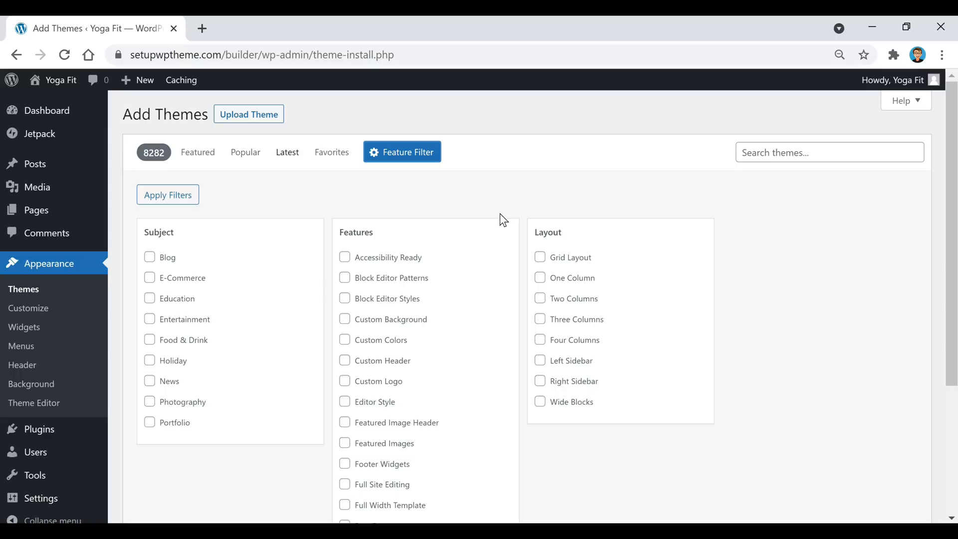
Search the theme catalogue for 'fairy', then return to the installed themes list.
click(838, 153)
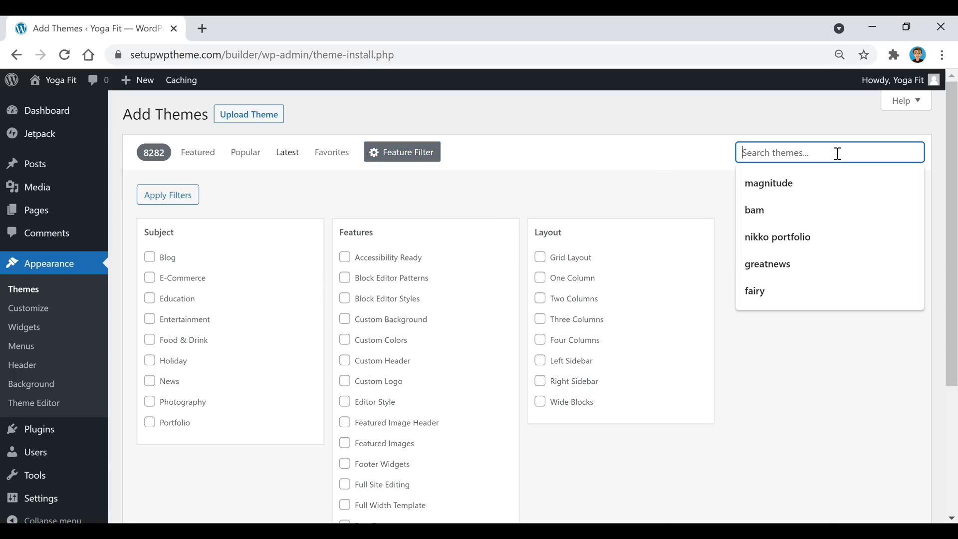
click(759, 289)
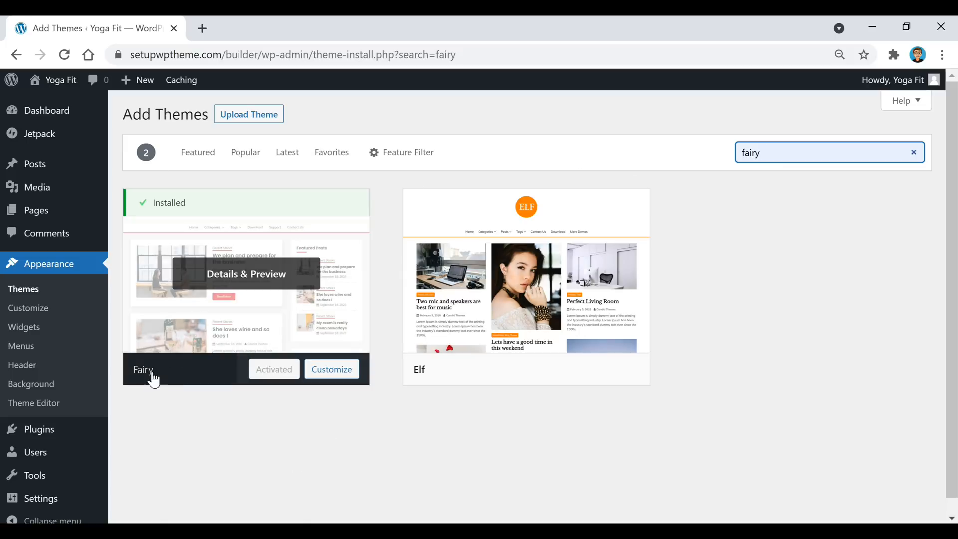
mouse_move(504, 342)
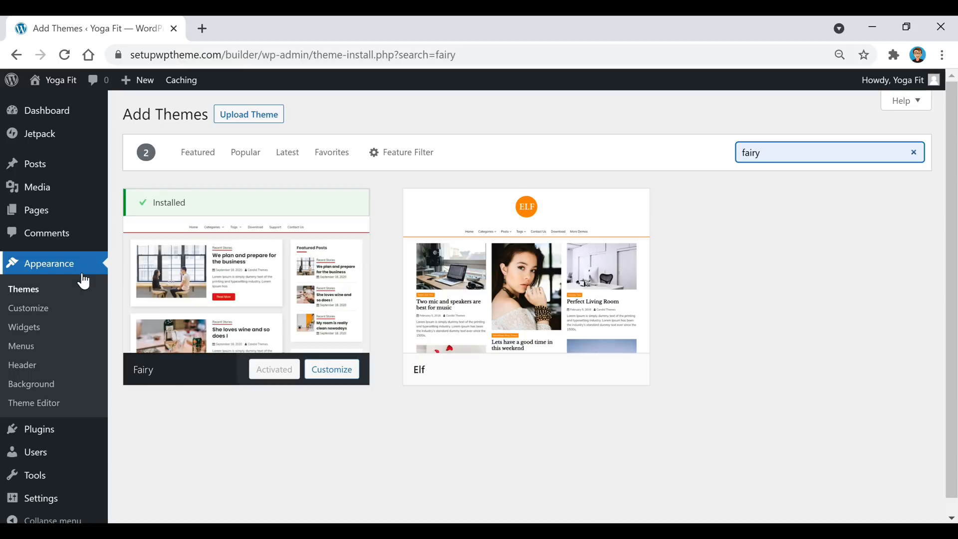
click(22, 296)
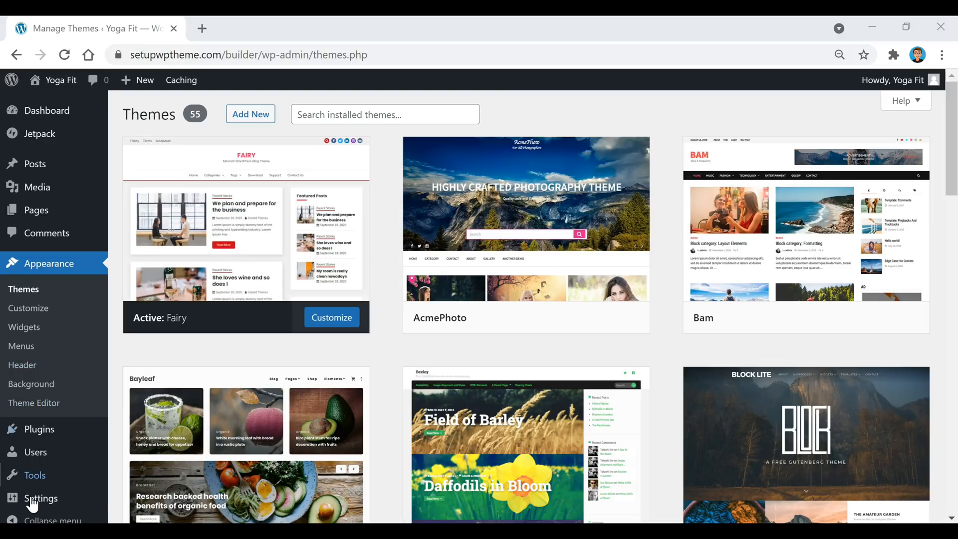
mouse_move(35, 503)
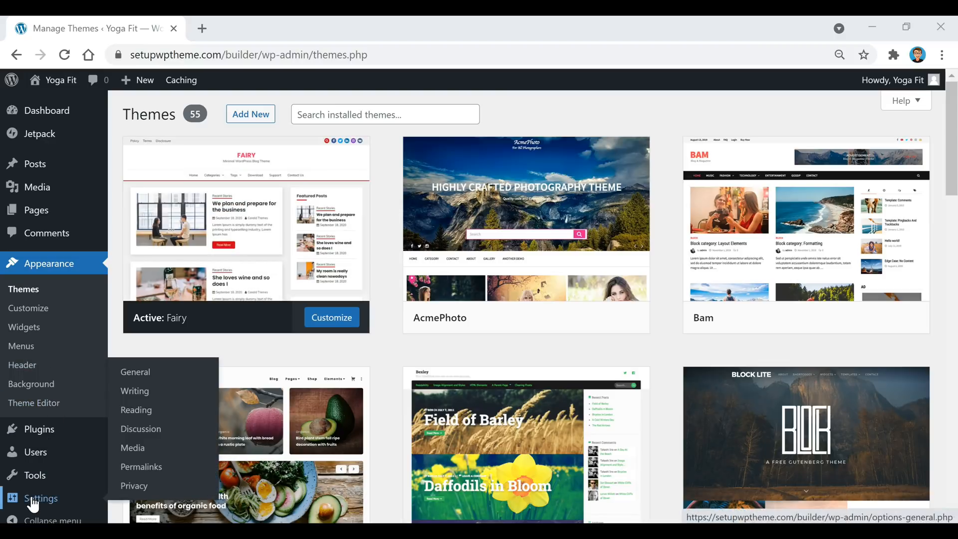
Review General Settings down to time format and cache level, then go to Permalinks.
click(131, 374)
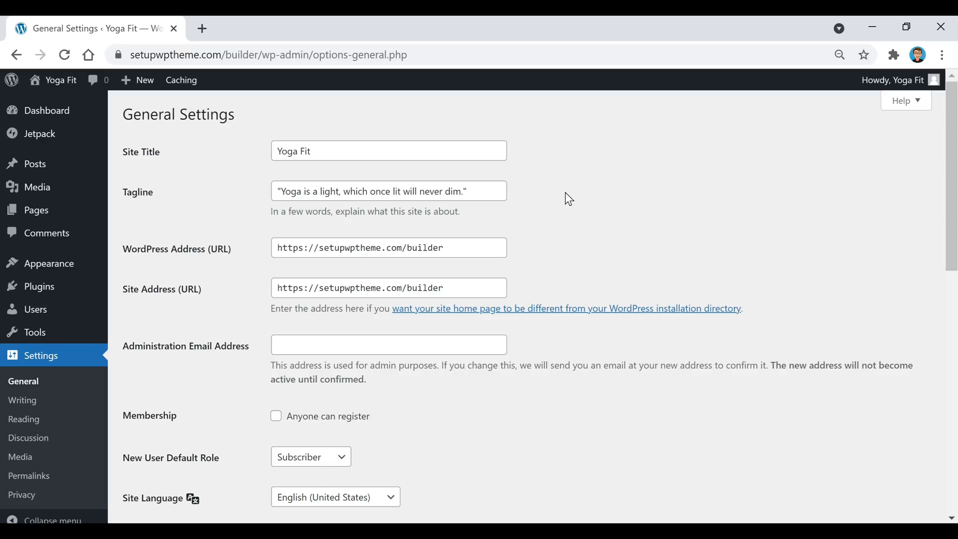
scroll(569, 199, down, 10)
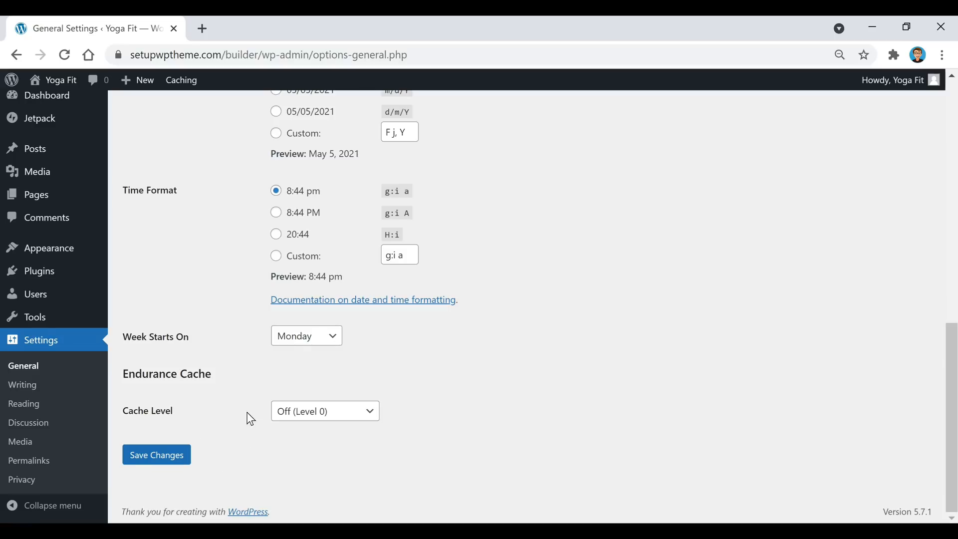
click(45, 469)
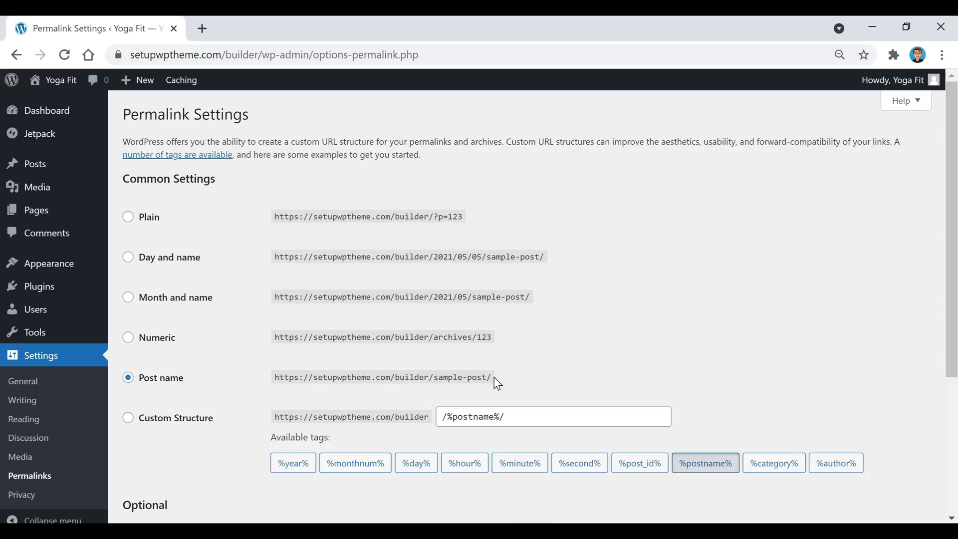
Look through the Post name permalink settings and return to the Dashboard.
scroll(629, 337, down, 4)
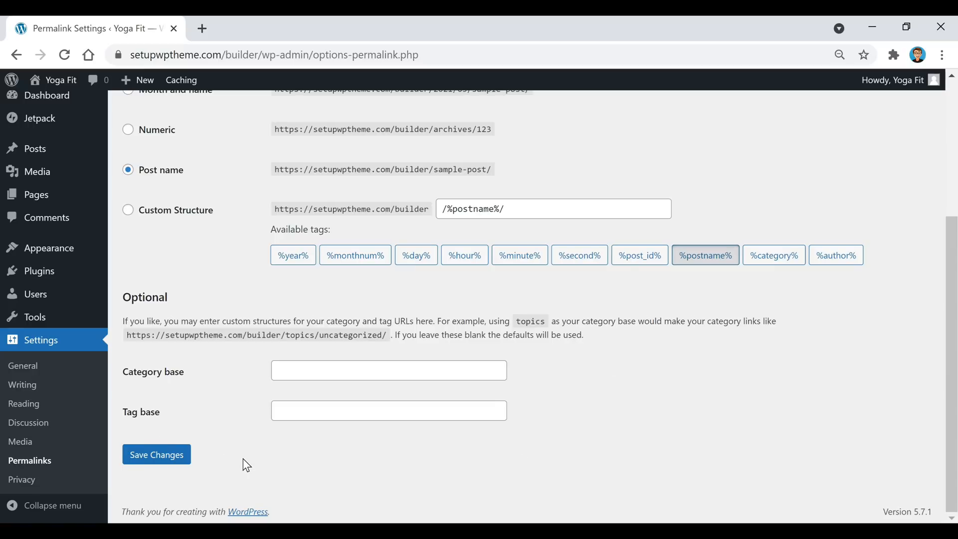
scroll(246, 465, up, 4)
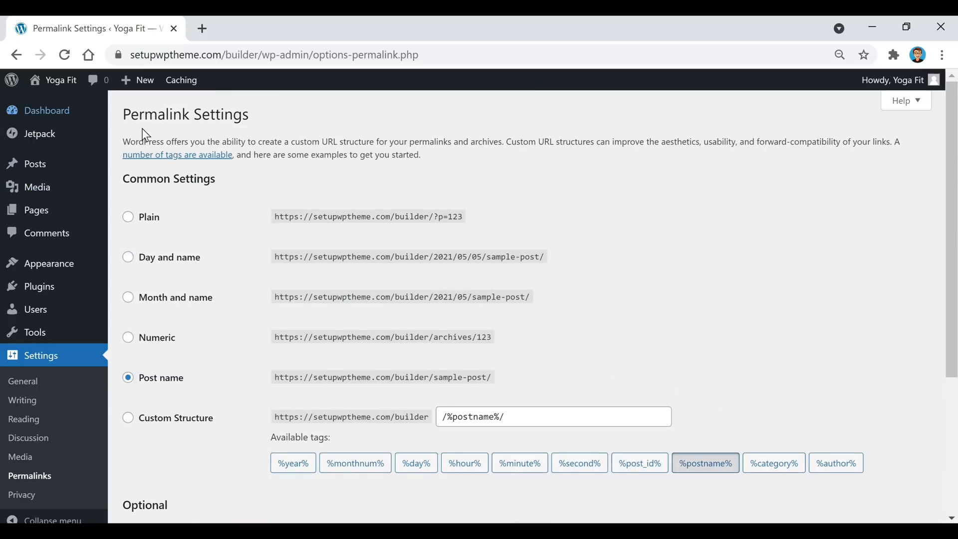
click(47, 110)
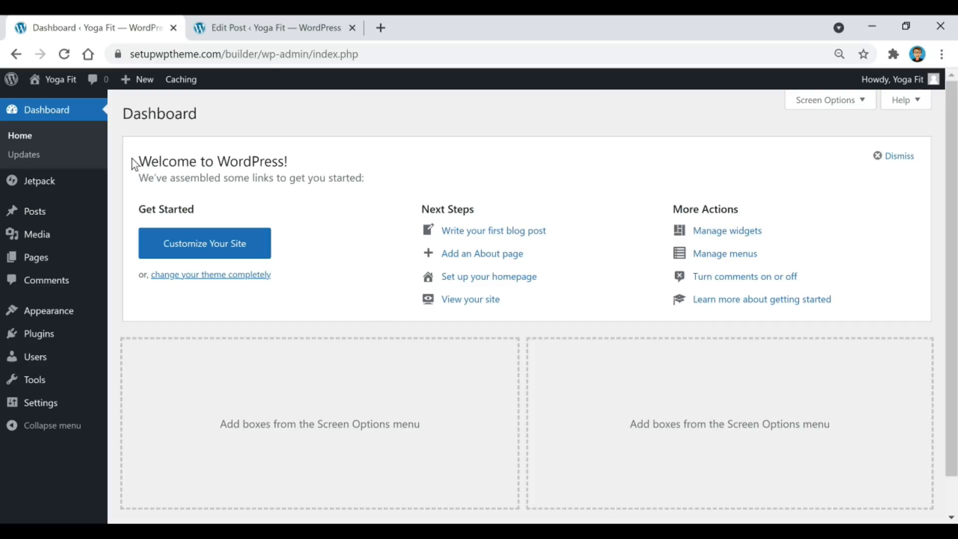
Start a new post and collapse its Sidebar Layout panel.
mouse_move(27, 215)
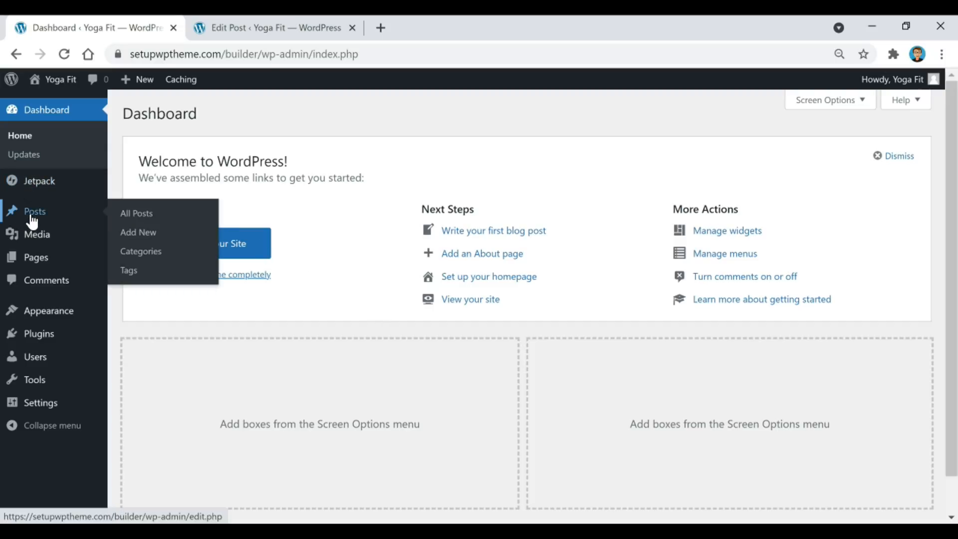
click(140, 233)
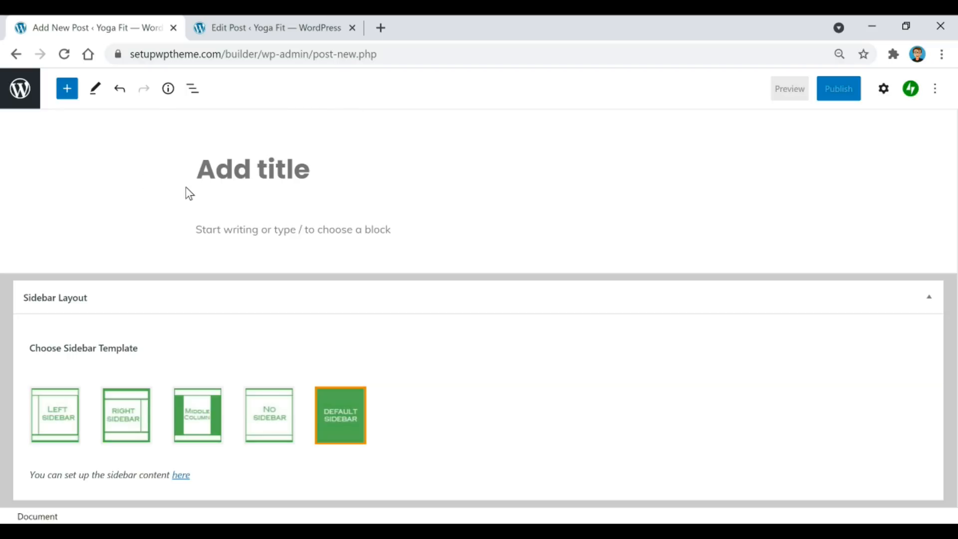
click(929, 297)
click(312, 169)
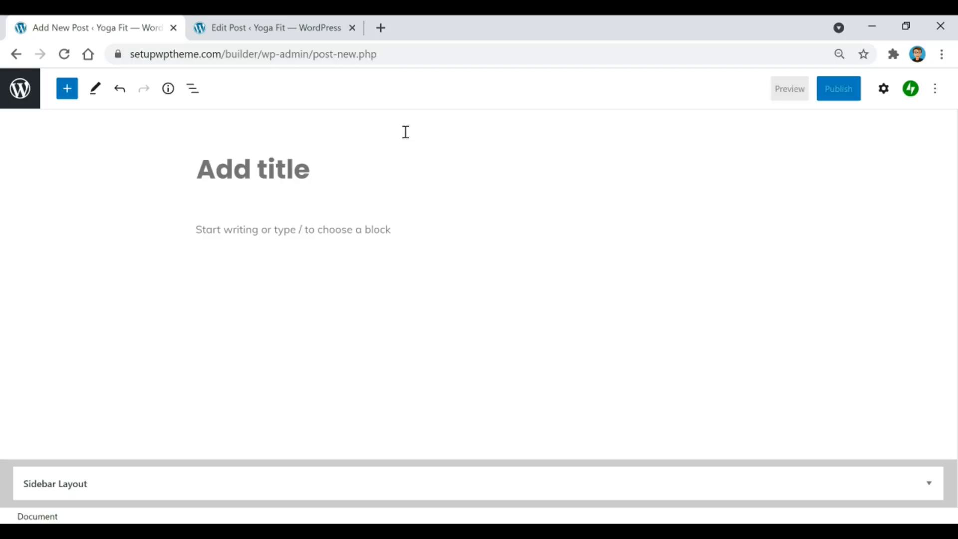
Look over the Block and Post settings, then switch to editing 'How To Pick The Perfect Mat'.
click(308, 238)
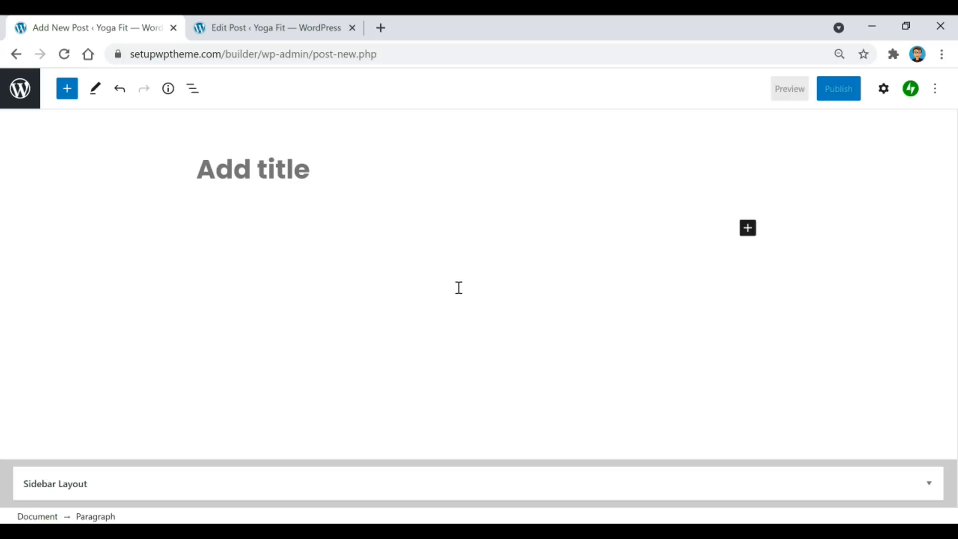
click(887, 92)
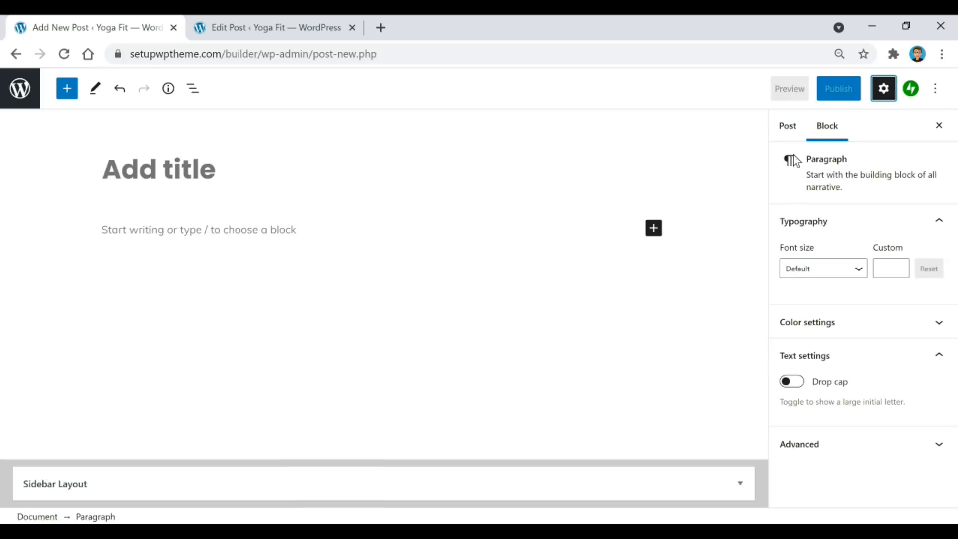
click(793, 128)
click(828, 132)
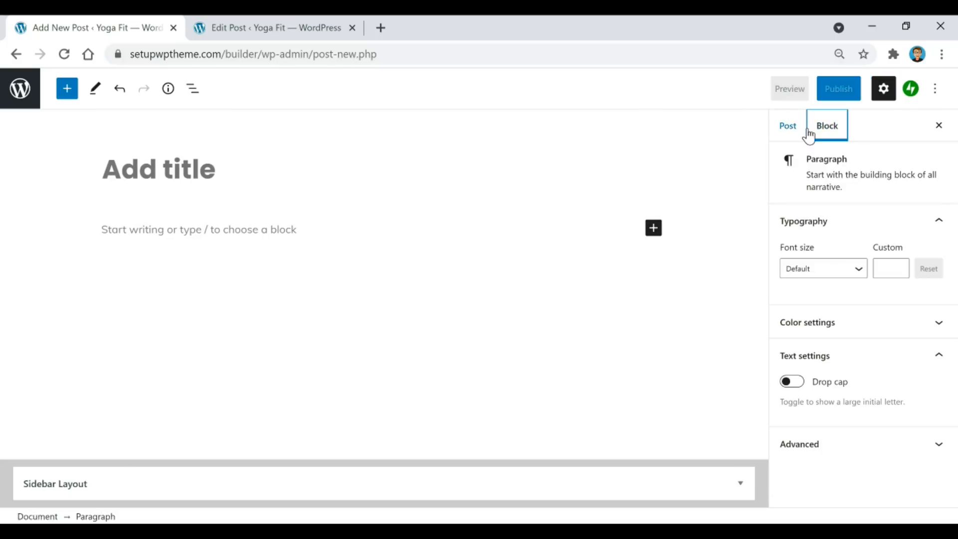
click(884, 93)
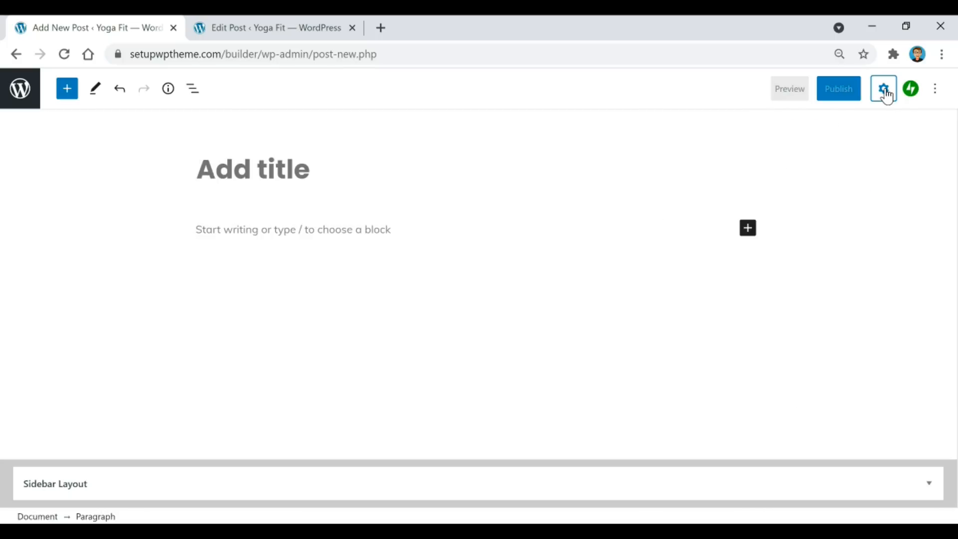
click(884, 98)
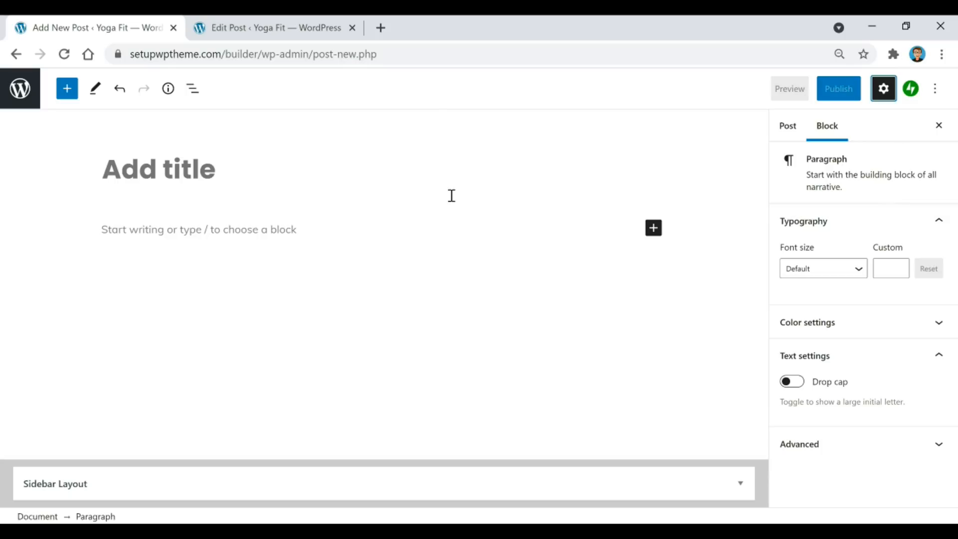
click(281, 26)
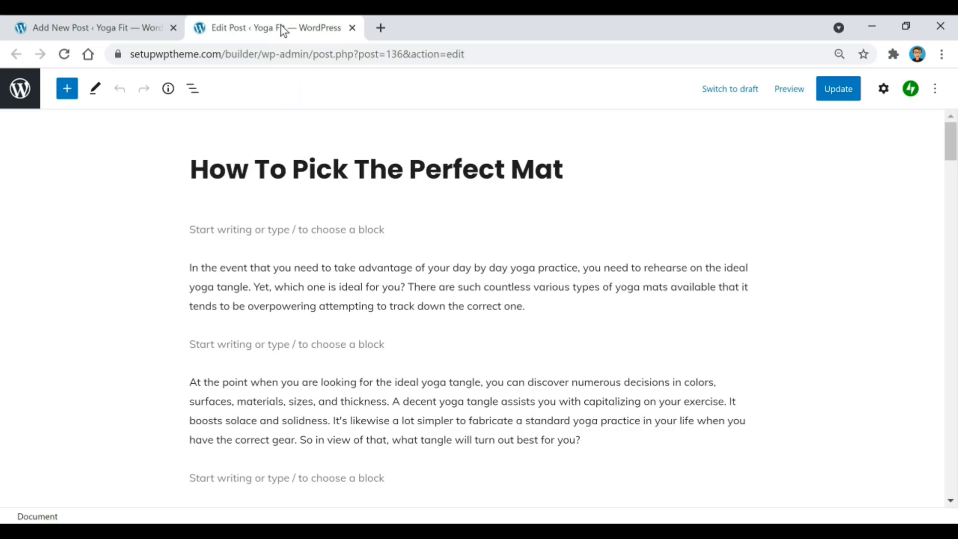
click(883, 94)
click(412, 170)
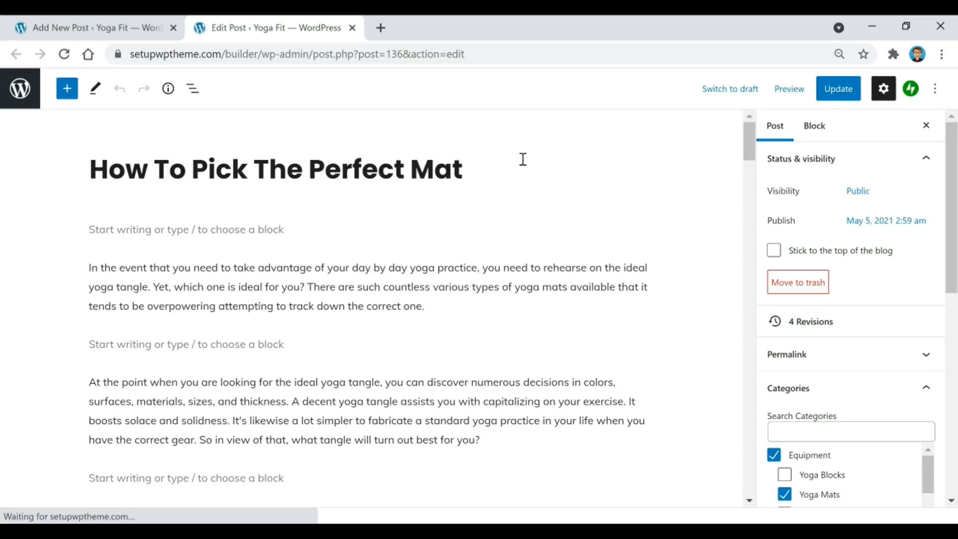
click(453, 298)
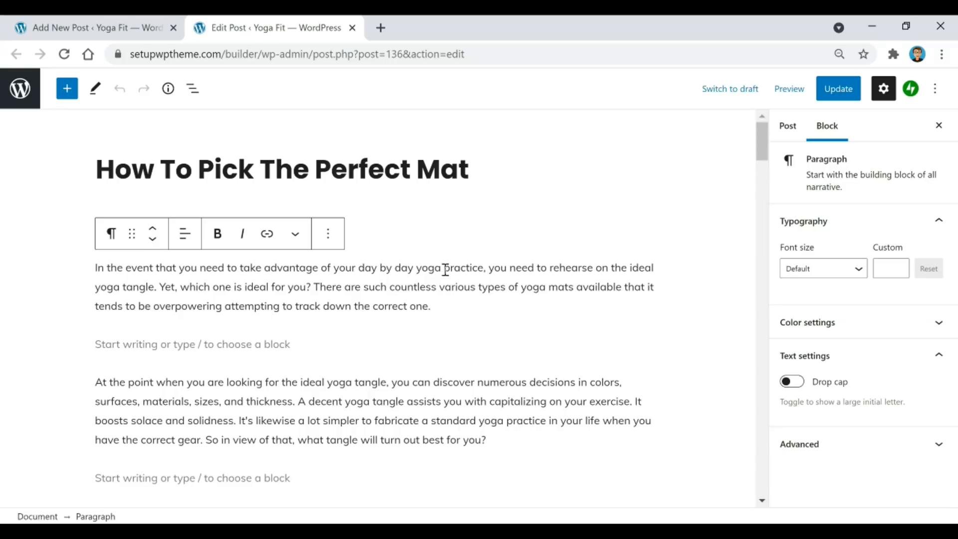
scroll(559, 220, down, 1)
scroll(522, 229, up, 1)
scroll(499, 274, down, 4)
scroll(391, 277, down, 8)
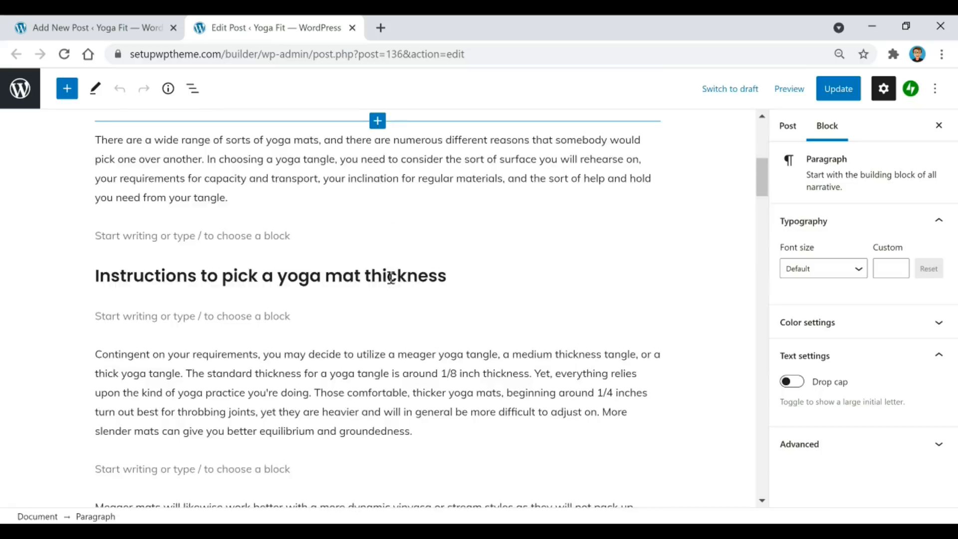
scroll(241, 236, down, 7)
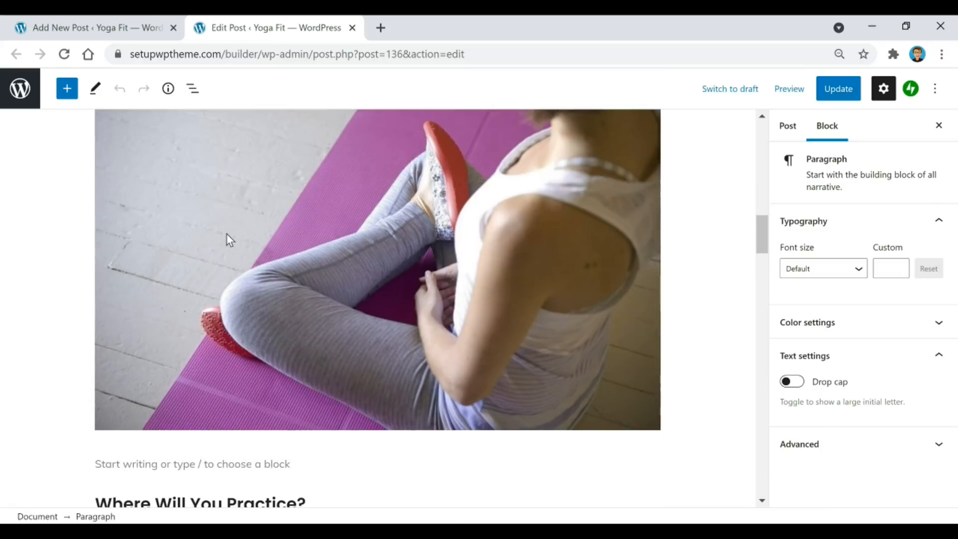
scroll(103, 214, down, 10)
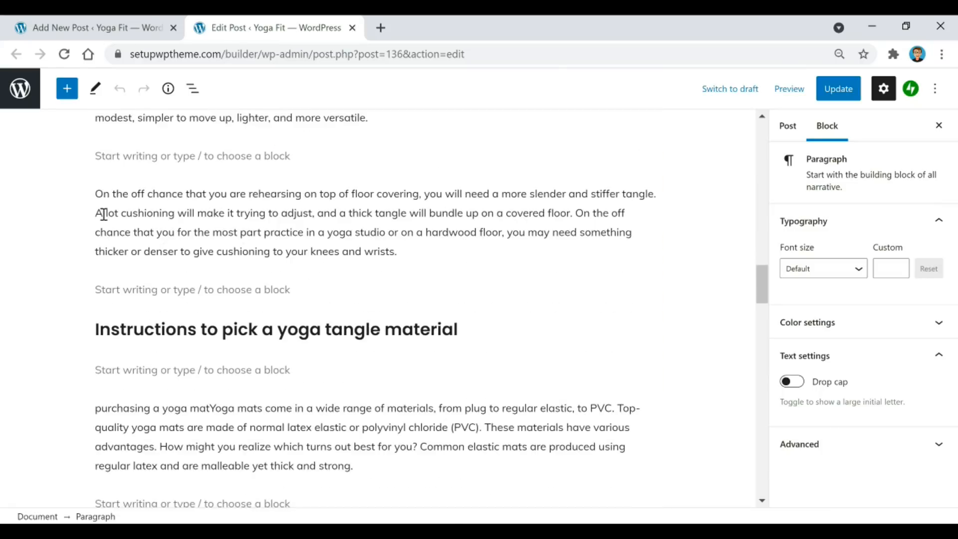
scroll(341, 163, down, 8)
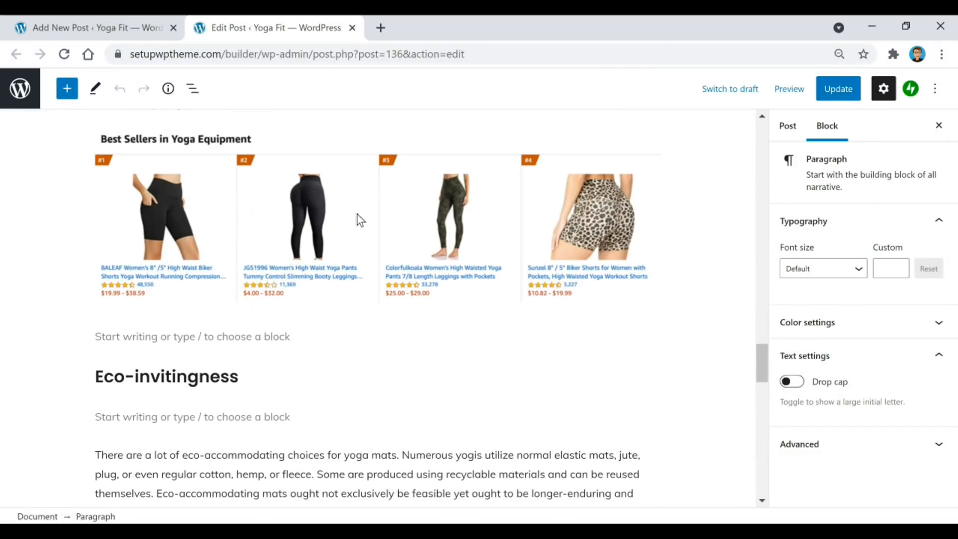
scroll(567, 204, down, 1)
scroll(496, 205, down, 7)
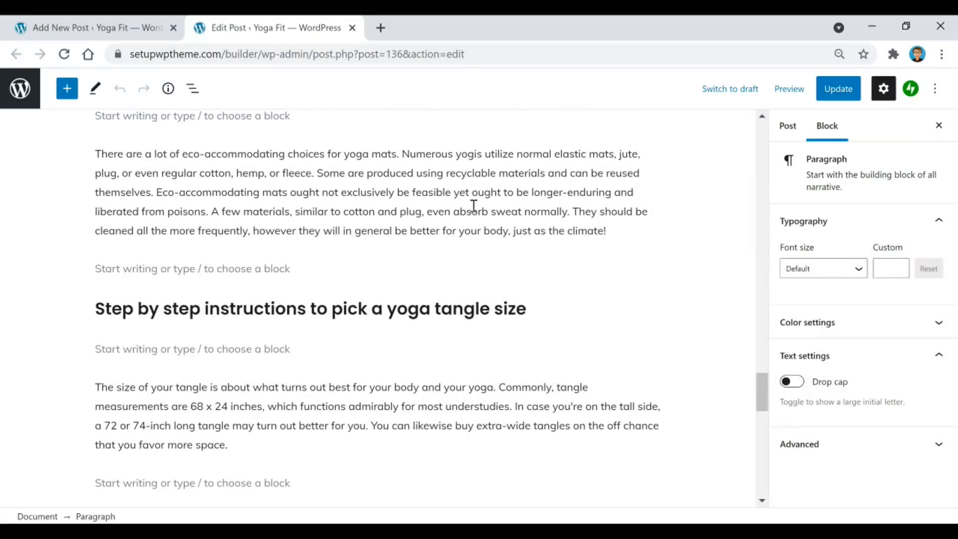
scroll(311, 187, down, 3)
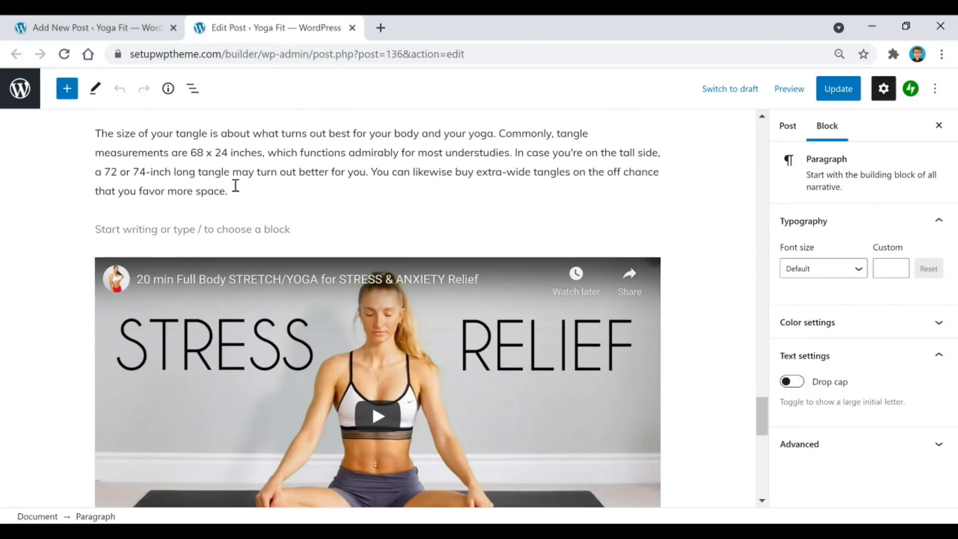
scroll(551, 169, down, 3)
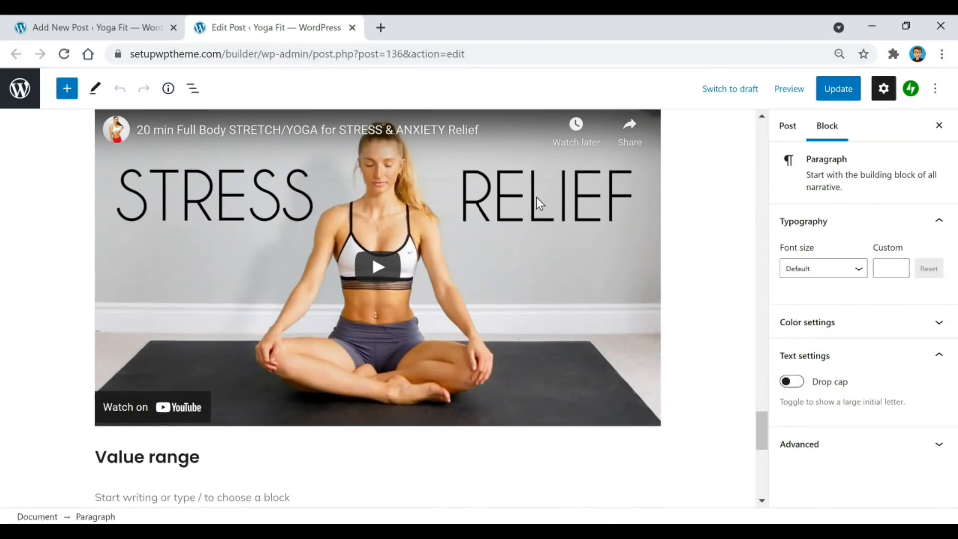
scroll(470, 239, down, 3)
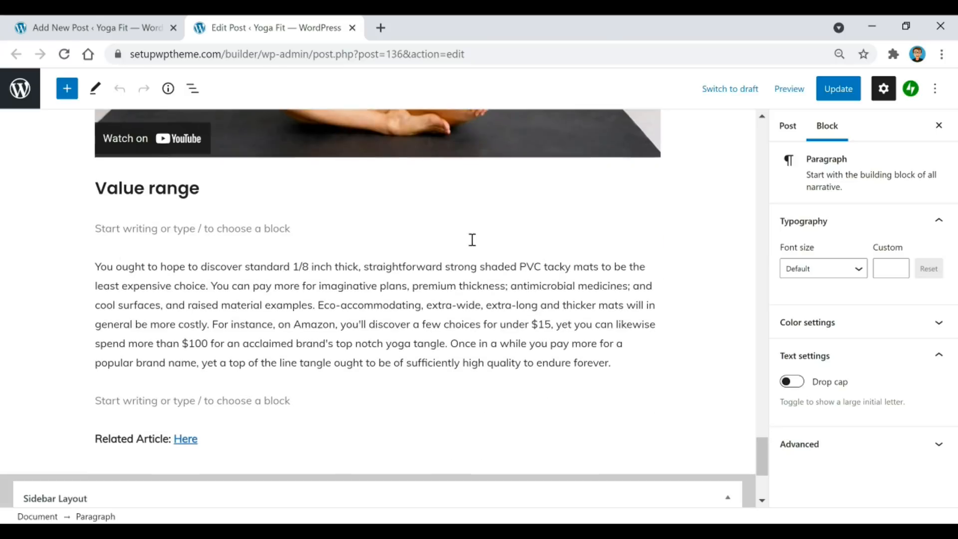
scroll(549, 285, down, 2)
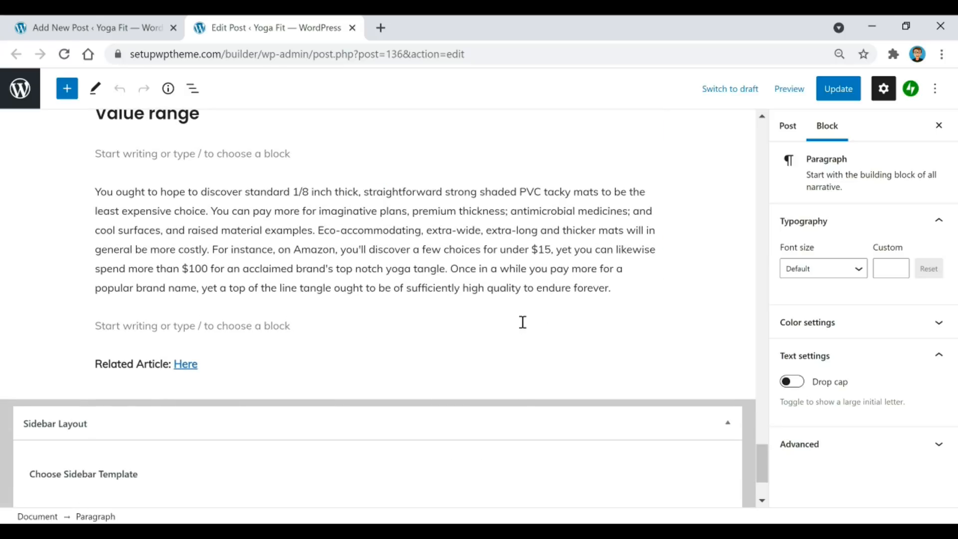
scroll(522, 322, up, 15)
scroll(521, 318, up, 15)
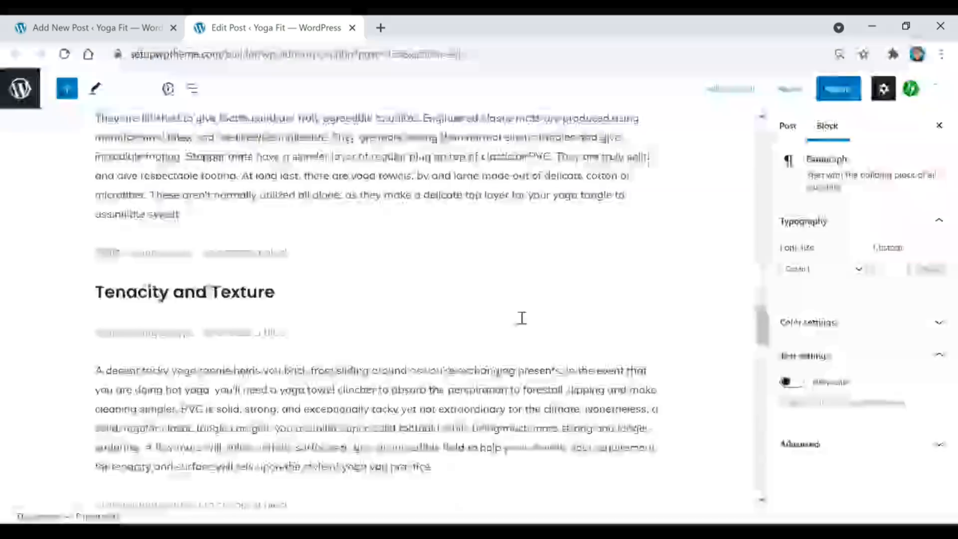
scroll(516, 327, up, 10)
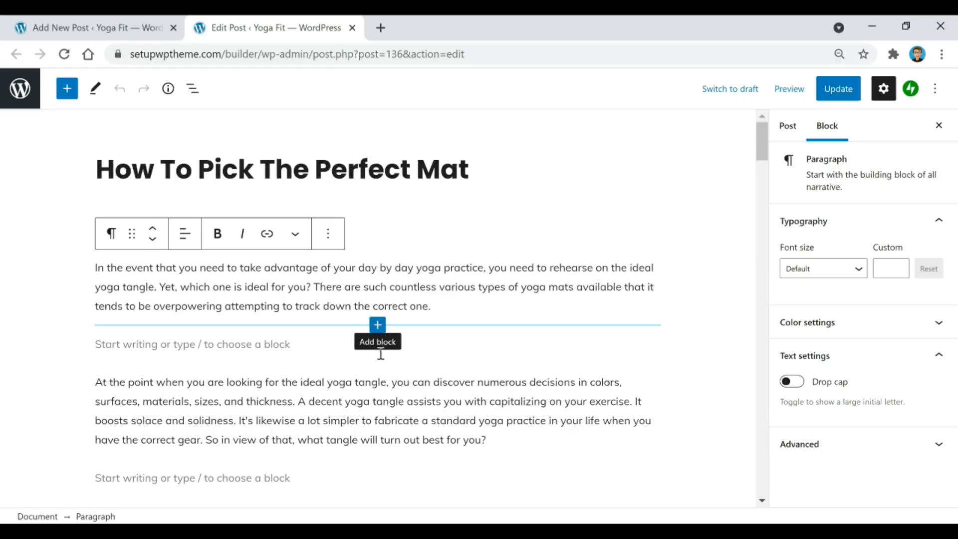
mouse_move(380, 370)
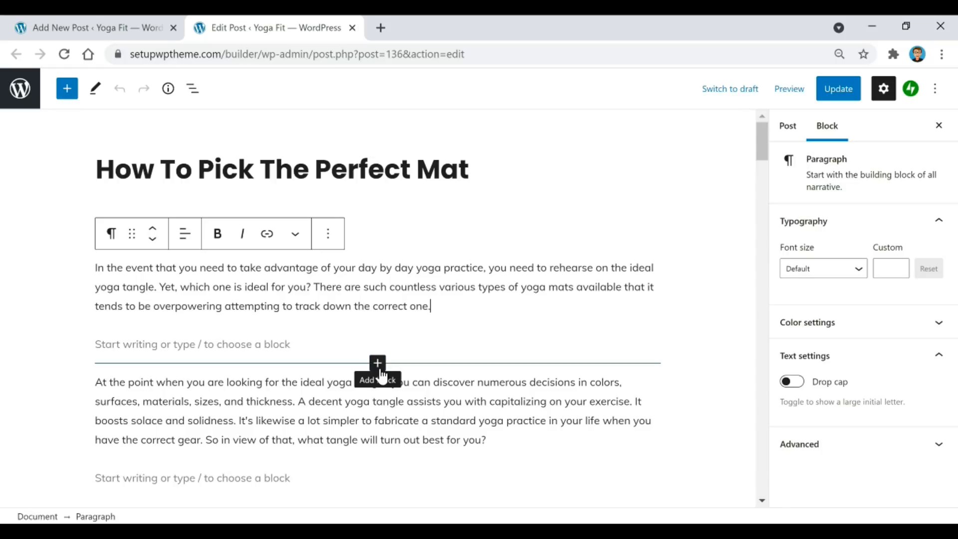
Insert an empty paragraph below the first paragraph and erase the test letters typed in it.
click(378, 369)
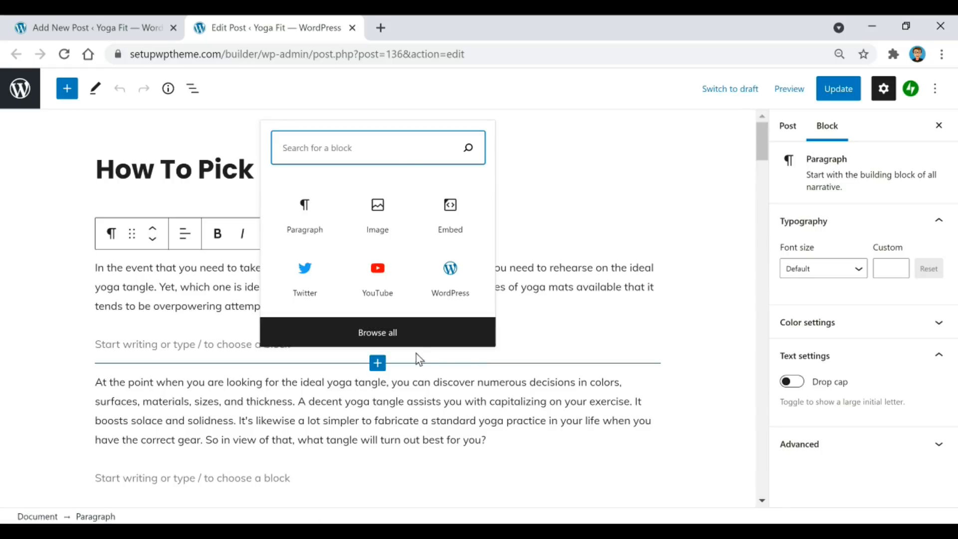
click(307, 222)
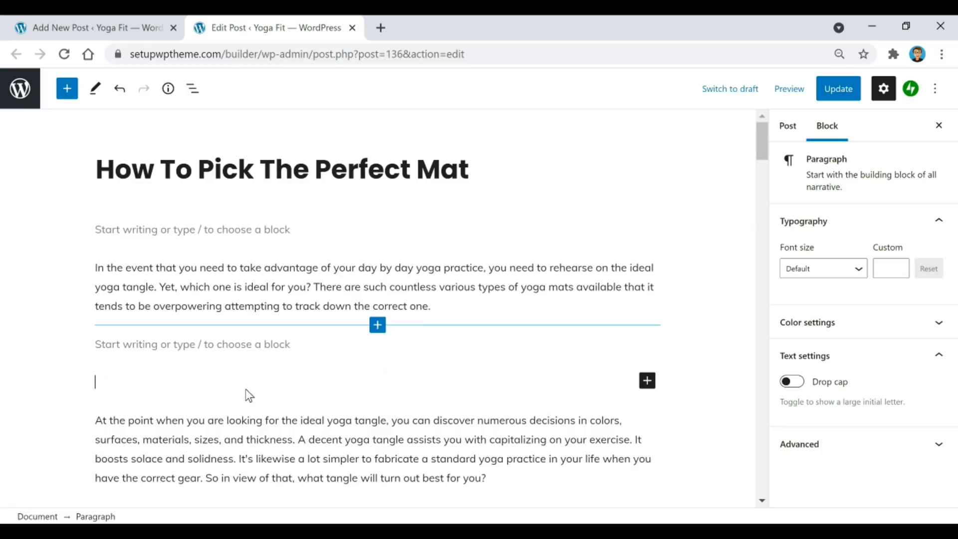
scroll(246, 388, down, 2)
text(jfgg)
key(BackSpace)
key(BackSpace)
key(BackSpace)
key(BackSpace)
key(BackSpace)
scroll(385, 298, up, 1)
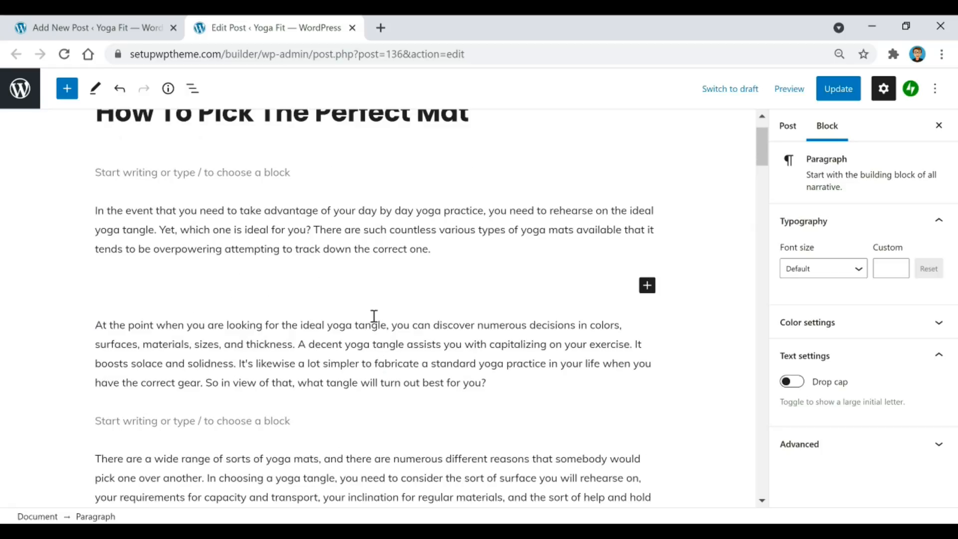
Insert an Image block below the opening paragraph and pick from the Media Library.
click(377, 306)
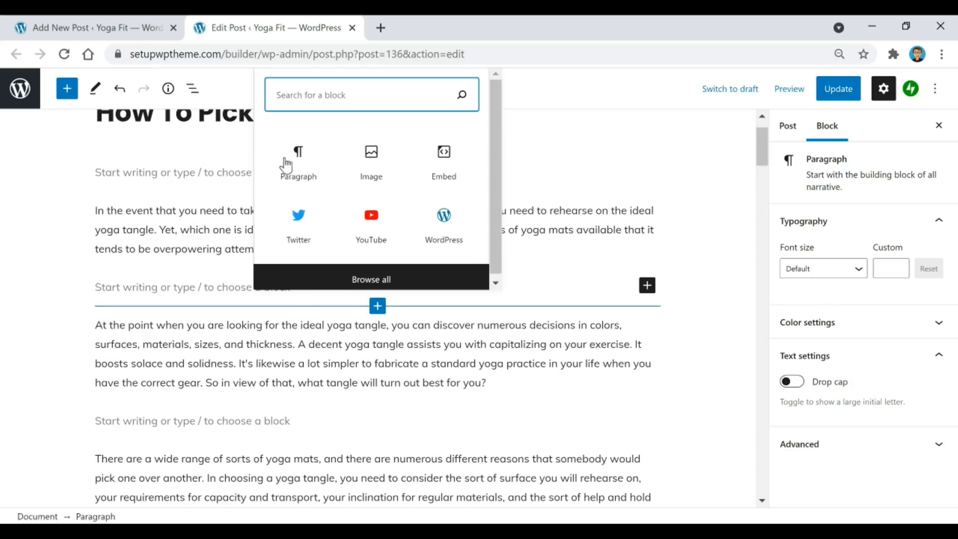
click(372, 162)
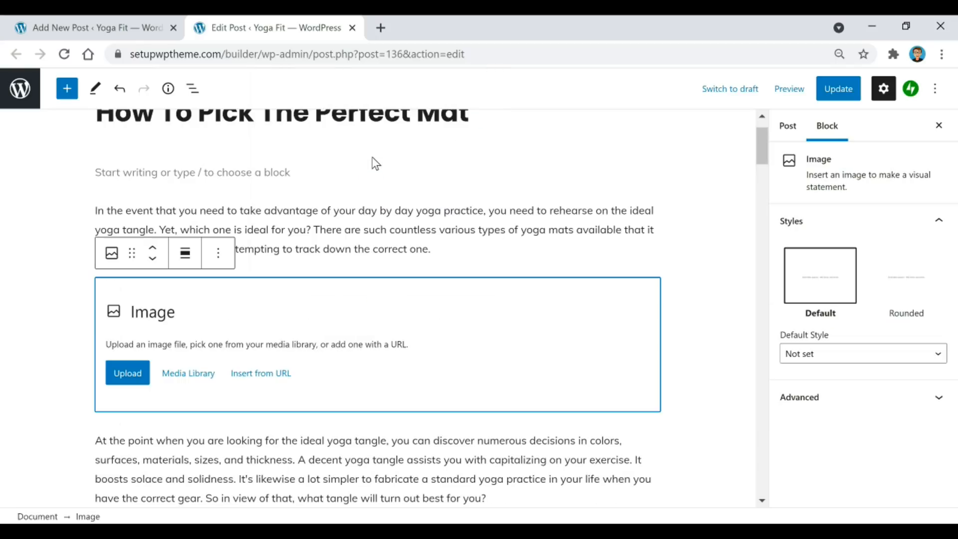
scroll(452, 262, down, 10)
scroll(429, 275, down, 5)
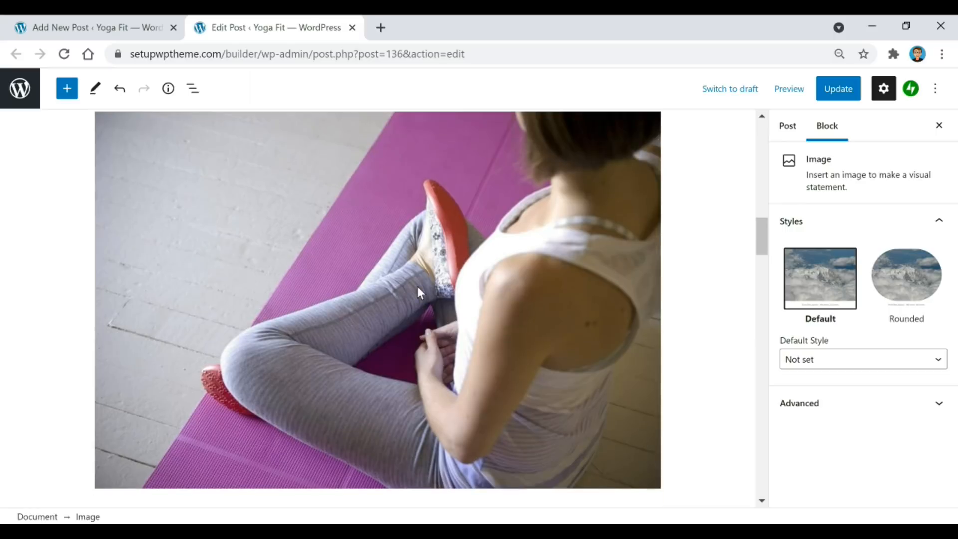
scroll(400, 297, up, 15)
scroll(436, 265, down, 1)
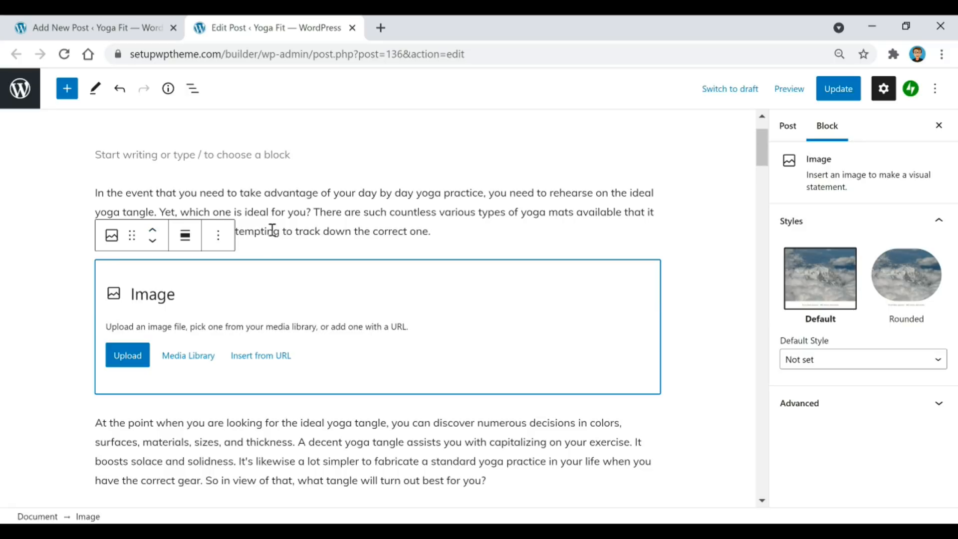
click(194, 362)
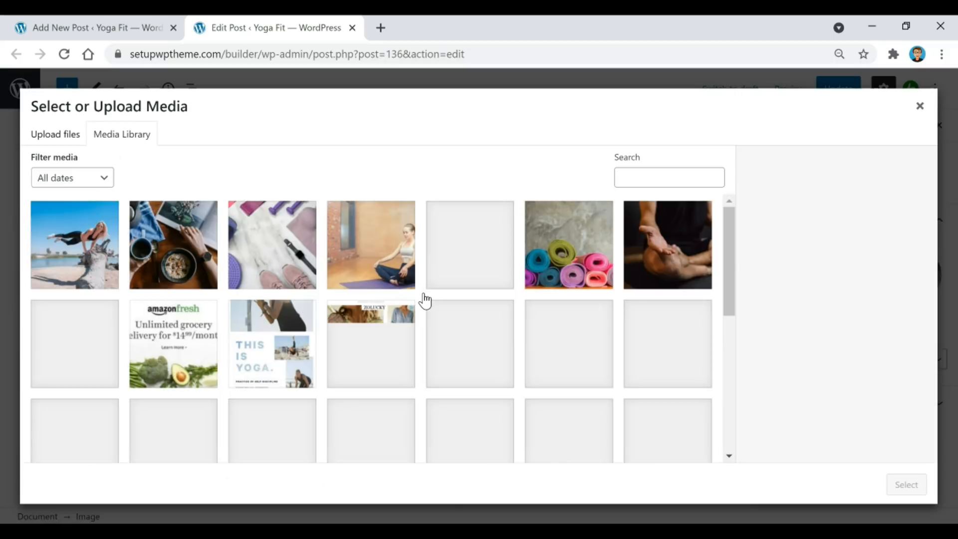
Place the beach photo of the woman on a log, then delete that image block.
click(66, 260)
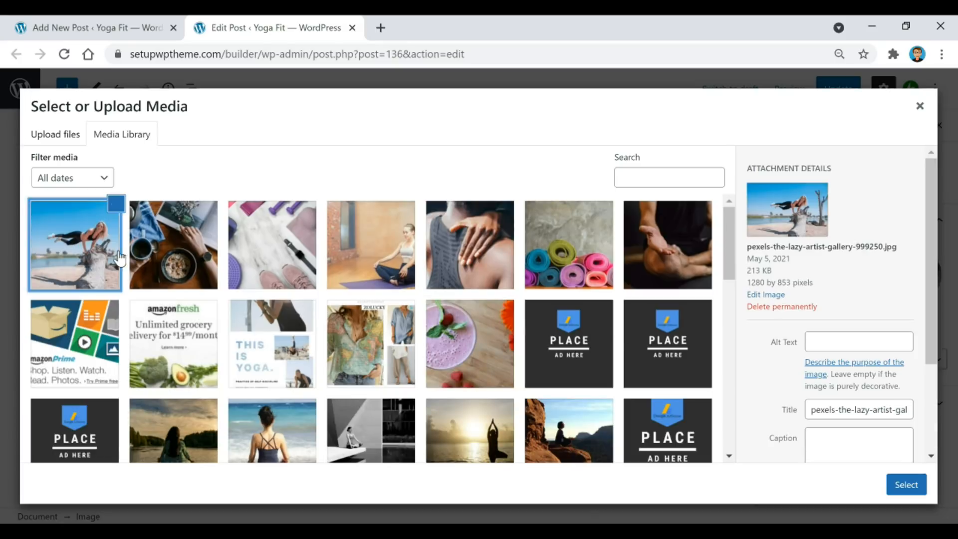
click(906, 485)
scroll(229, 369, up, 5)
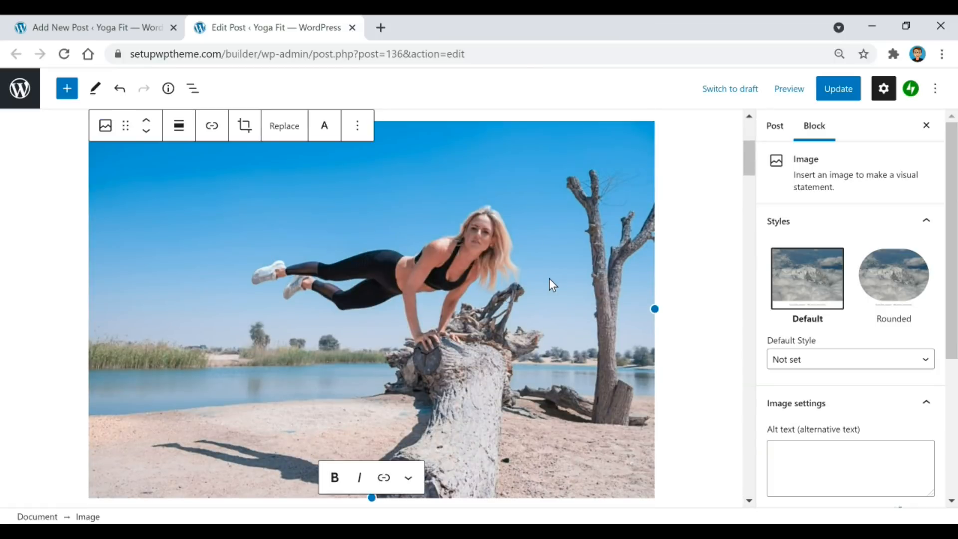
scroll(538, 277, down, 2)
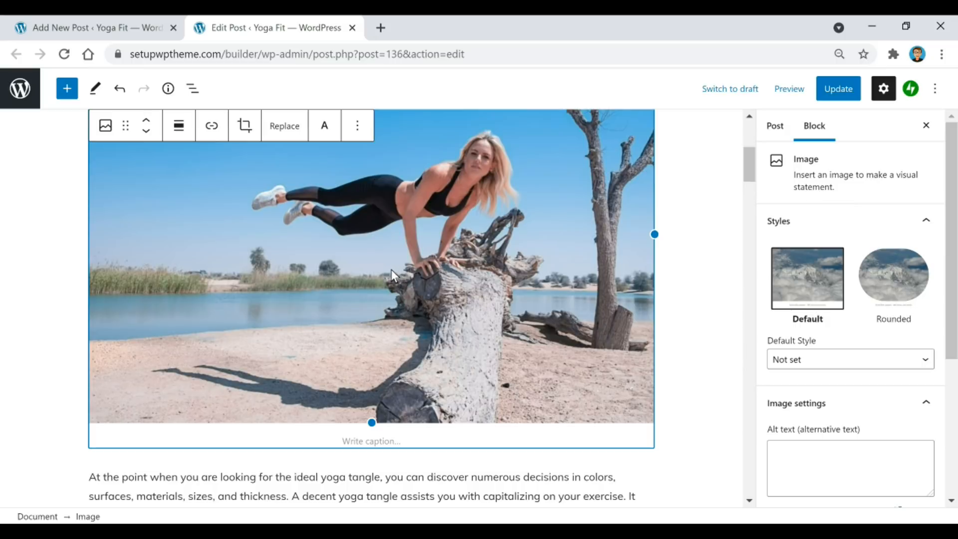
key(Delete)
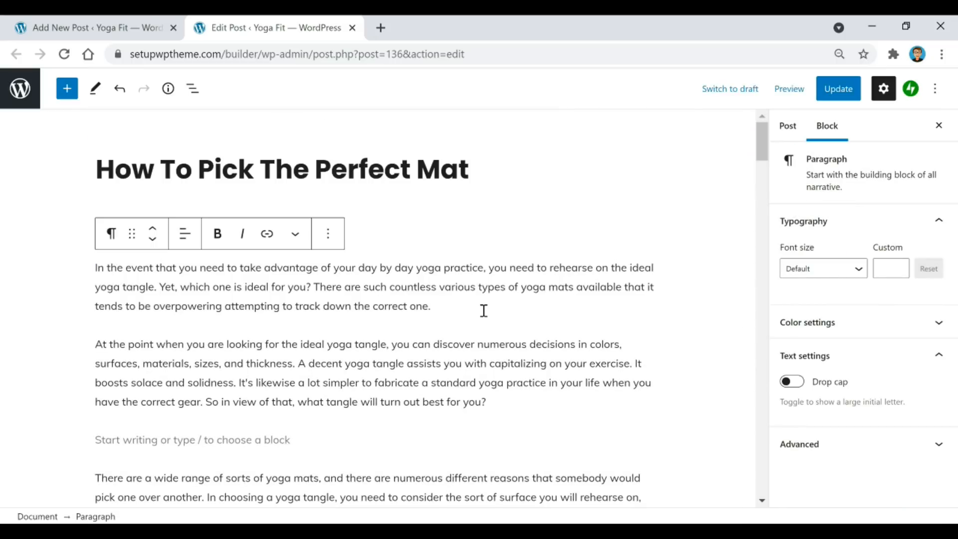
Select the yoga mat photo, dismiss the link popover without linking, then show the Post settings.
scroll(485, 317, down, 6)
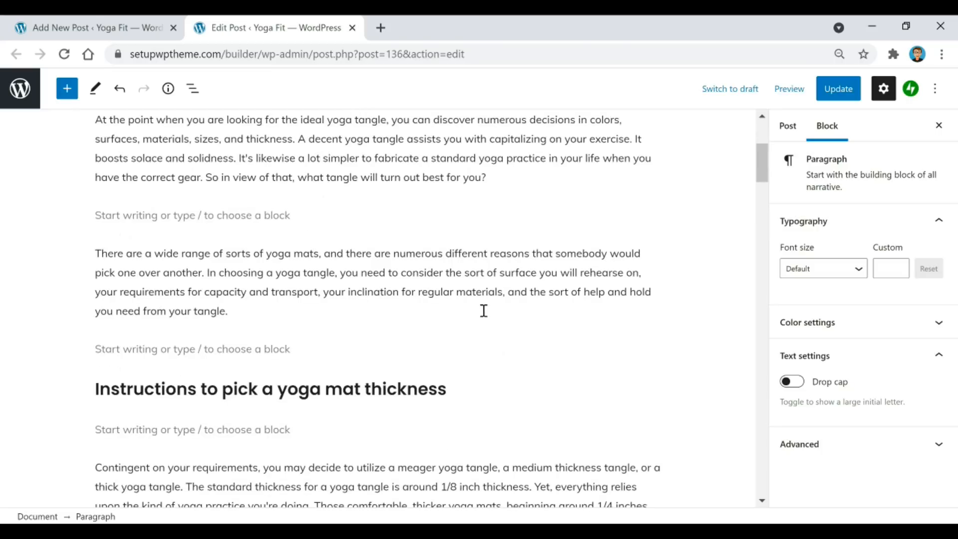
scroll(484, 310, down, 10)
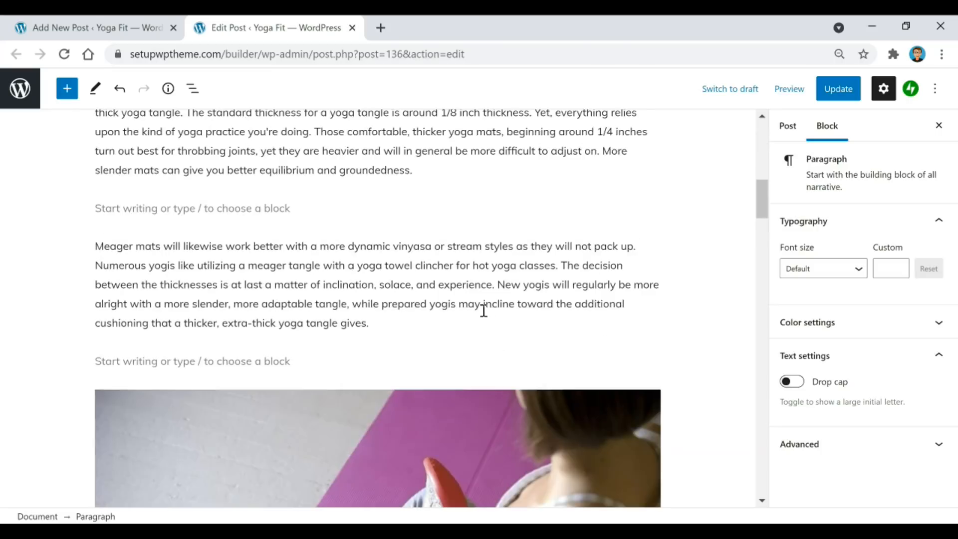
scroll(484, 310, down, 6)
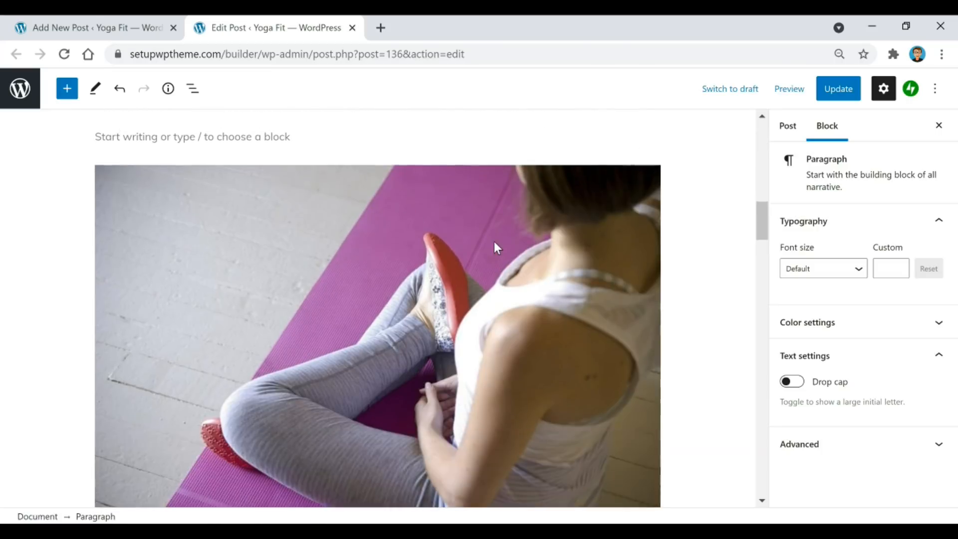
click(396, 241)
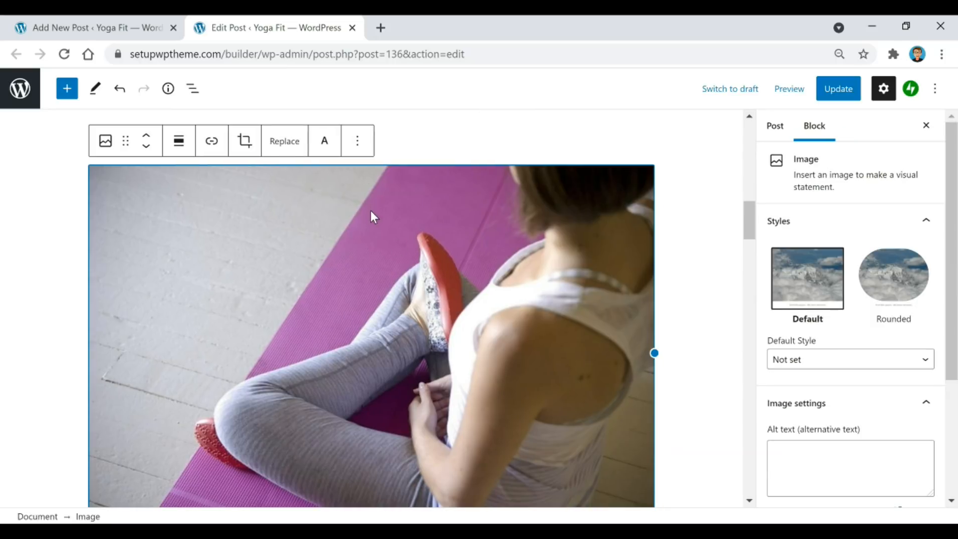
click(211, 149)
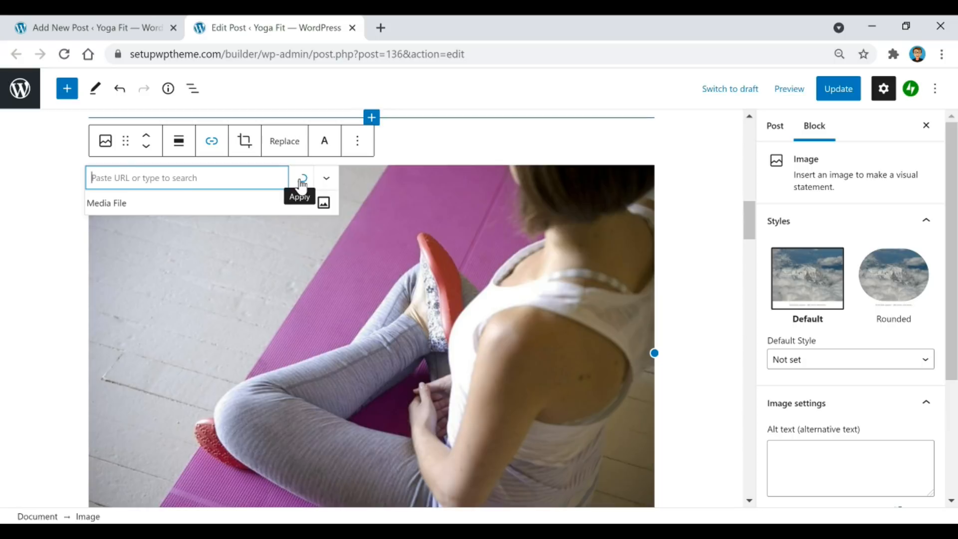
click(452, 135)
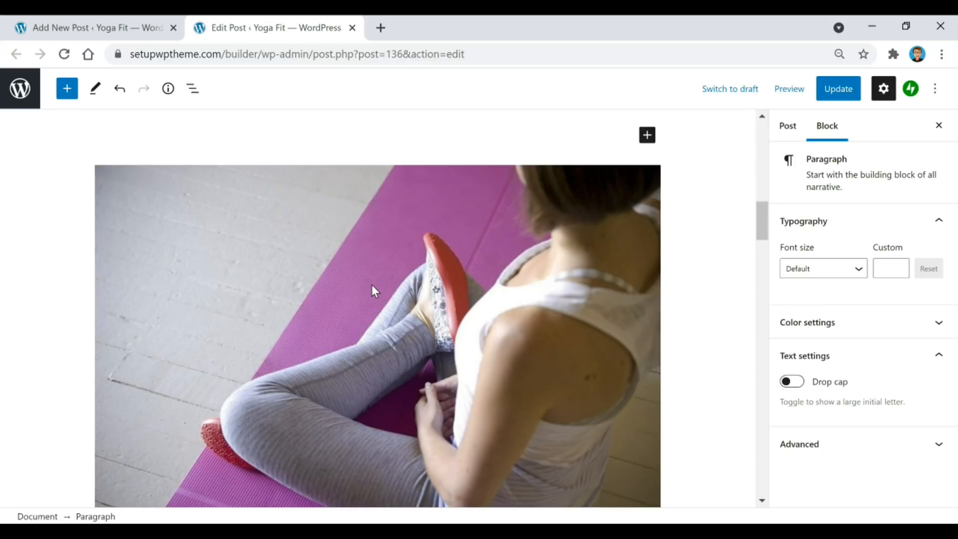
click(784, 128)
scroll(888, 245, down, 6)
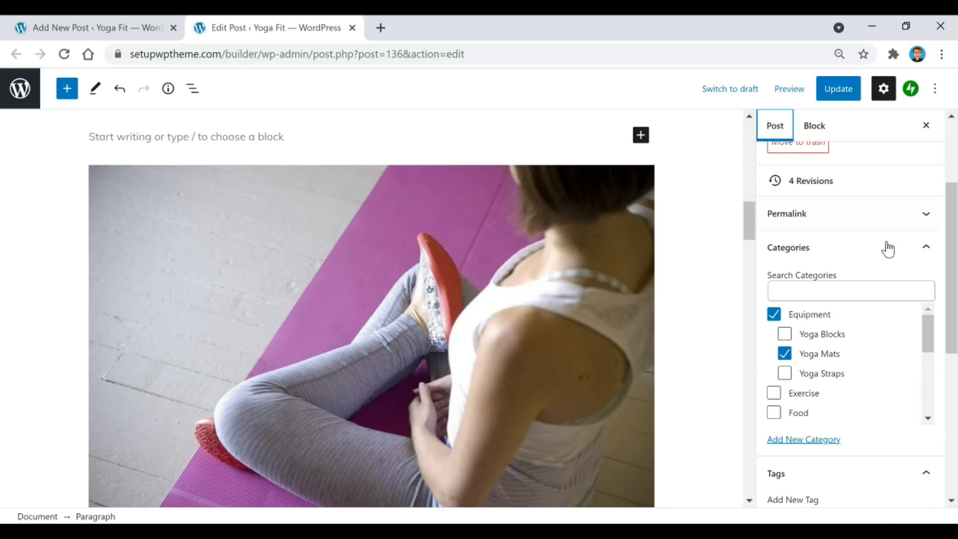
scroll(889, 248, down, 3)
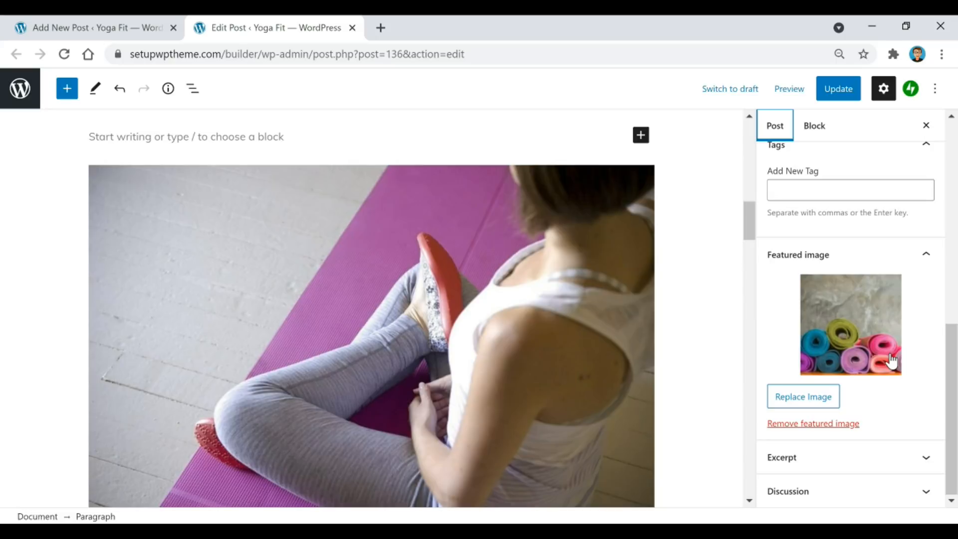
click(134, 28)
scroll(114, 190, down, 2)
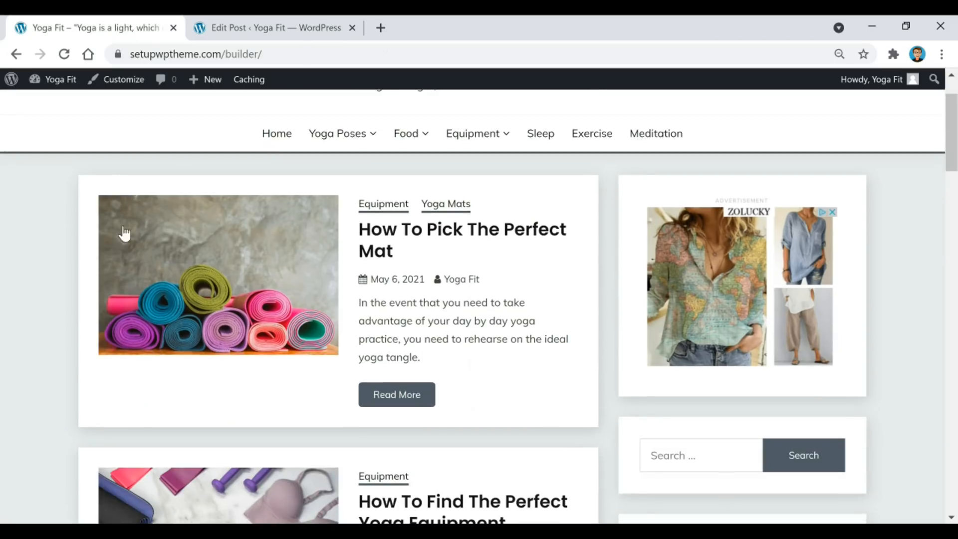
scroll(186, 227, down, 4)
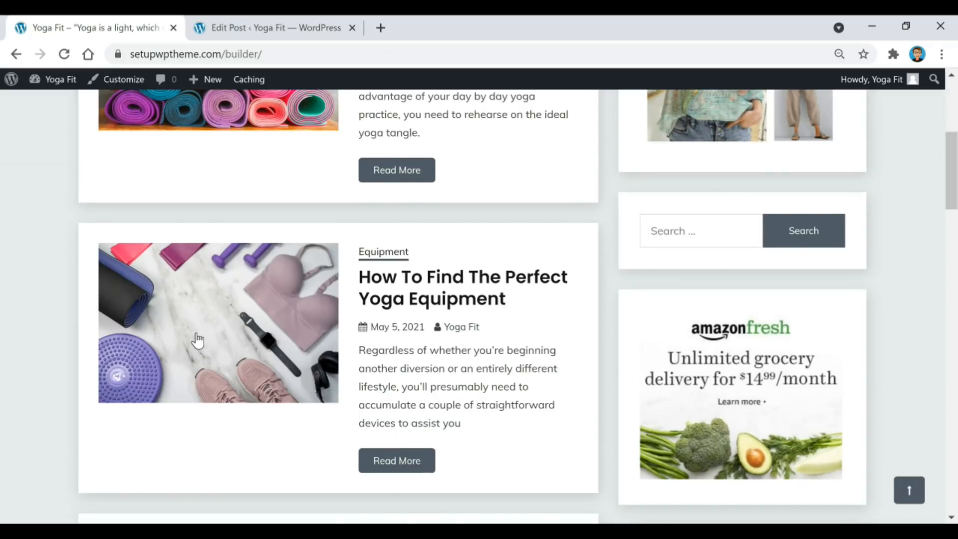
scroll(197, 342, down, 6)
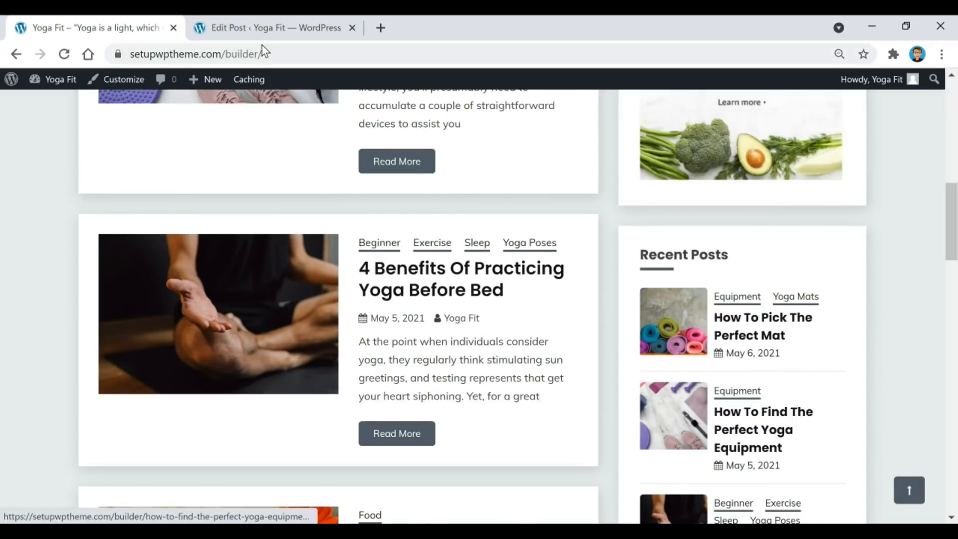
click(280, 28)
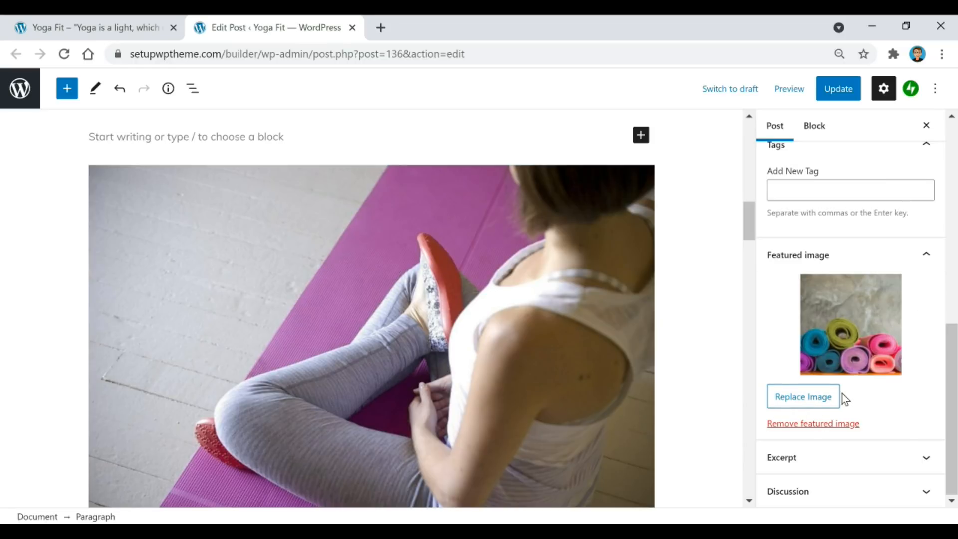
Replace the post's featured image with the yoga mats photo from the Media Library.
click(822, 401)
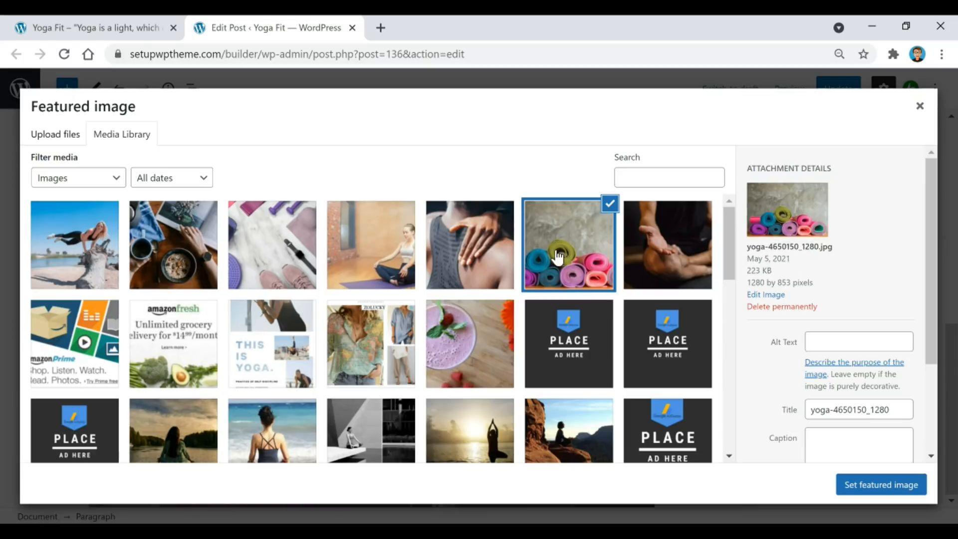
click(911, 494)
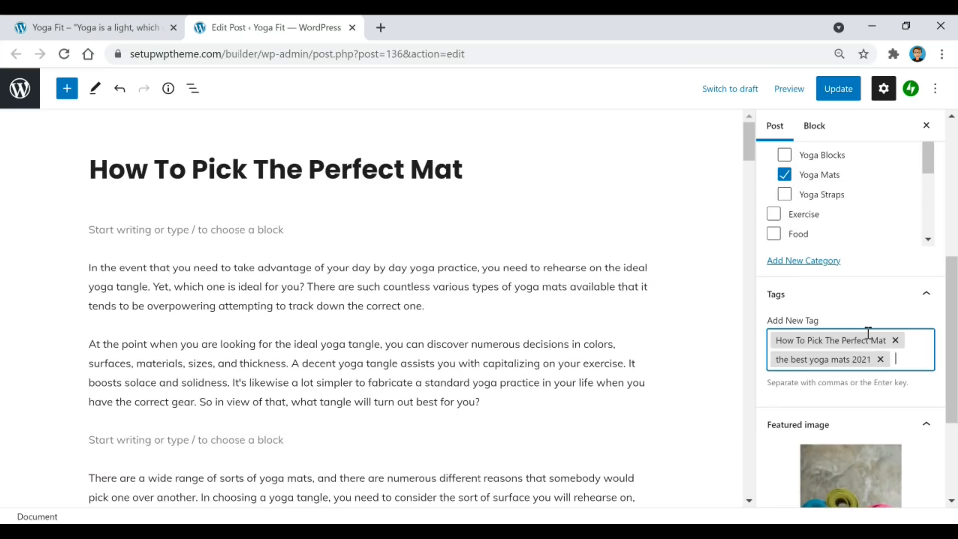
scroll(868, 333, up, 3)
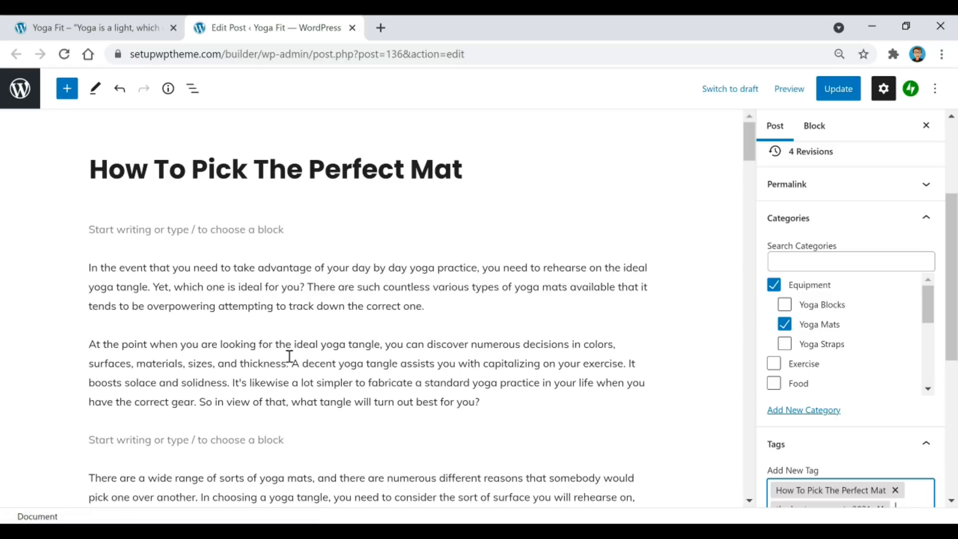
click(349, 282)
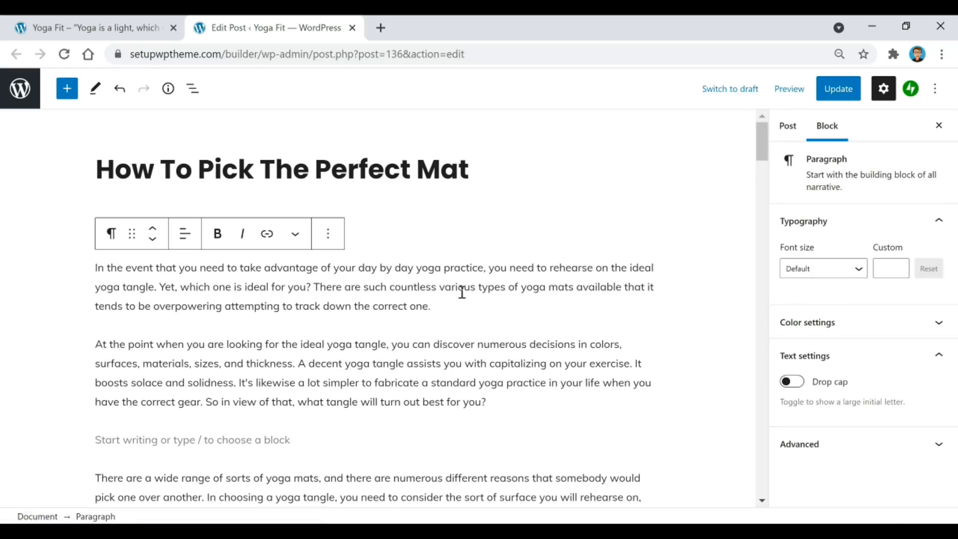
double_click(100, 267)
click(217, 234)
click(145, 272)
triple_click(104, 268)
double_click(103, 269)
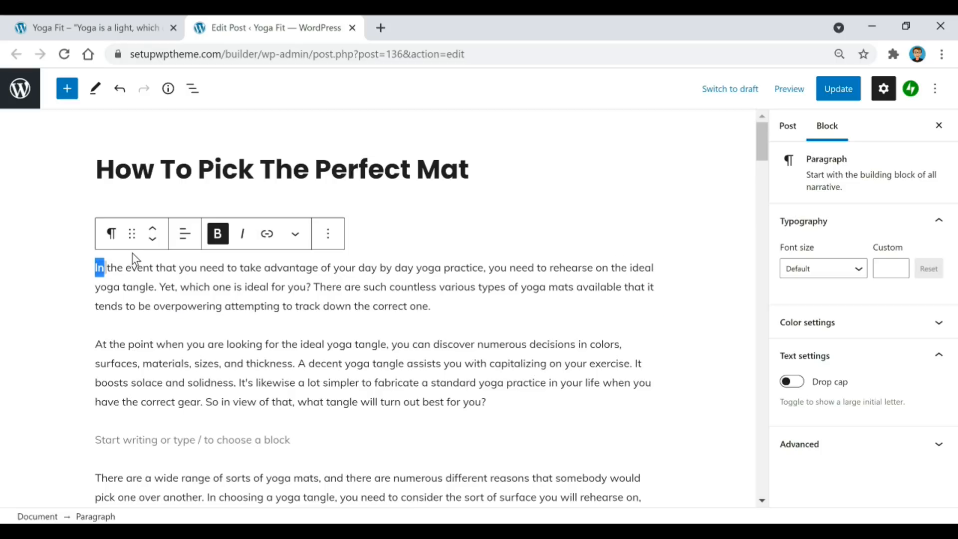
click(214, 237)
click(213, 297)
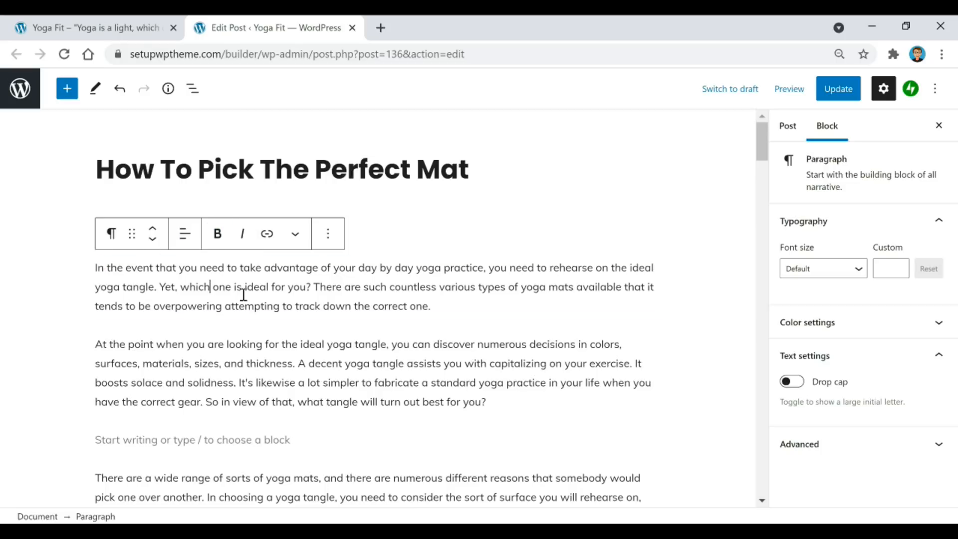
scroll(247, 299, down, 15)
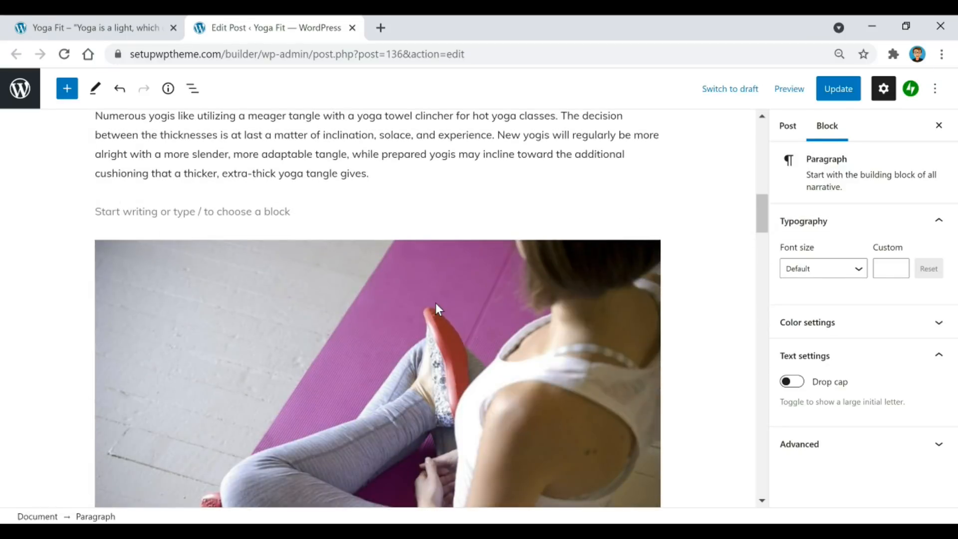
Centre-align the yoga mat photo in the post.
click(415, 307)
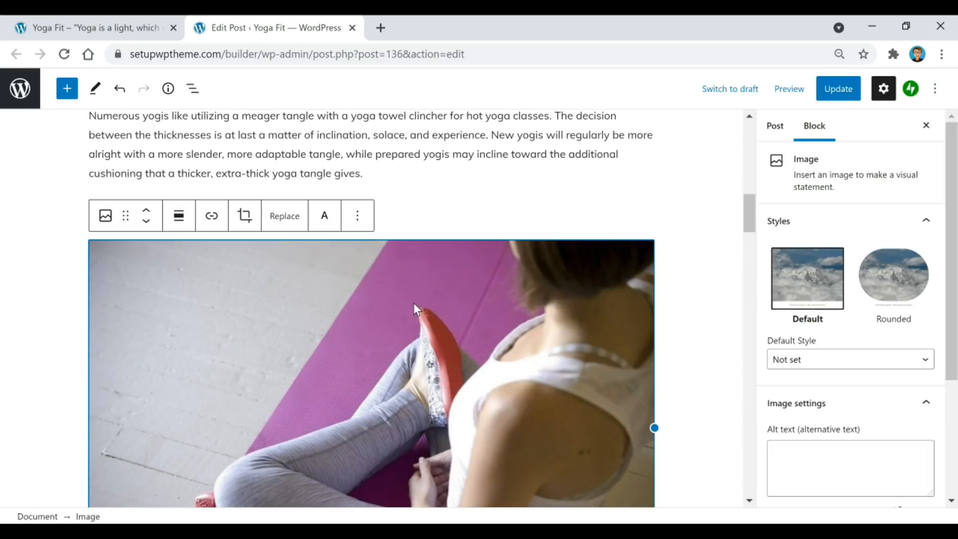
click(178, 215)
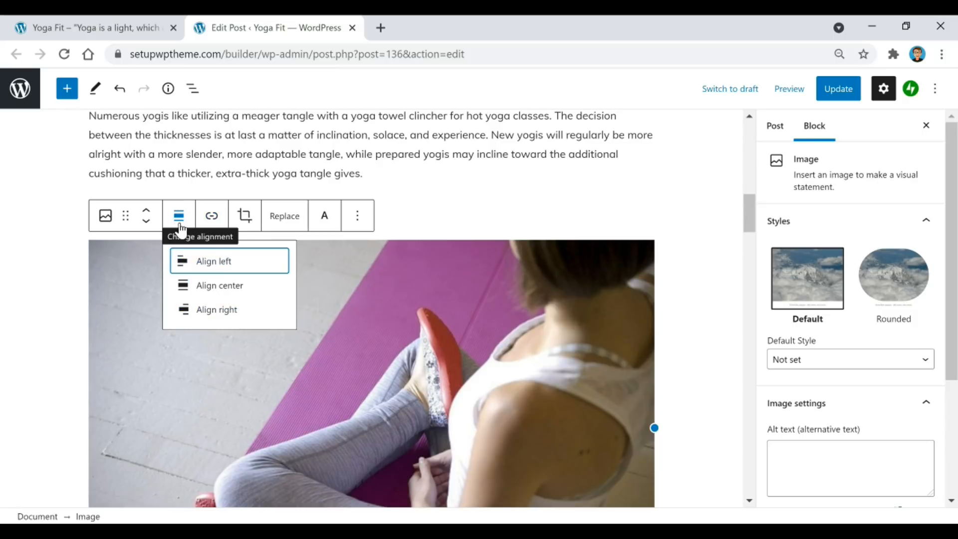
click(235, 297)
Open the embedded '20 min Full Body STRETCH/YOGA' video on its own YouTube page.
scroll(276, 259, down, 4)
scroll(283, 297, up, 3)
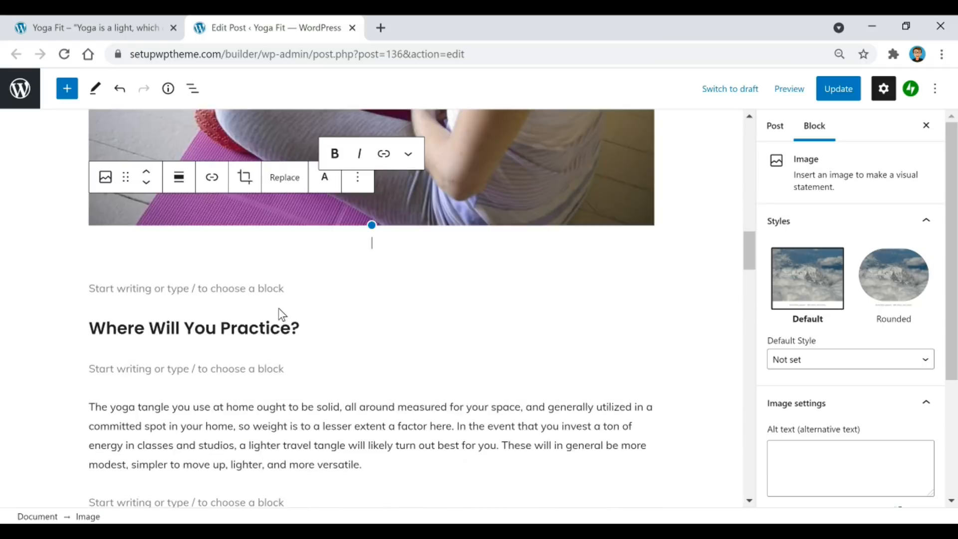
scroll(278, 313, up, 10)
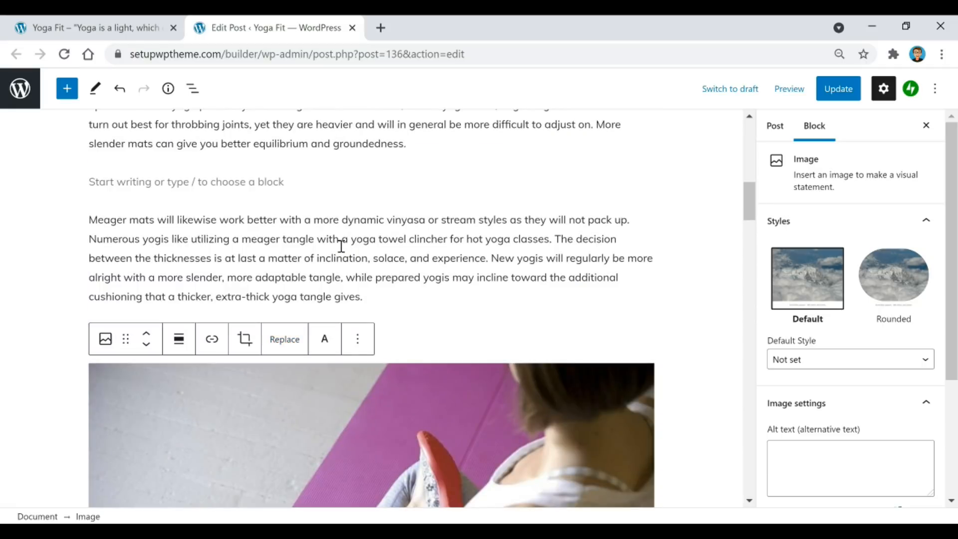
scroll(342, 243, down, 5)
scroll(342, 243, down, 20)
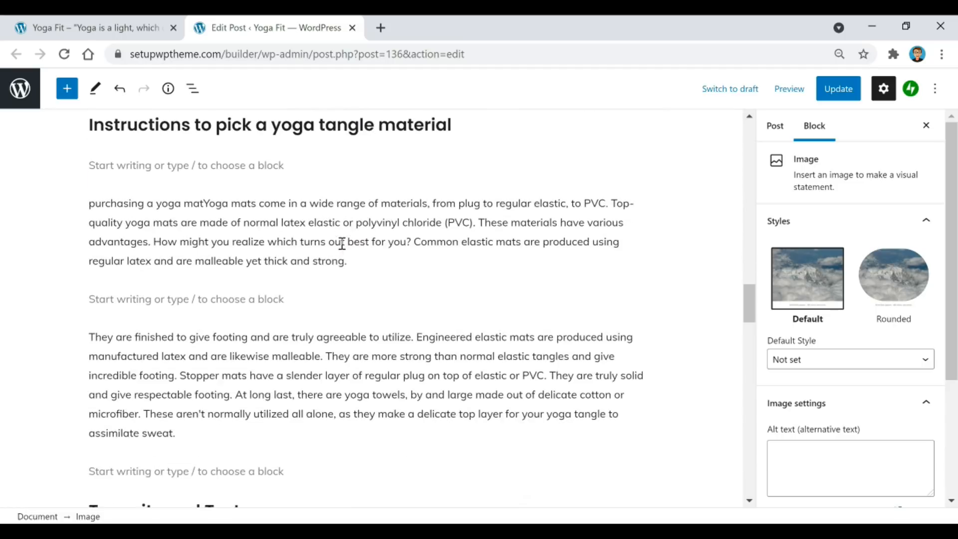
scroll(339, 253, down, 2)
scroll(406, 306, up, 4)
scroll(439, 220, down, 7)
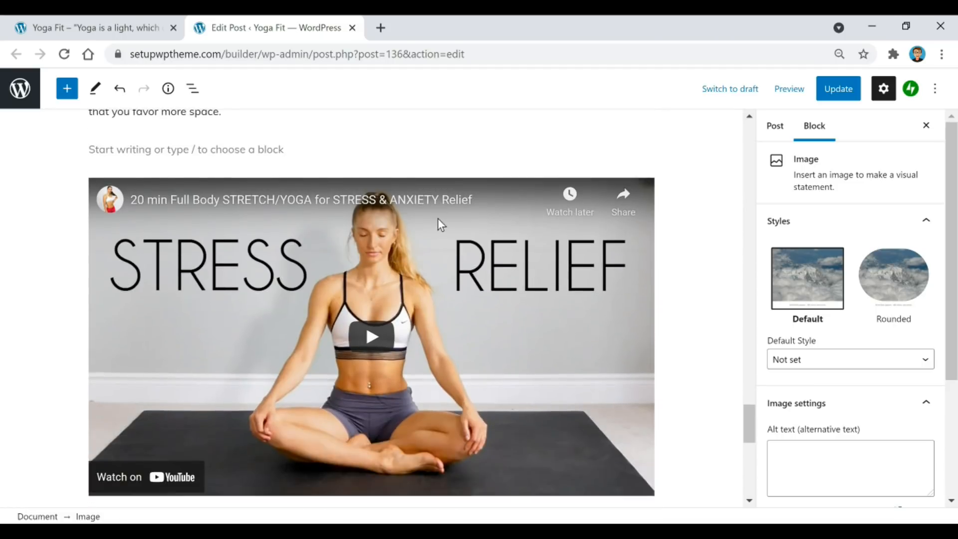
click(475, 337)
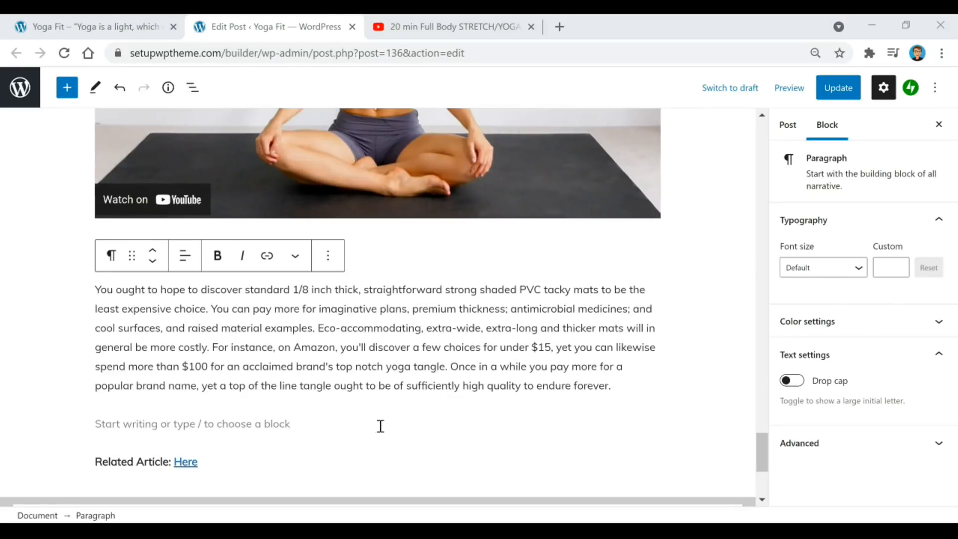
Insert an empty YouTube embed block below the Value range paragraph.
click(378, 408)
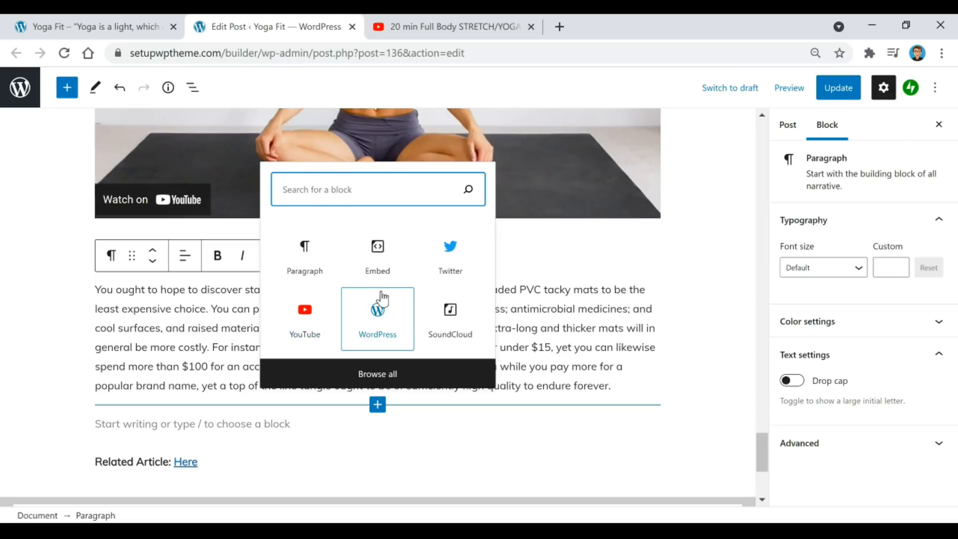
click(304, 315)
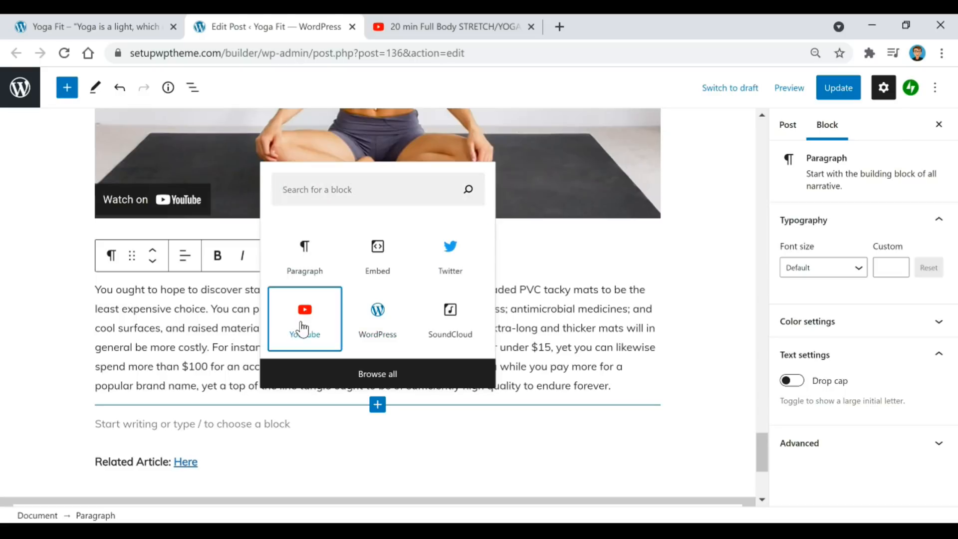
scroll(379, 304, down, 2)
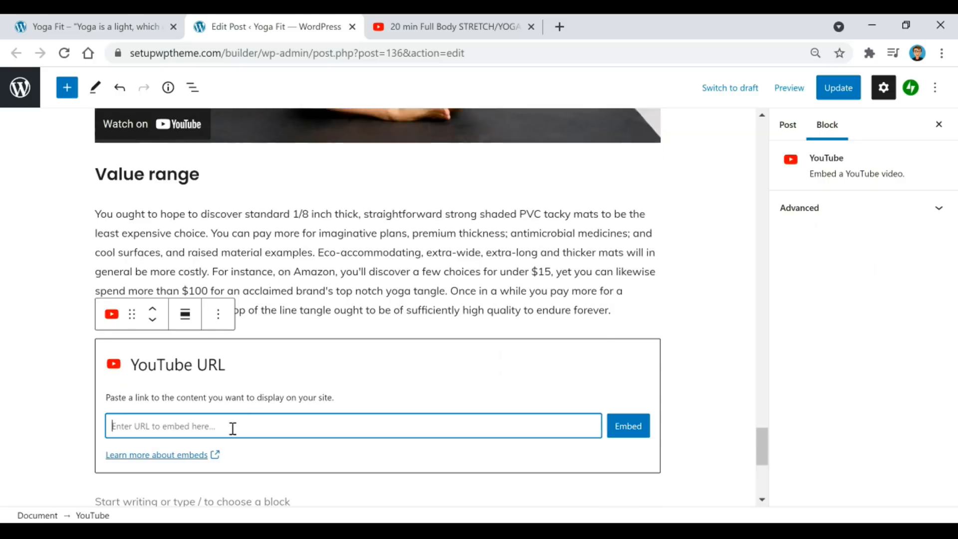
Copy the stretch video's web address from the YouTube tab, then return to the editor.
click(473, 31)
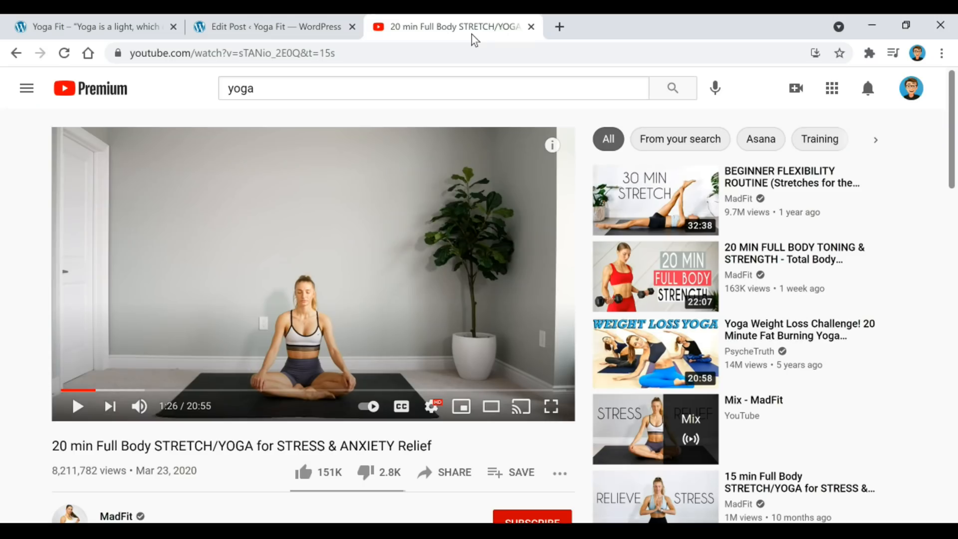
click(304, 55)
right_click(303, 55)
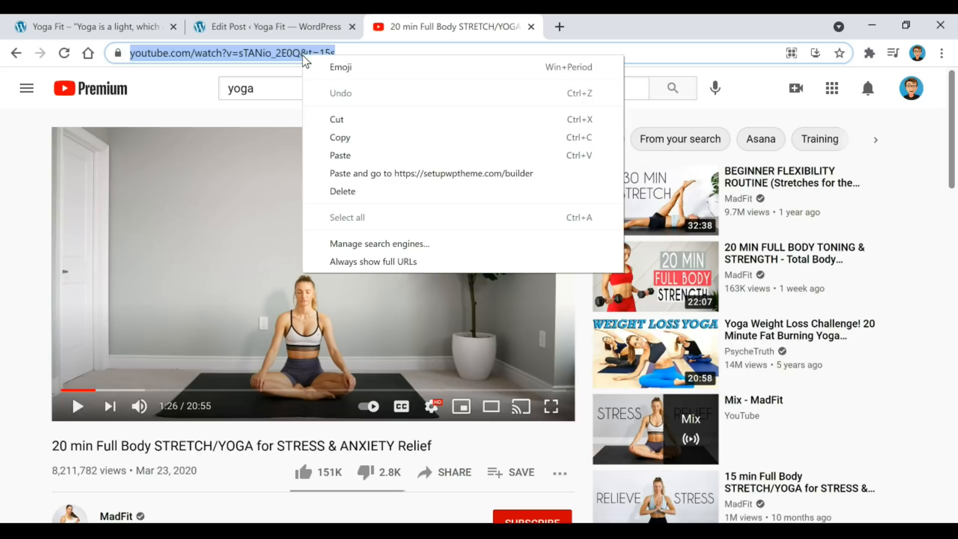
click(343, 133)
click(329, 26)
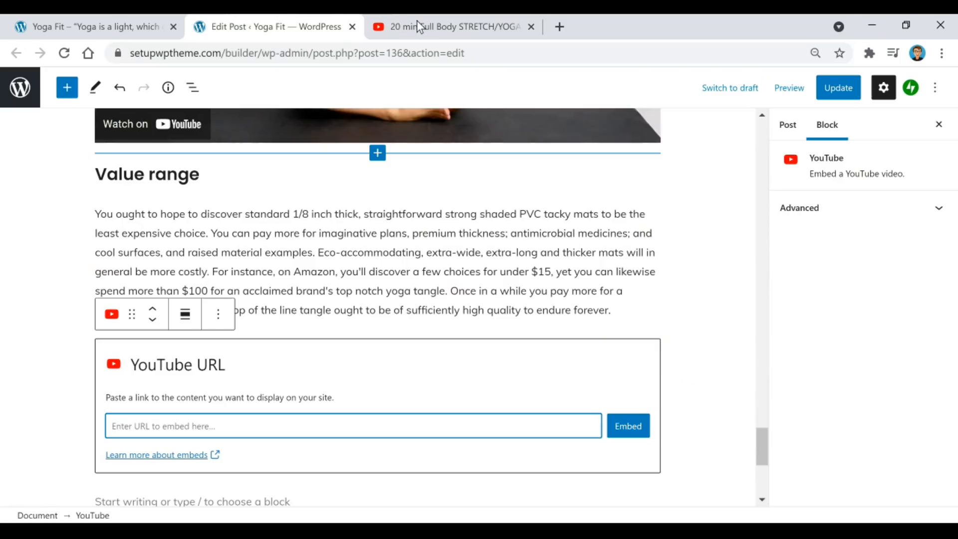
right_click(169, 423)
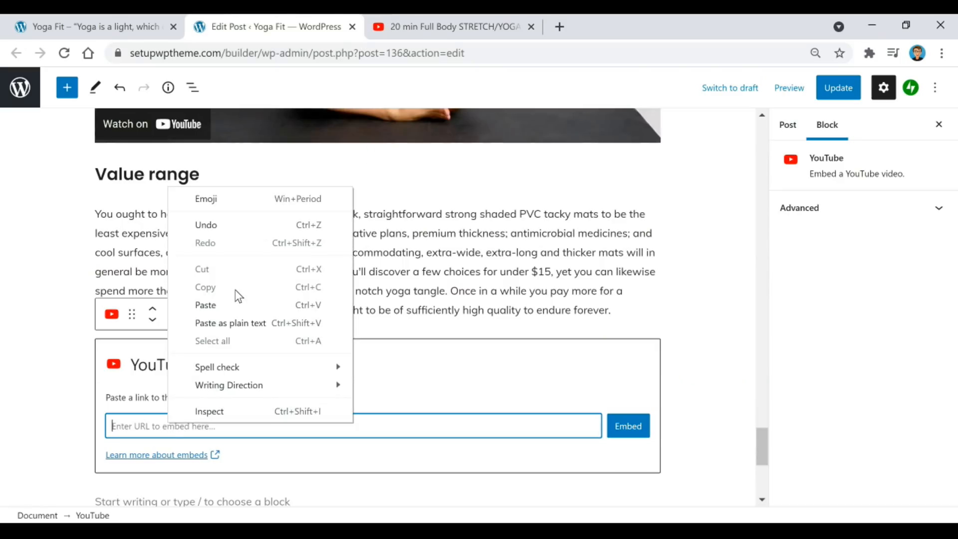
click(238, 304)
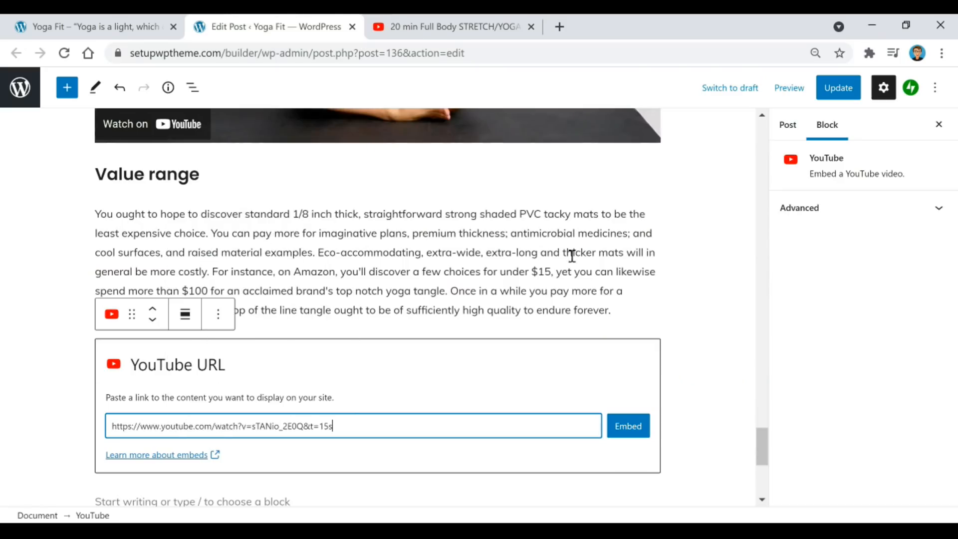
click(628, 426)
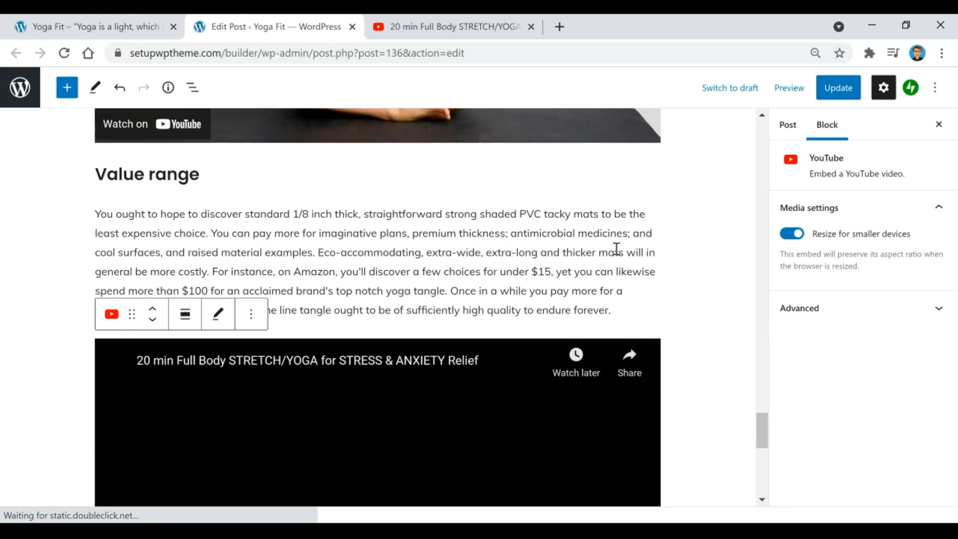
scroll(259, 239, down, 3)
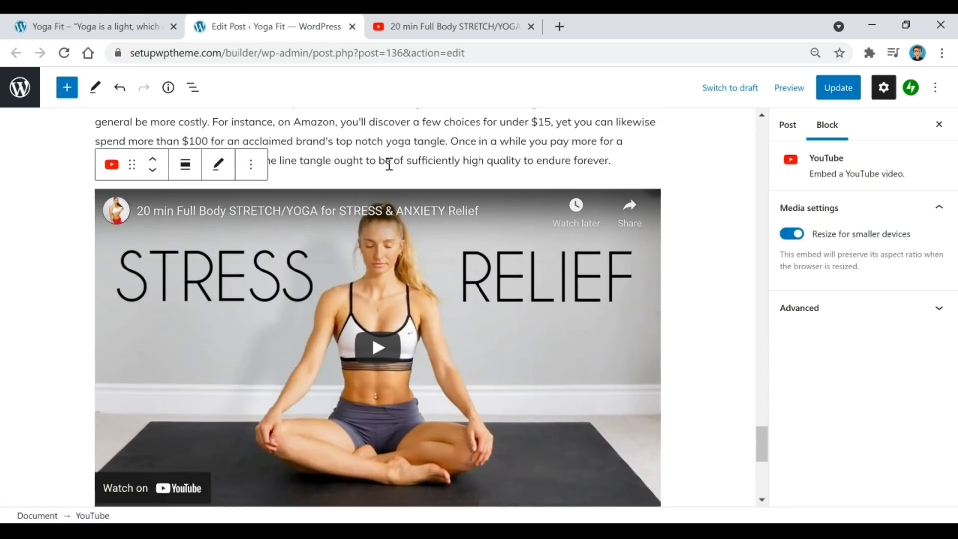
scroll(665, 181, down, 2)
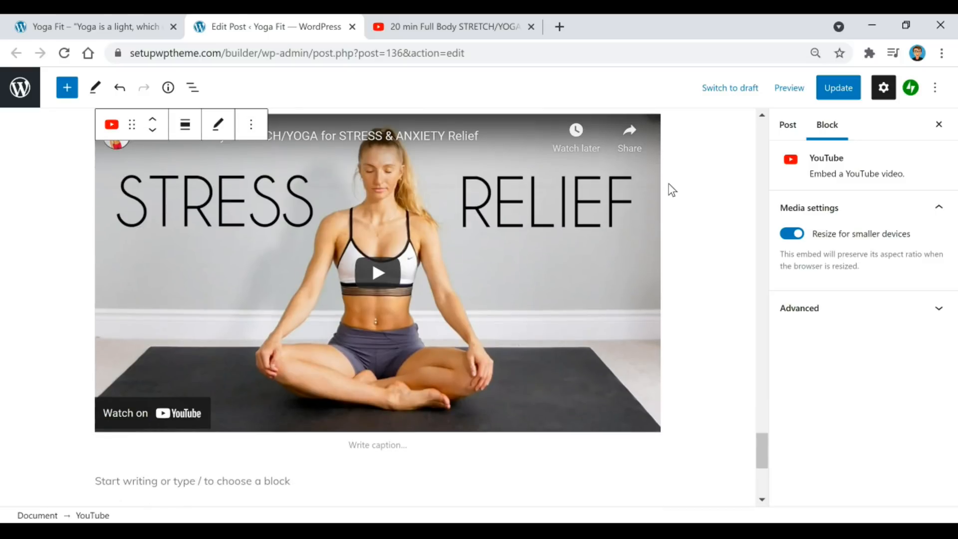
Remove the STRESS RELIEF YouTube embed block through its options menu, then scroll back up.
click(516, 129)
click(251, 126)
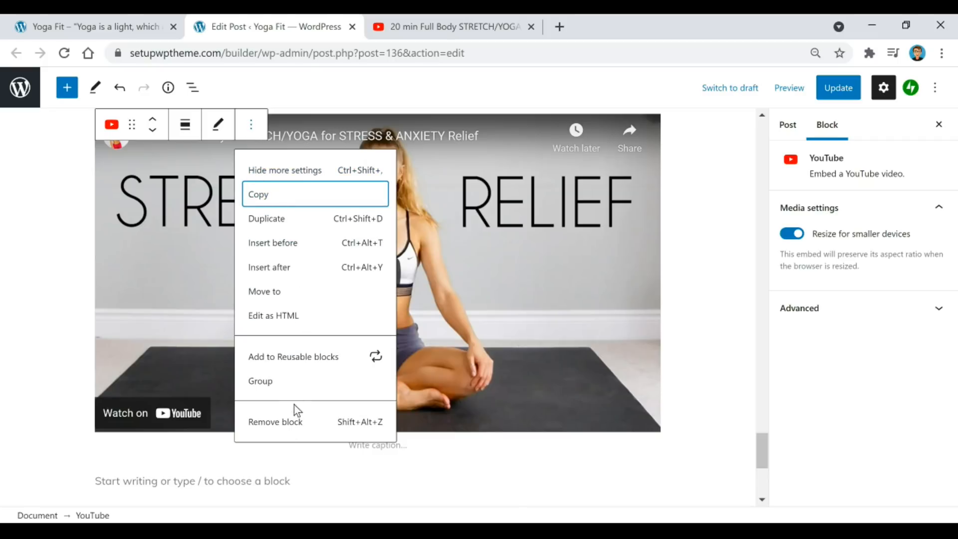
click(295, 424)
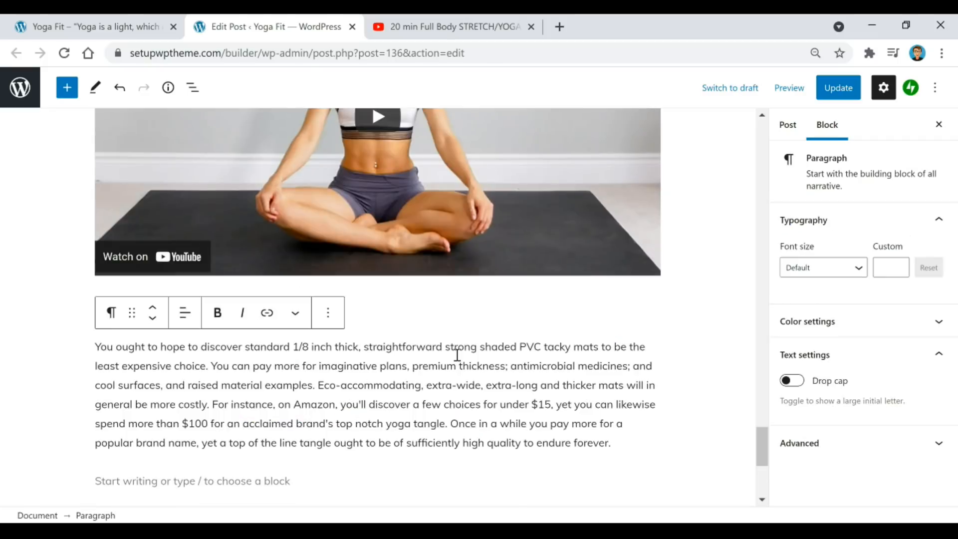
scroll(479, 344, down, 1)
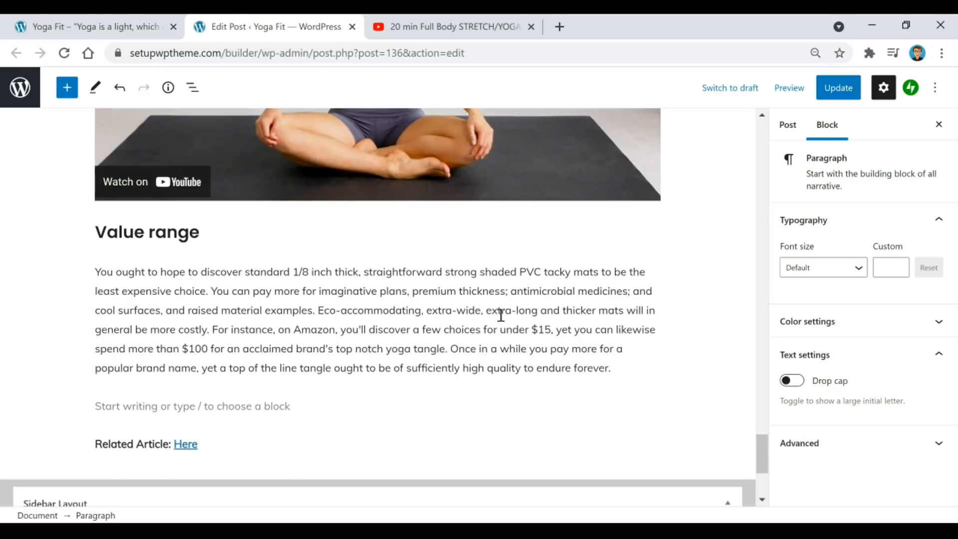
scroll(474, 366, up, 6)
scroll(452, 373, up, 3)
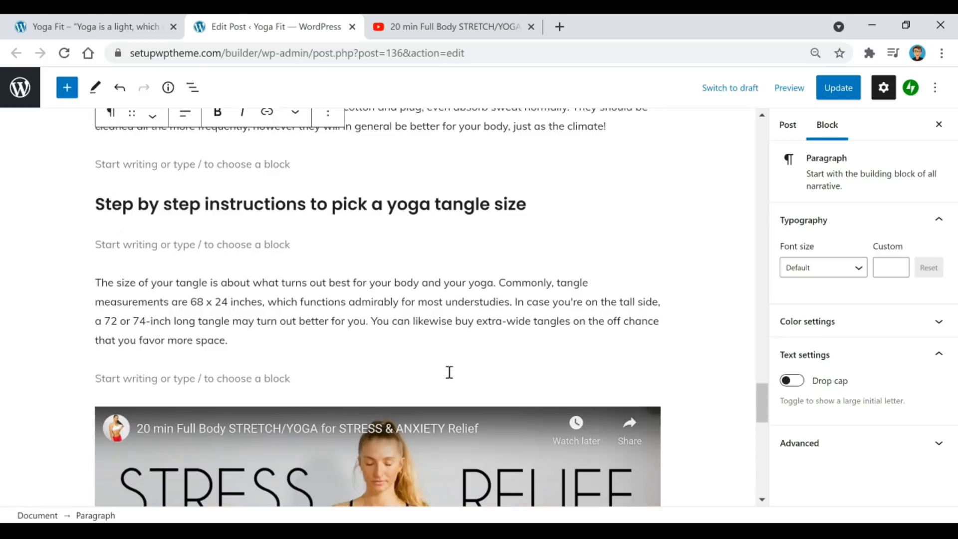
scroll(370, 335, up, 3)
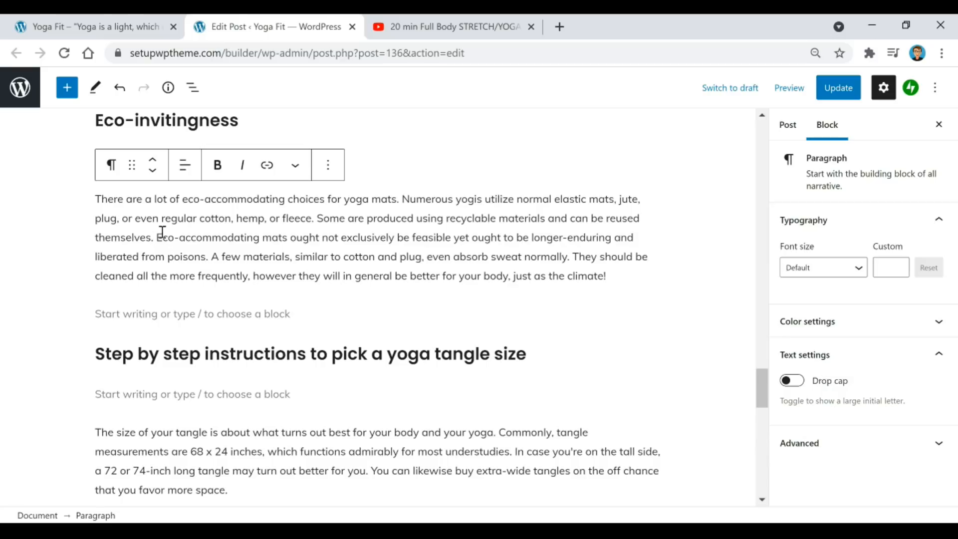
Split the paragraph before 'Eco-accommodating' and insert a Spacer resized to 71 px.
key(Return)
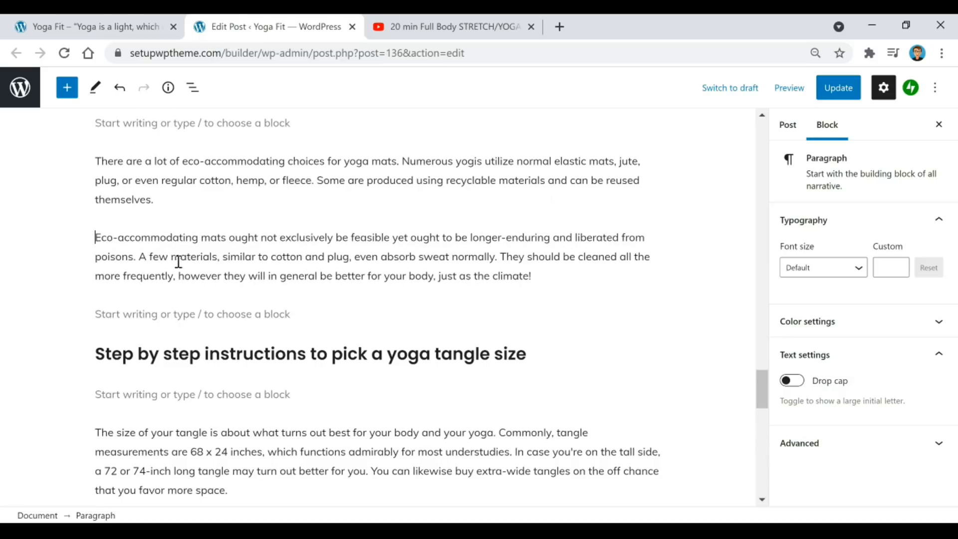
click(469, 194)
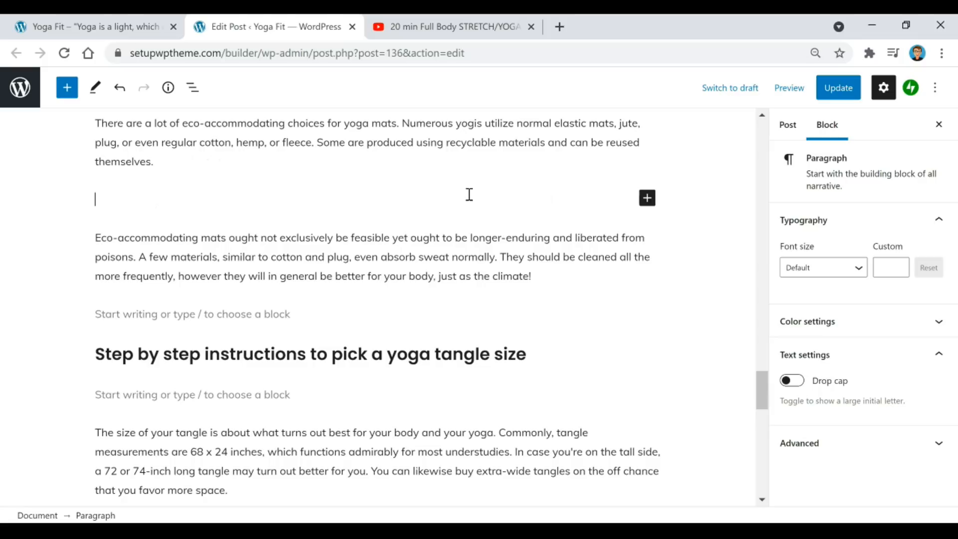
click(647, 199)
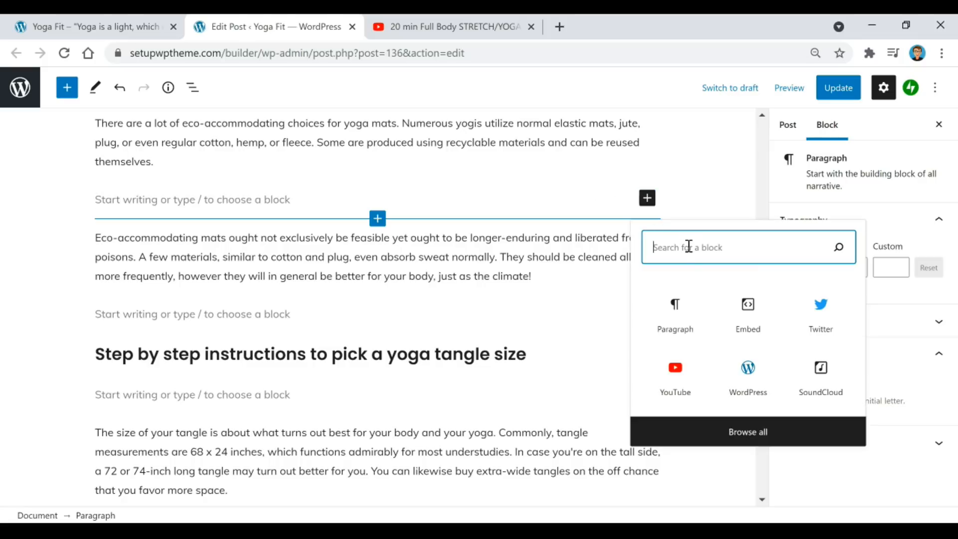
text(spacer)
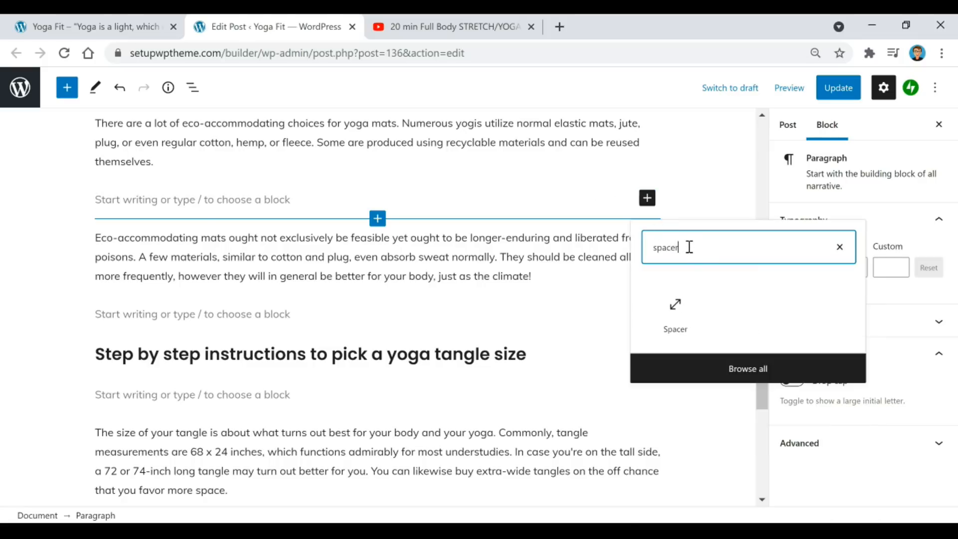
click(676, 316)
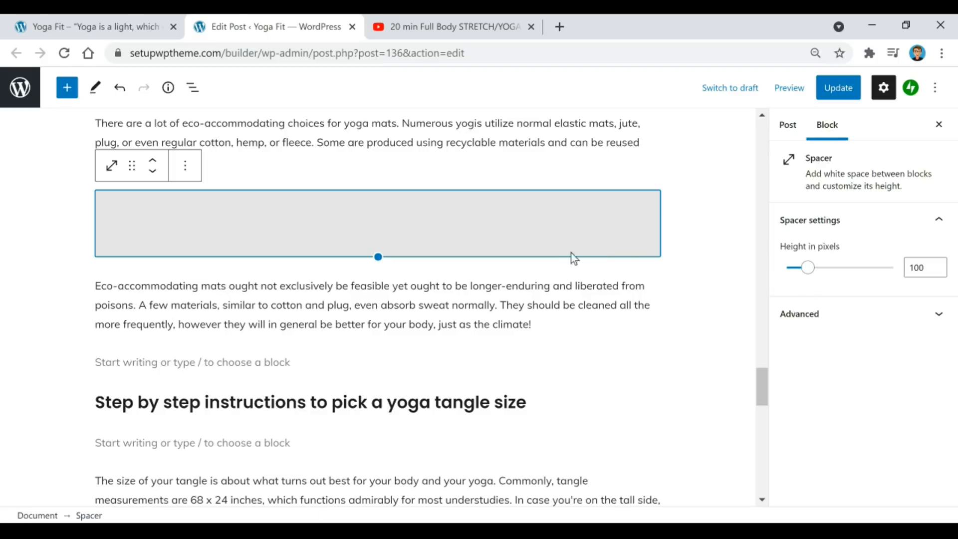
mouse_move(808, 273)
mouse_down()
mouse_move(854, 279)
mouse_move(801, 286)
mouse_up()
Delete the Spacer block so the two Eco-invitingness paragraphs sit back to back.
scroll(507, 236, up, 2)
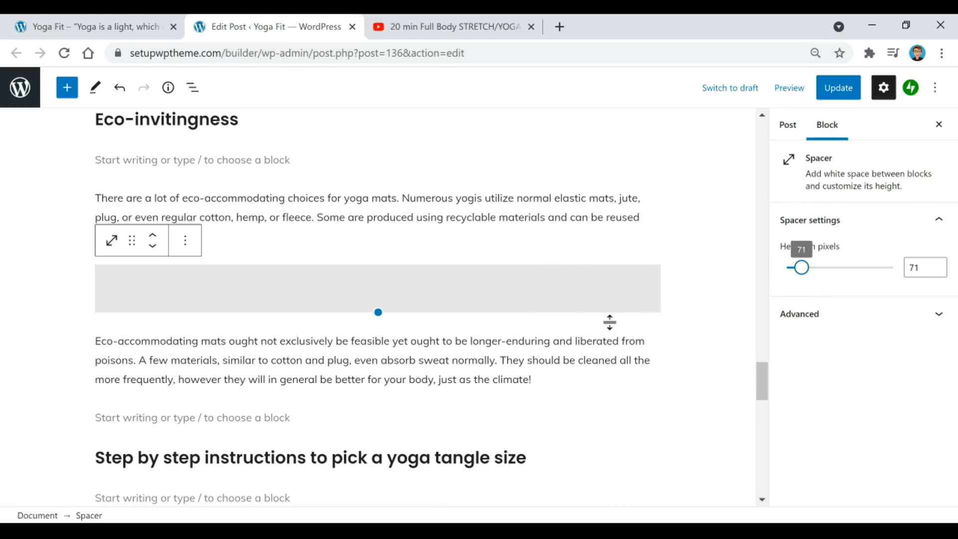
click(573, 302)
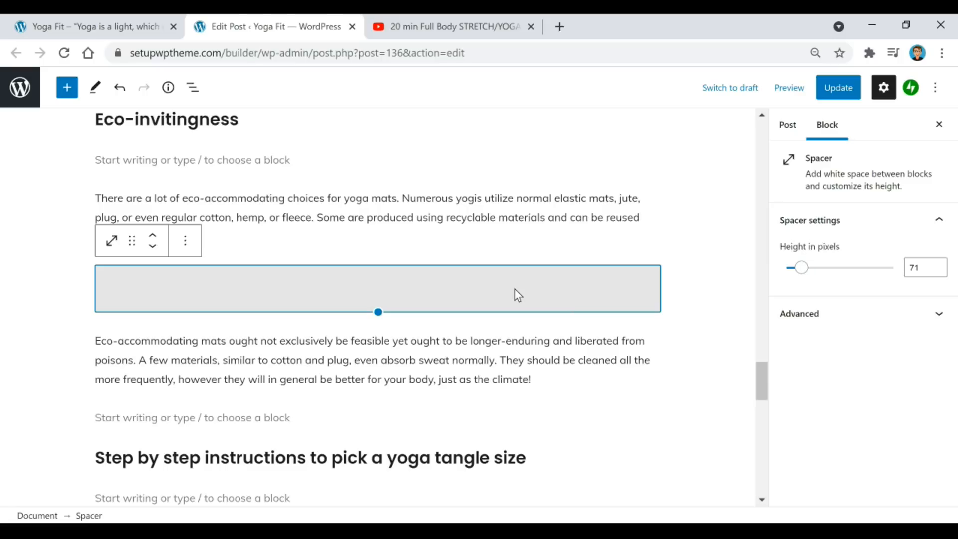
key(Delete)
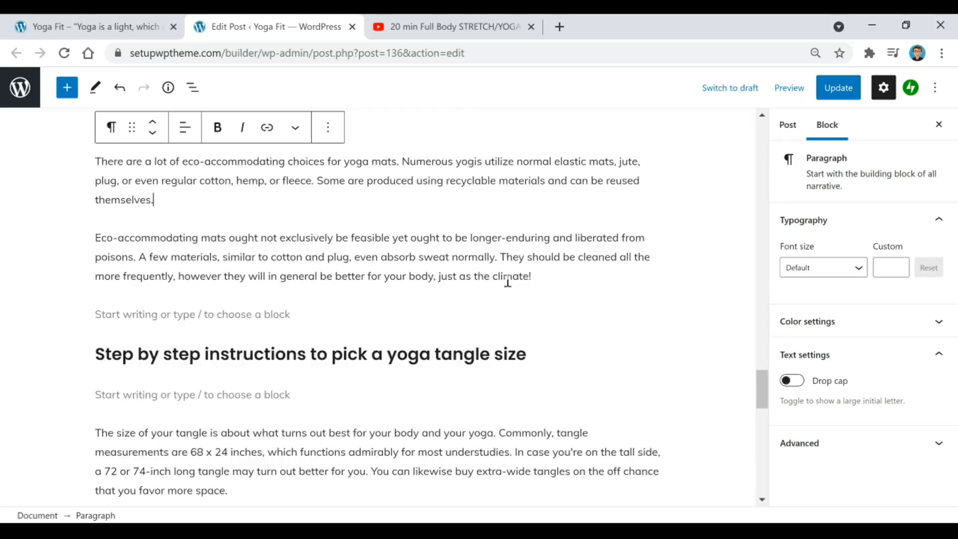
scroll(507, 282, up, 1)
click(371, 292)
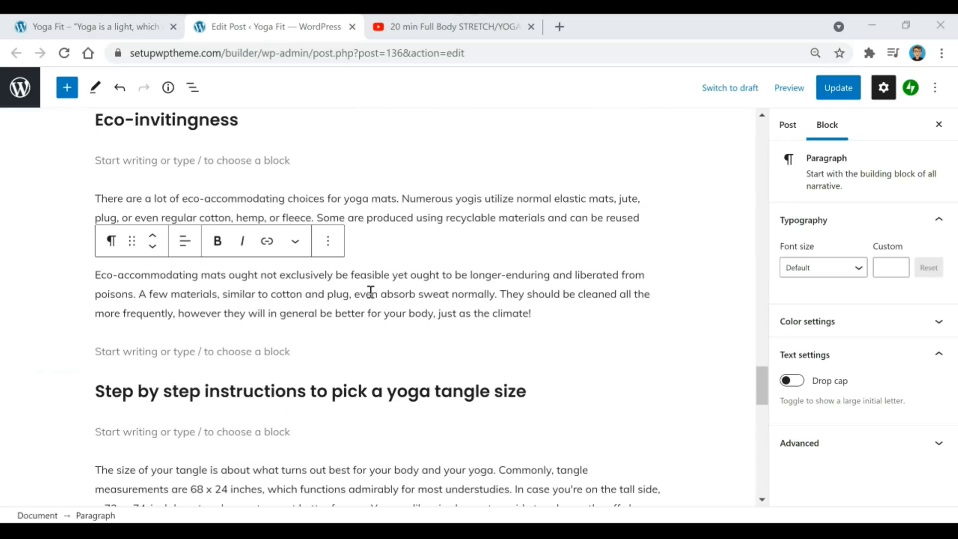
Give the Eco-accommodating paragraph red text and an orange background.
double_click(400, 275)
click(553, 332)
drag(552, 308, 31, 274)
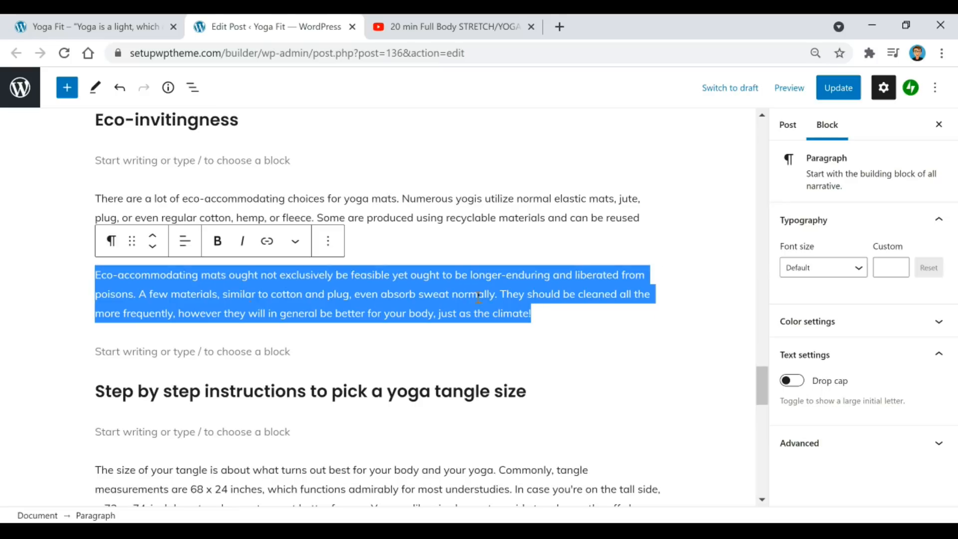
click(833, 332)
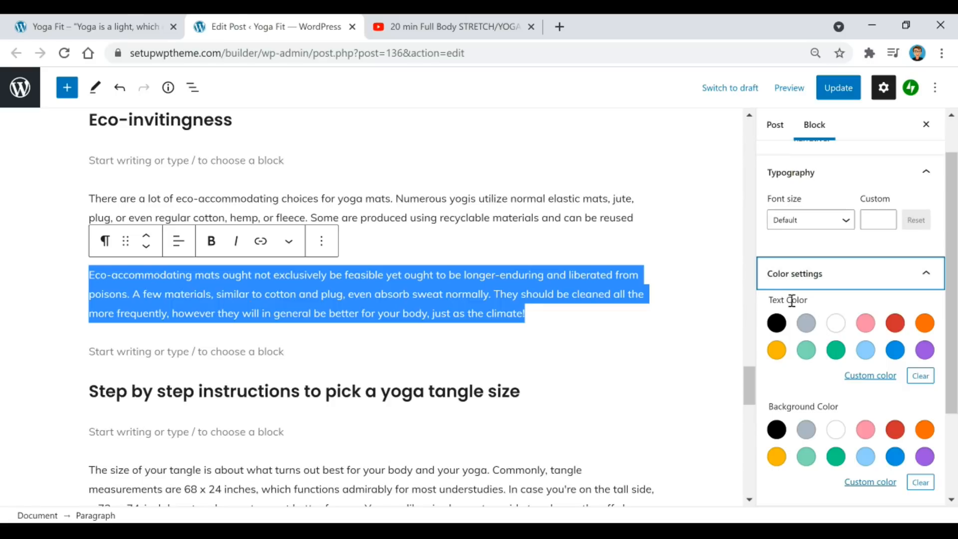
click(896, 324)
click(633, 316)
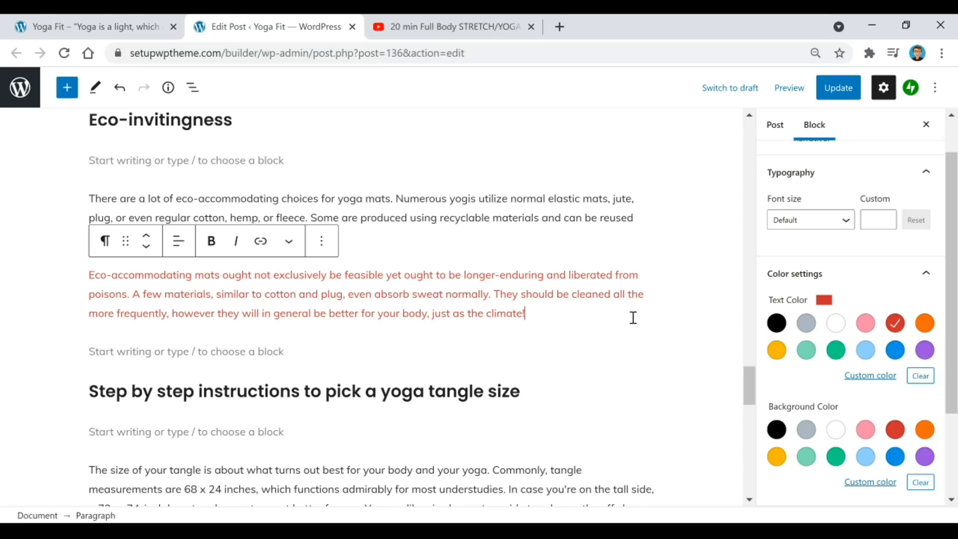
key(ctrl+a)
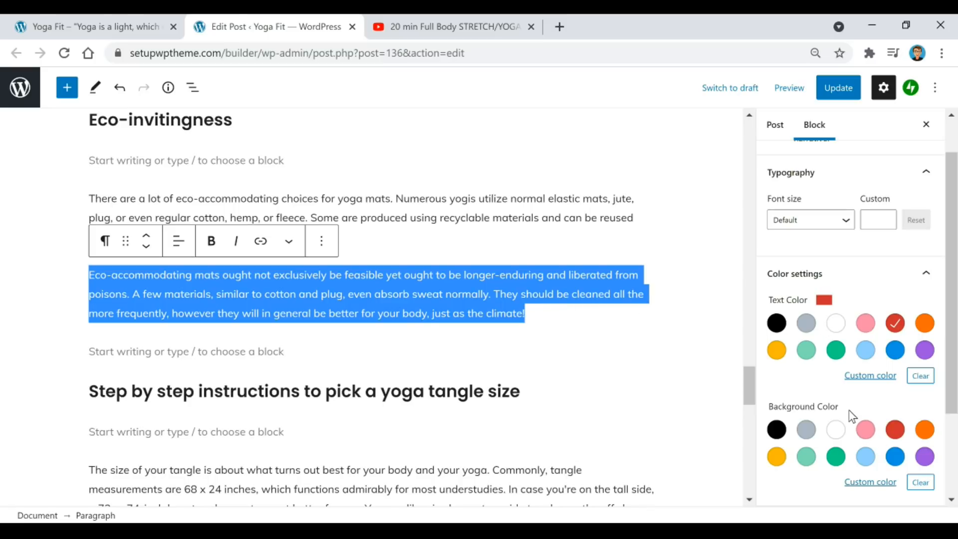
click(924, 433)
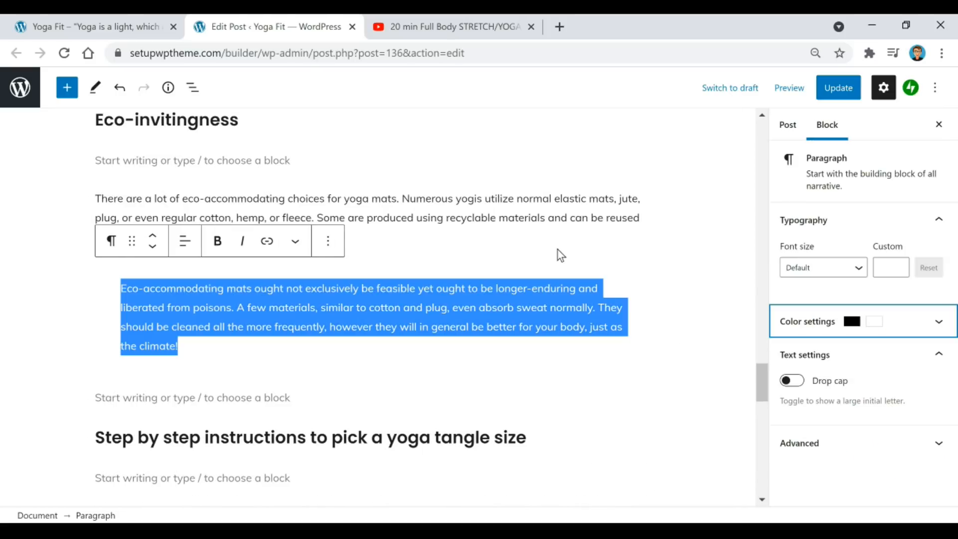
click(558, 250)
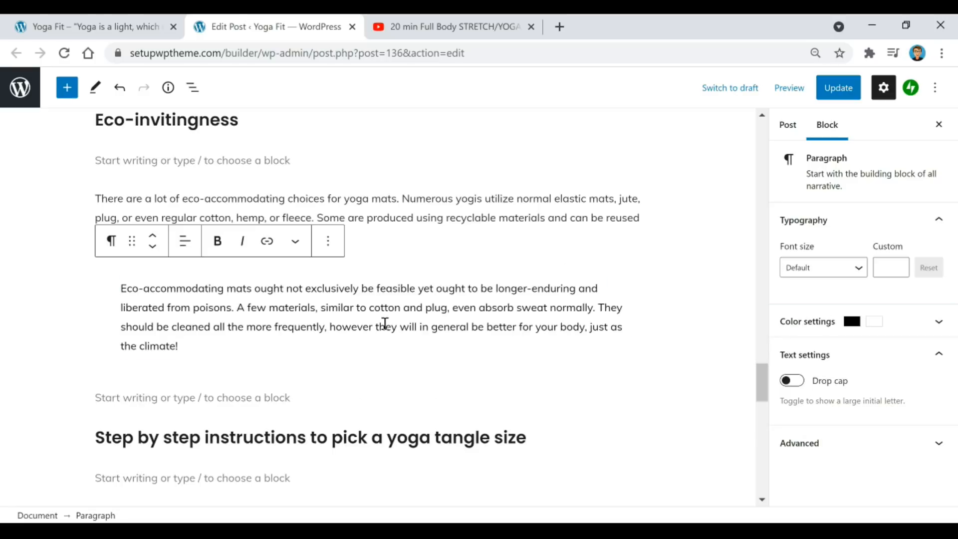
Undo both colour changes, hide the settings sidebar, and bring up the block picker below.
click(118, 89)
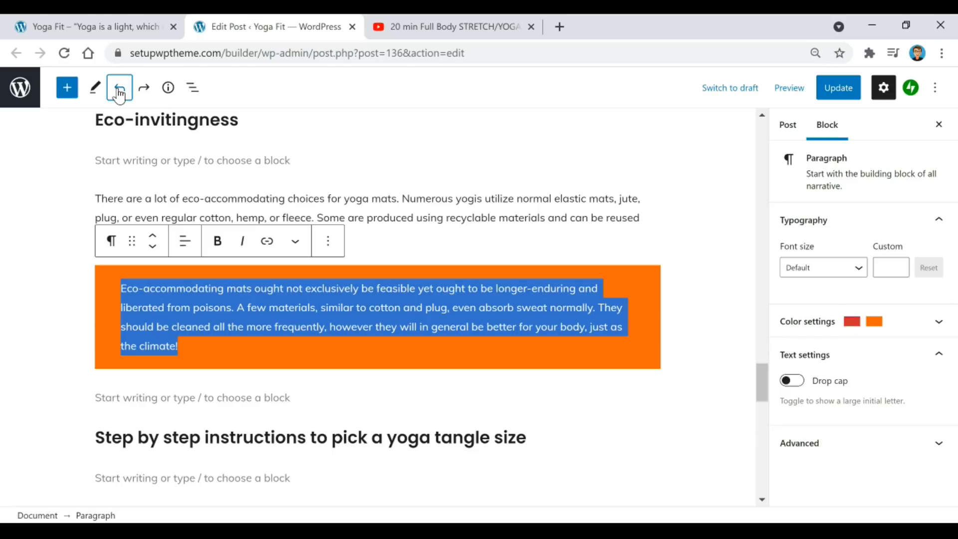
click(119, 93)
click(569, 294)
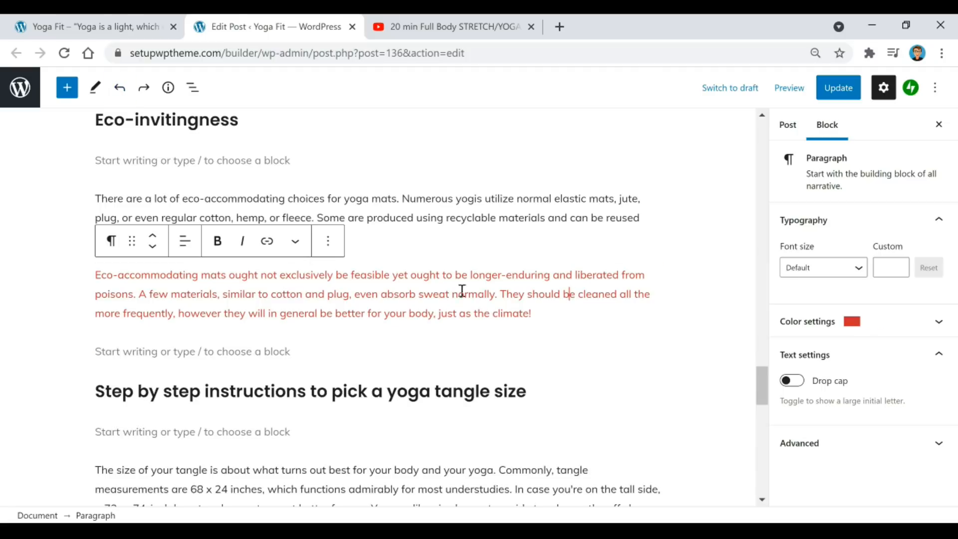
click(119, 88)
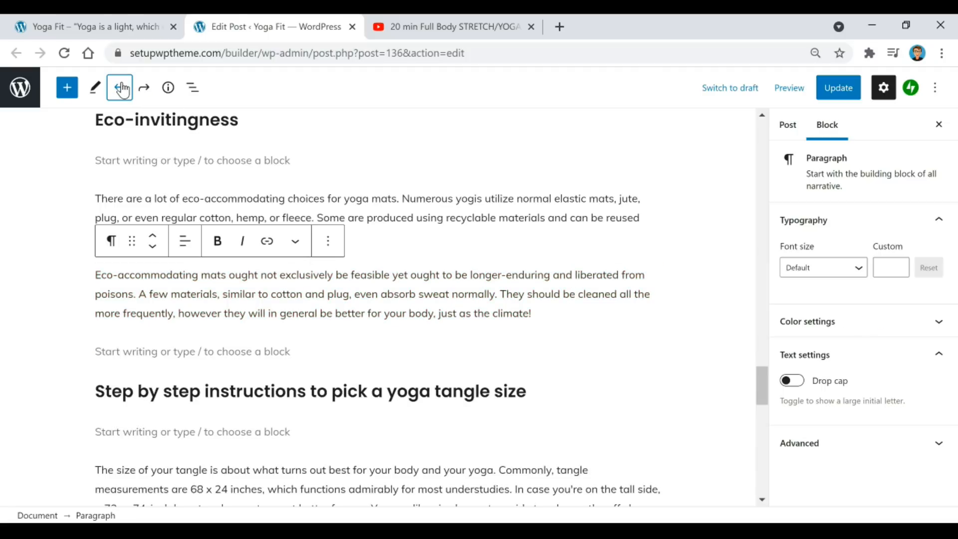
click(561, 315)
key(ctrl+shift+comma)
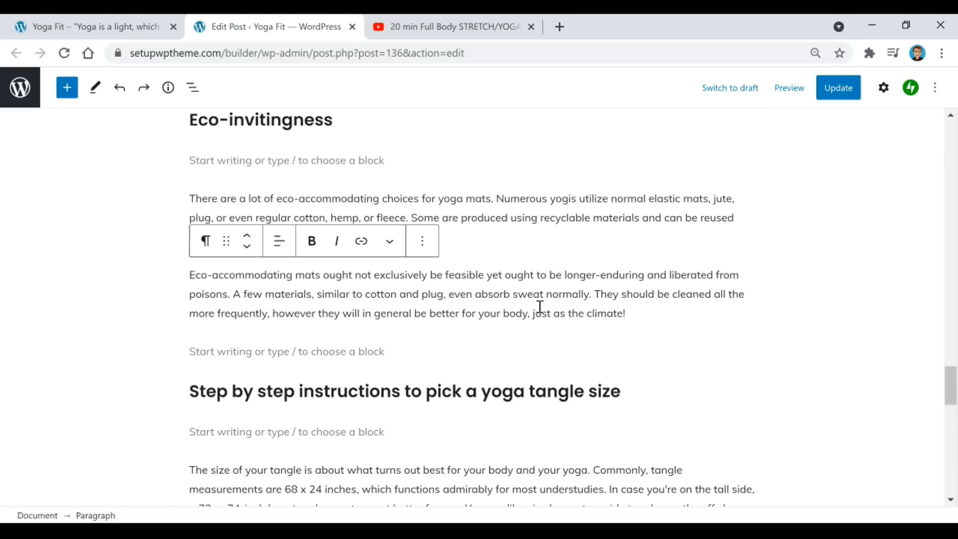
click(489, 351)
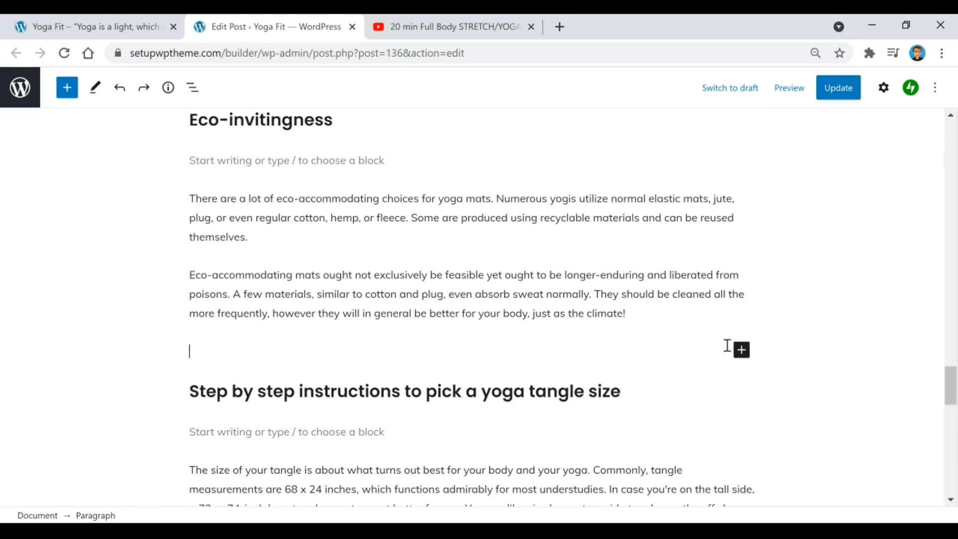
click(741, 350)
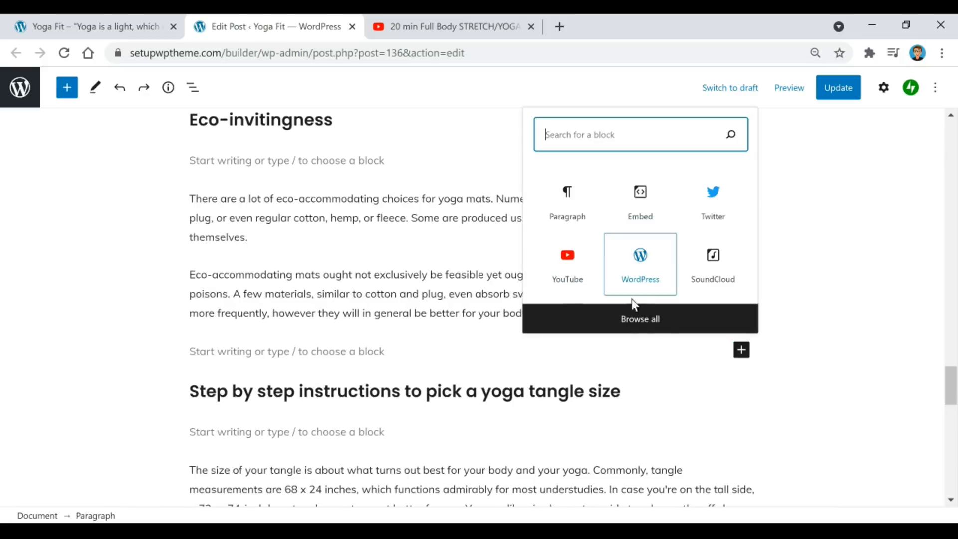
Browse the full block library, then close the inserter without adding a block.
click(624, 319)
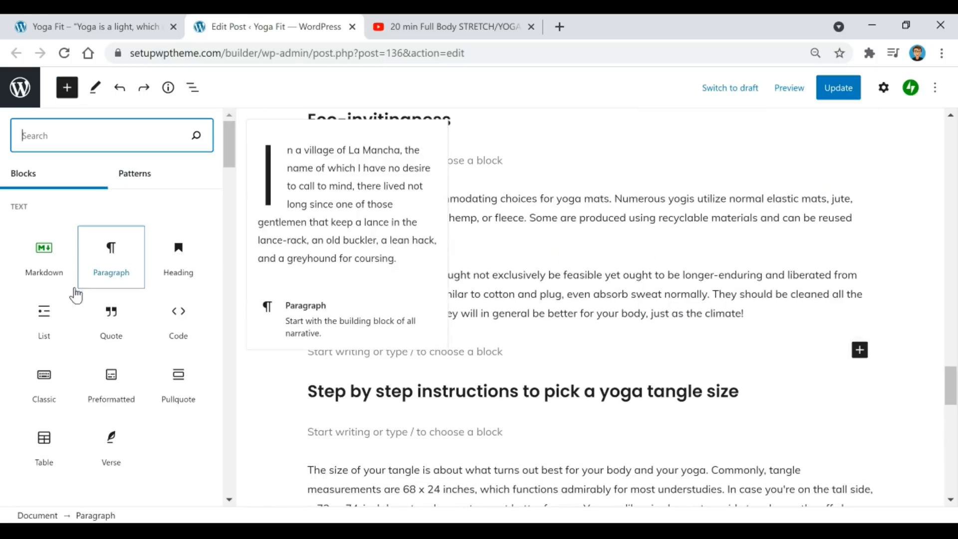
scroll(130, 339, down, 4)
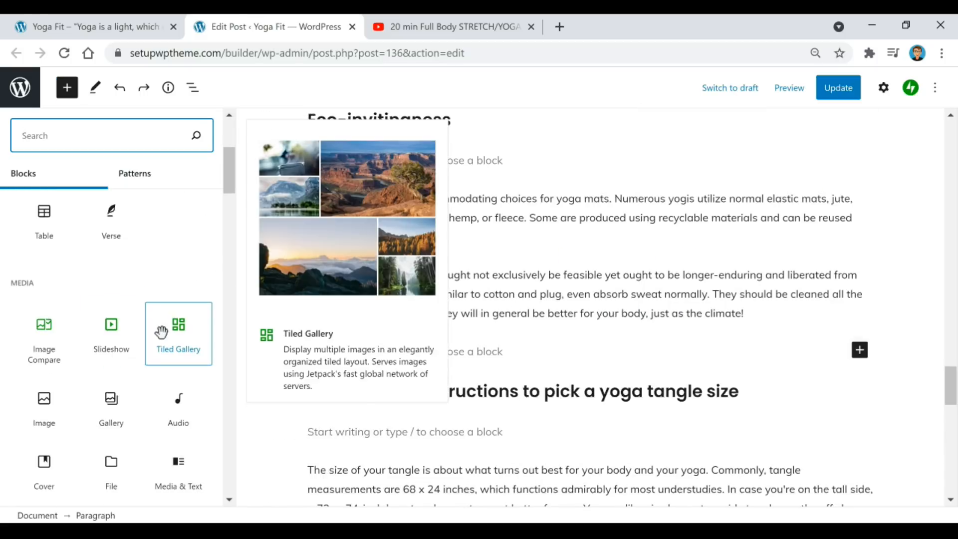
scroll(168, 329, down, 3)
scroll(160, 344, down, 5)
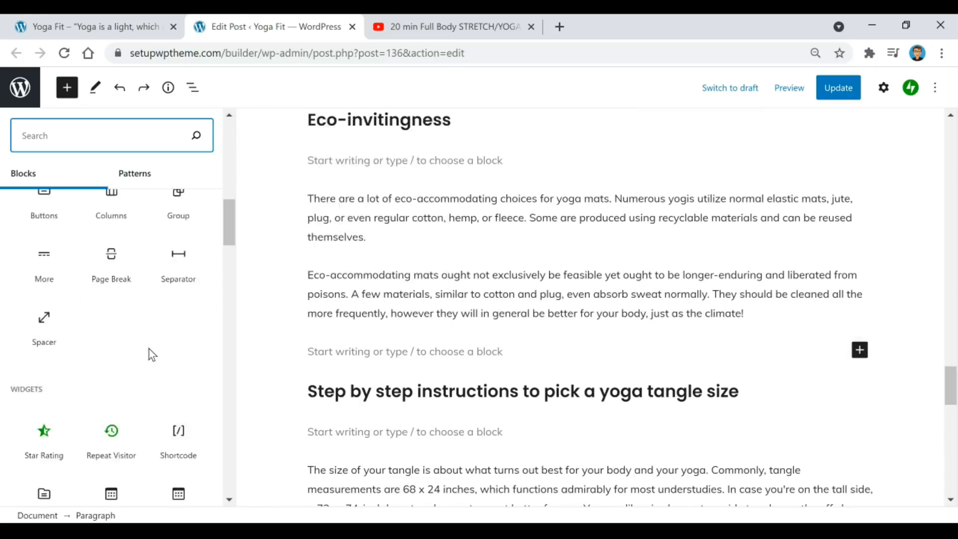
scroll(144, 357, down, 3)
scroll(133, 361, down, 3)
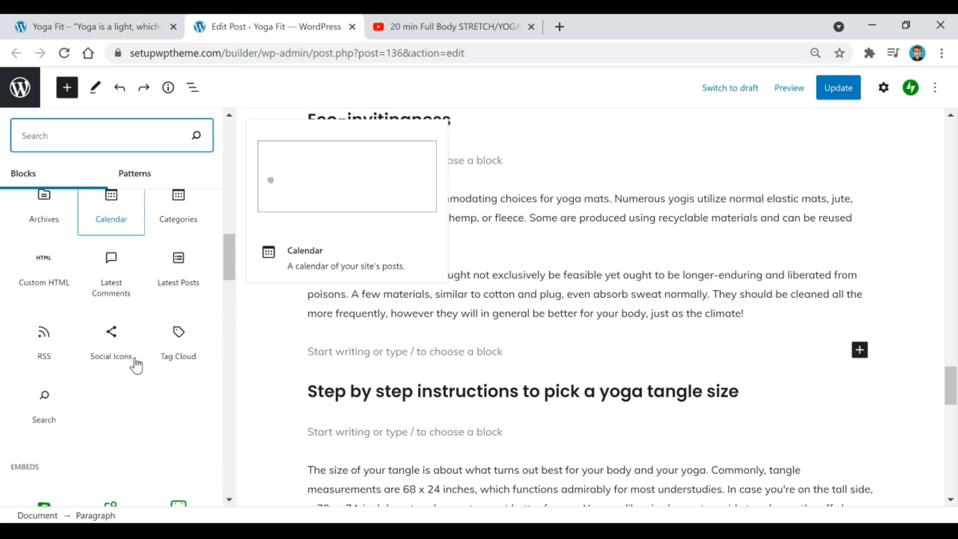
scroll(135, 362, down, 5)
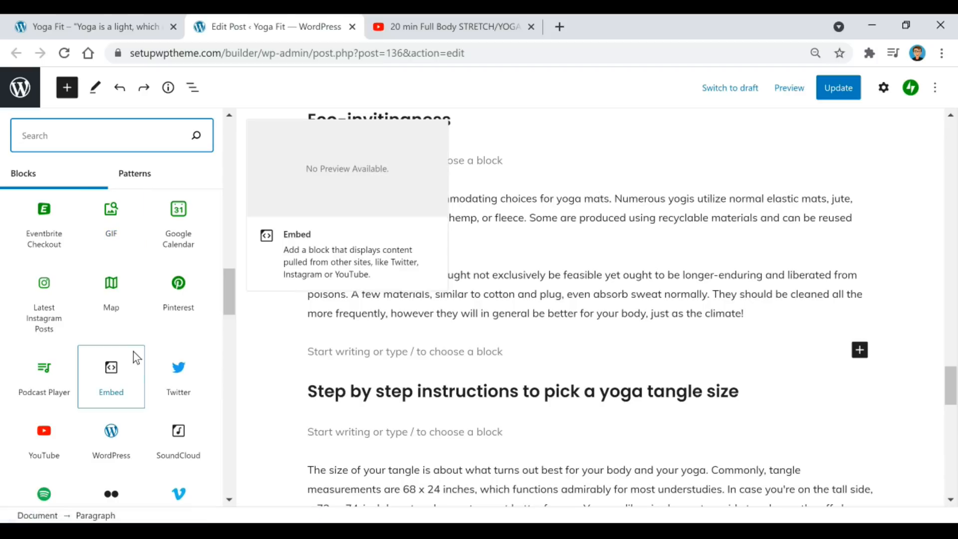
key(Escape)
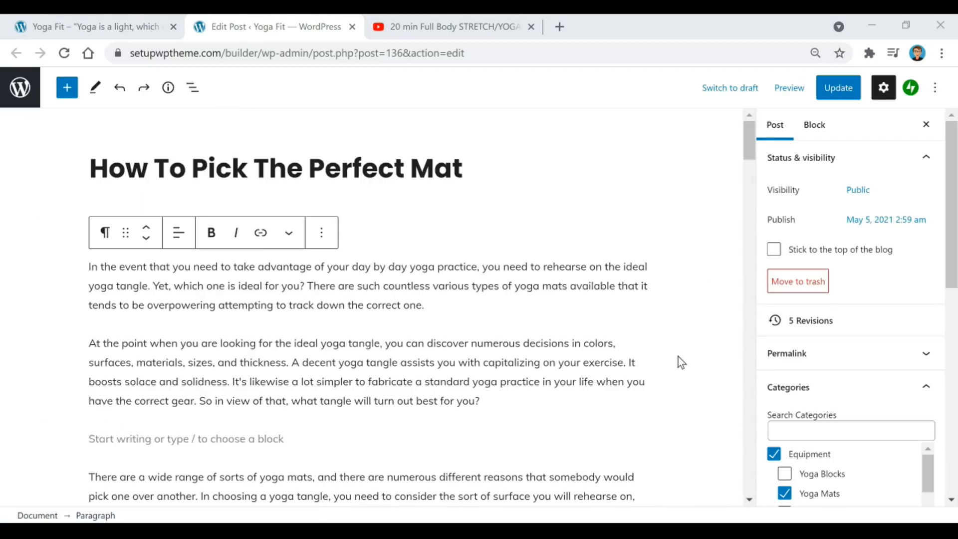
Switch to the live Yoga Fit site showing 'How To Pick The Perfect Mat' first.
scroll(827, 301, down, 2)
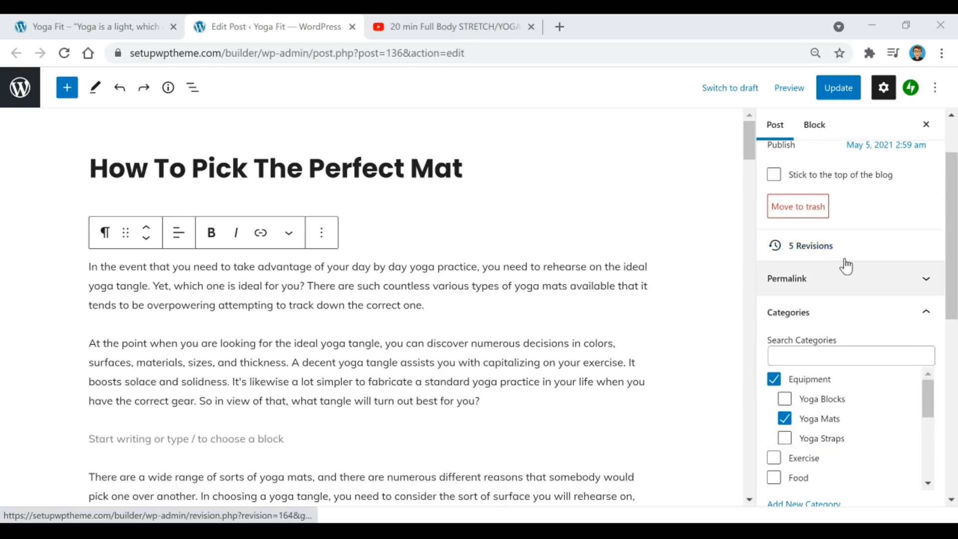
scroll(847, 263, down, 4)
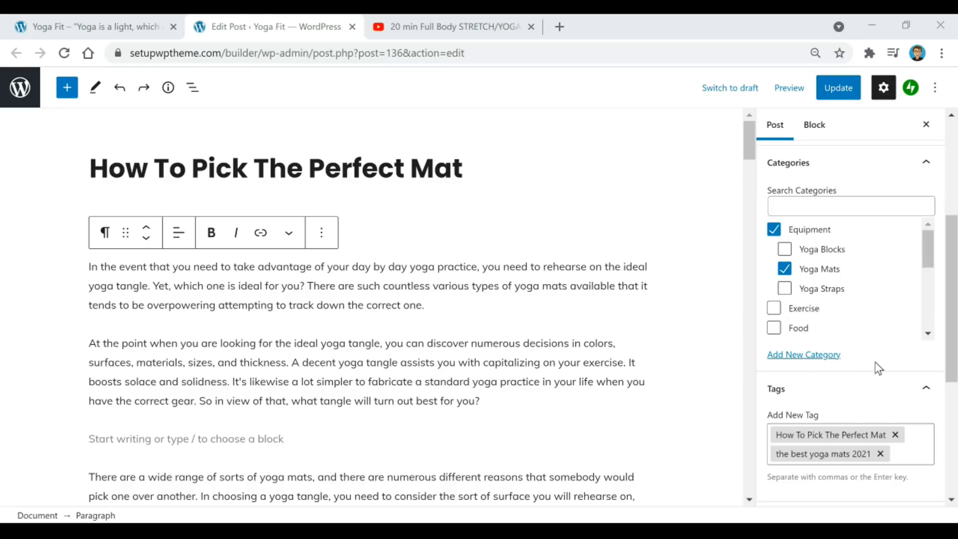
click(110, 25)
scroll(474, 260, up, 10)
scroll(474, 260, up, 3)
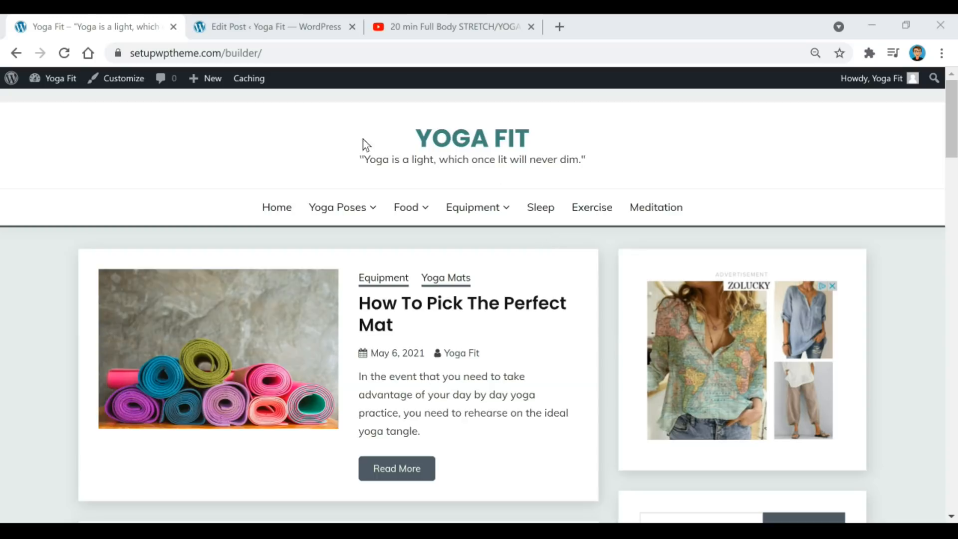
Go from the Yoga Fit admin bar to the Dashboard, then to Posts > Categories.
mouse_move(54, 86)
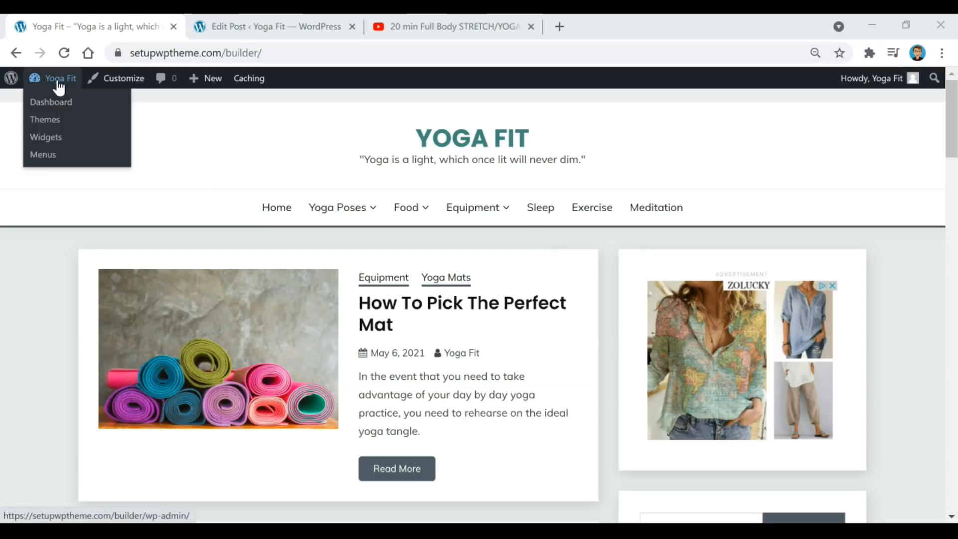
click(56, 103)
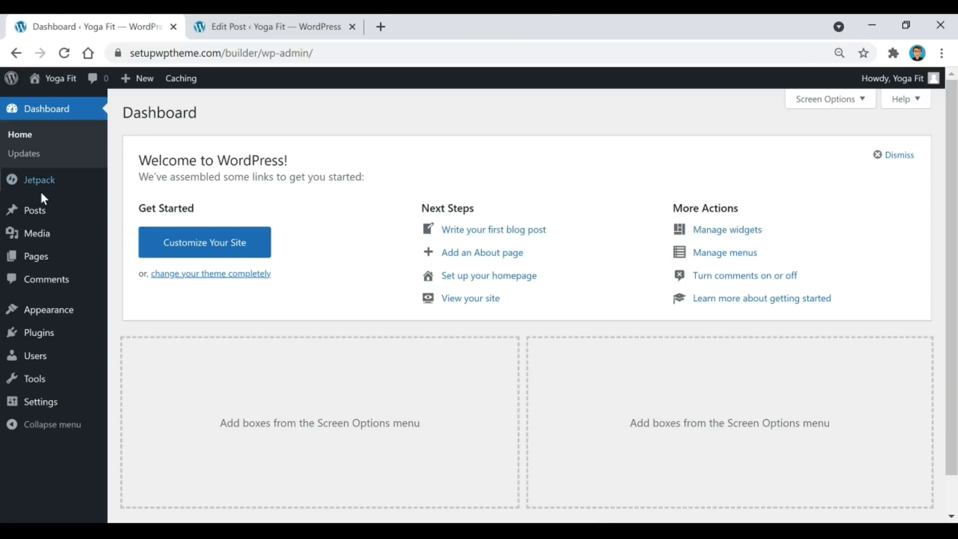
mouse_move(34, 215)
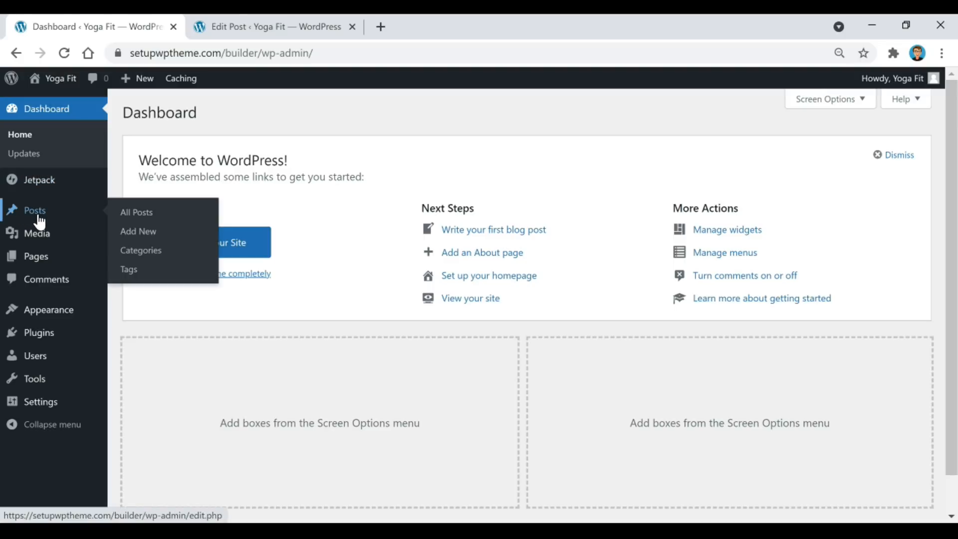
click(149, 259)
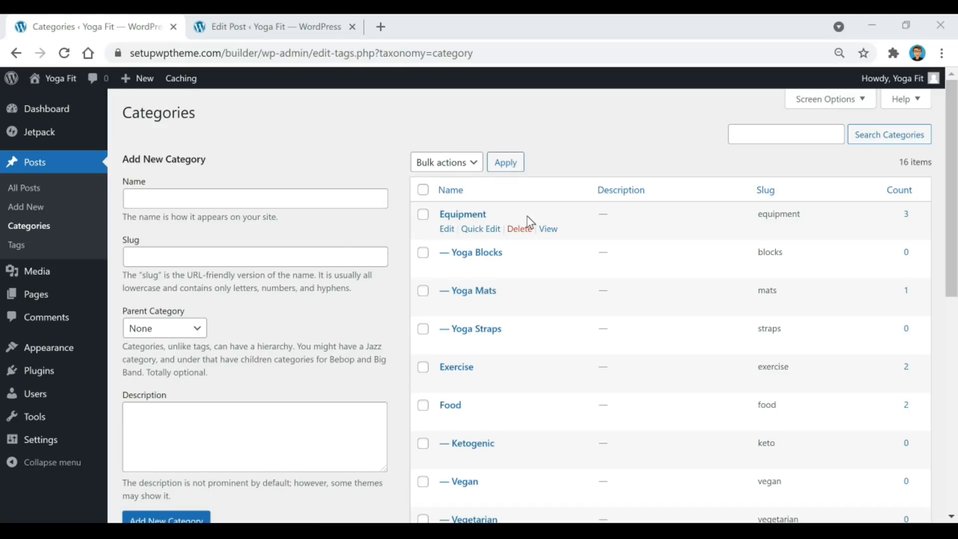
Scroll through the Categories list to review the 16 categories and subcategories.
scroll(527, 215, down, 2)
scroll(533, 282, down, 2)
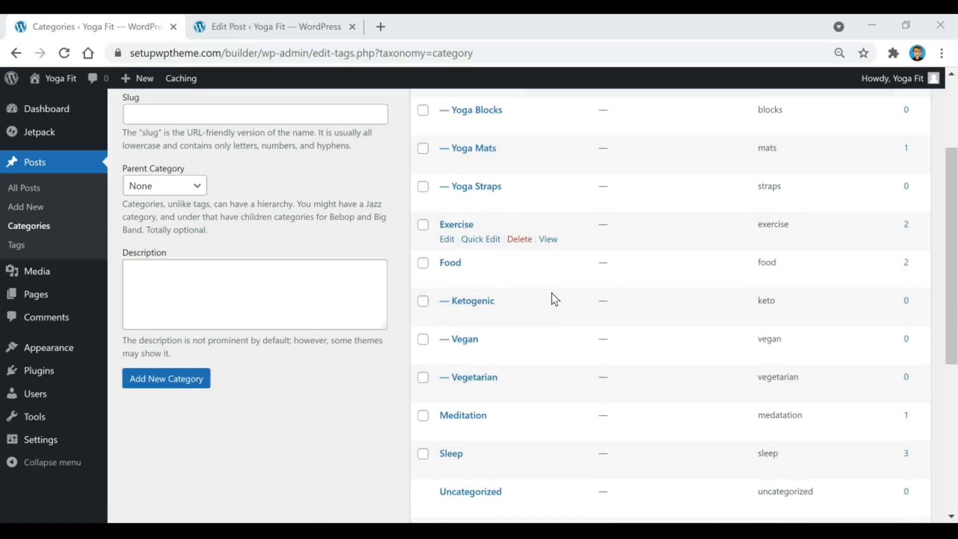
scroll(550, 276, down, 4)
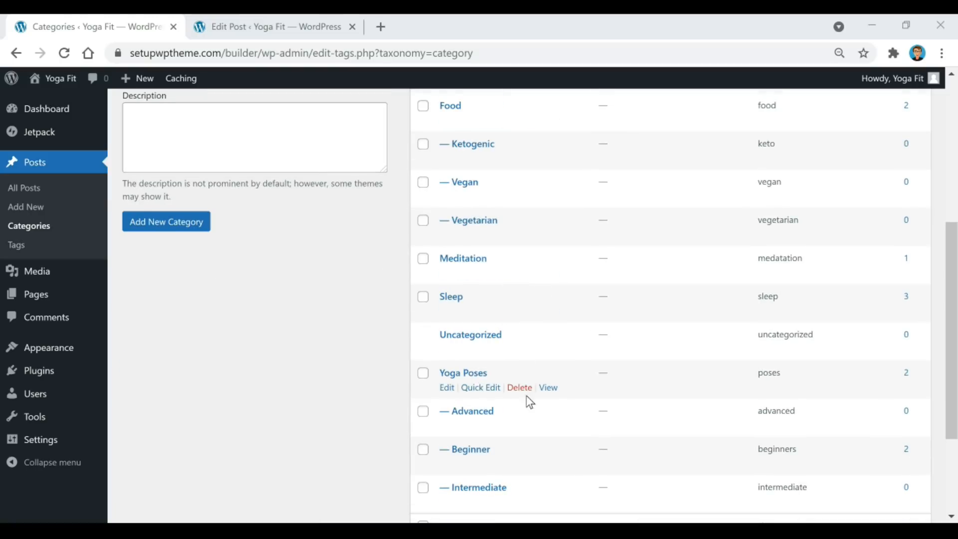
scroll(542, 389, up, 3)
scroll(544, 394, up, 3)
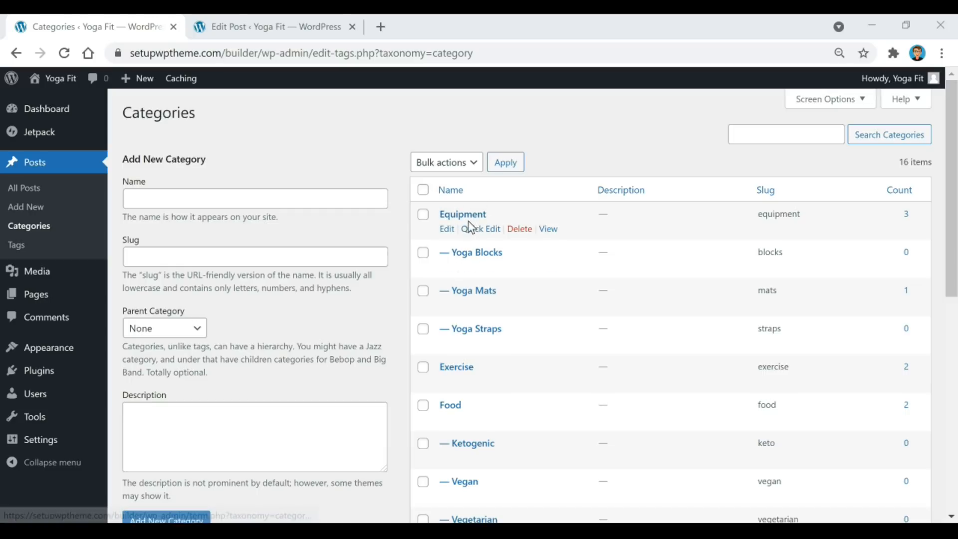
scroll(472, 269, down, 1)
scroll(471, 279, down, 1)
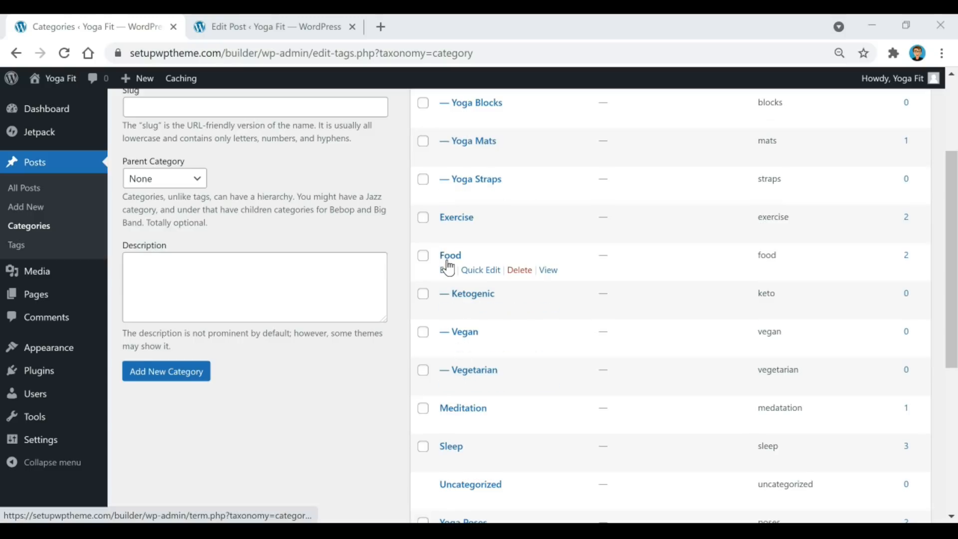
scroll(61, 78, up, 1)
scroll(61, 77, up, 2)
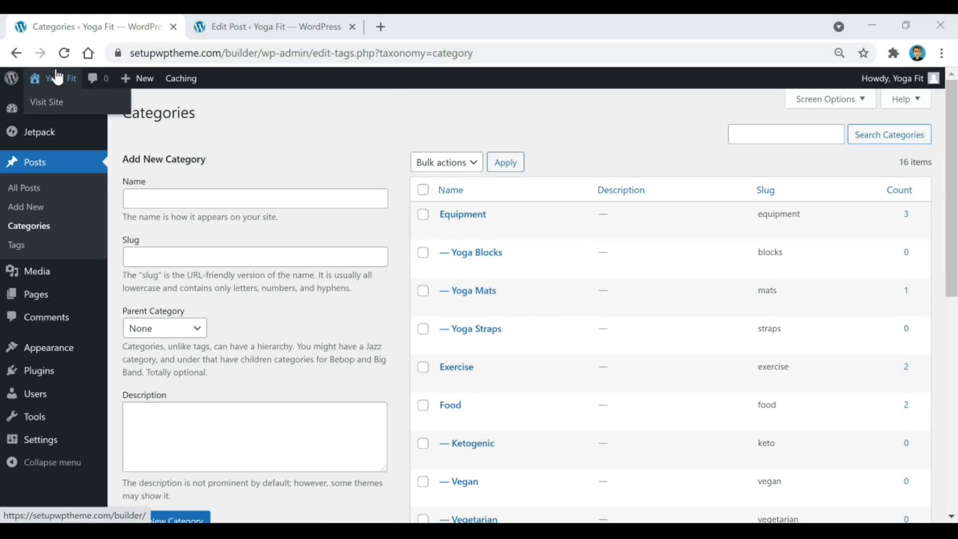
Open the live site in a new tab, compare its menu dropdowns, then return to add a category.
right_click(57, 69)
click(114, 89)
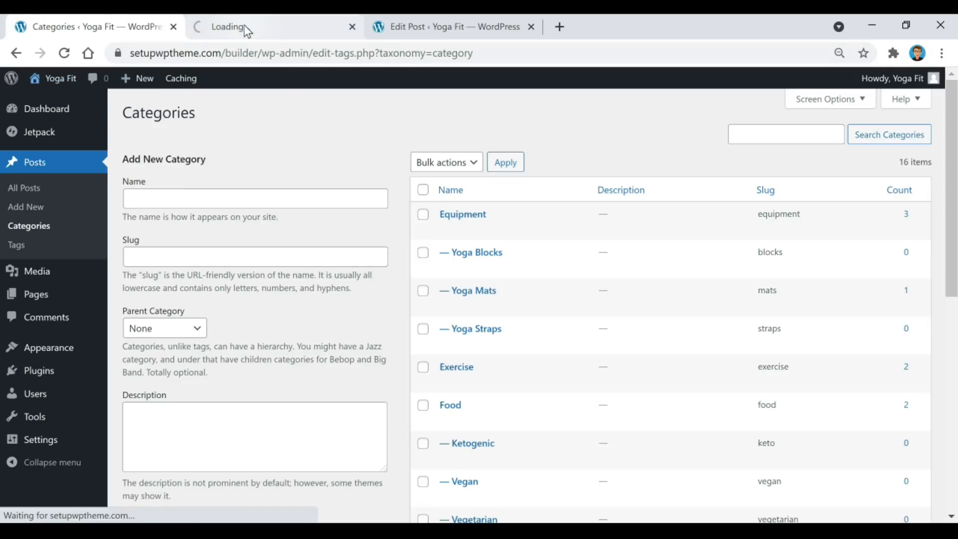
click(244, 26)
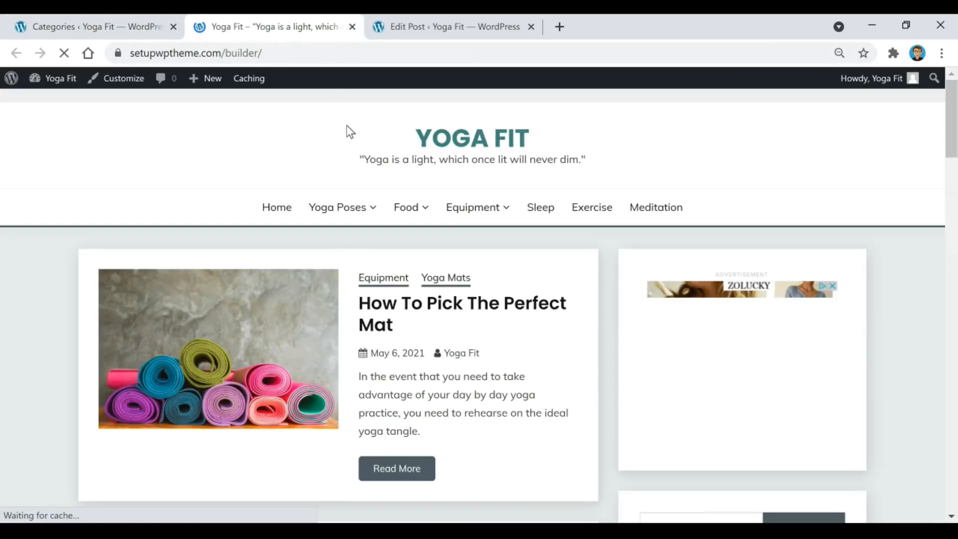
mouse_move(349, 207)
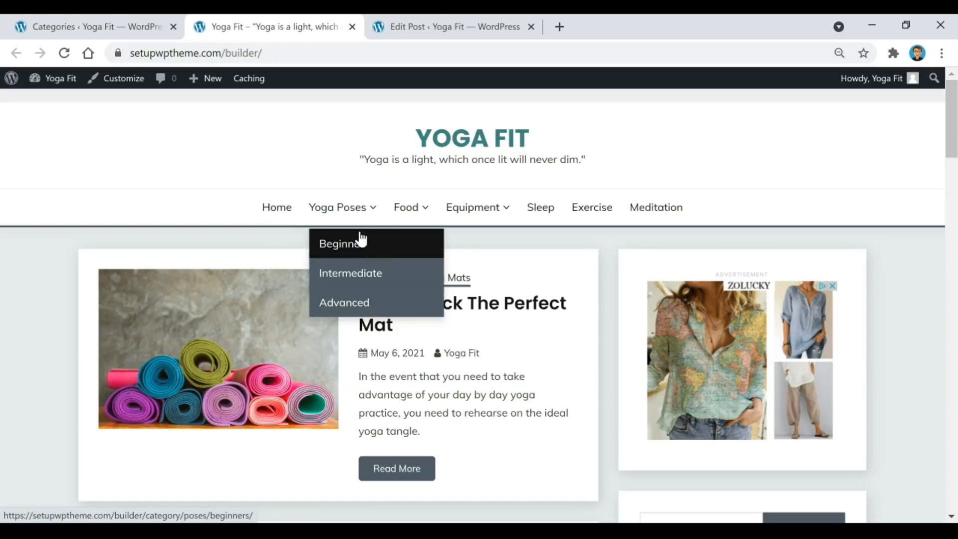
mouse_move(408, 211)
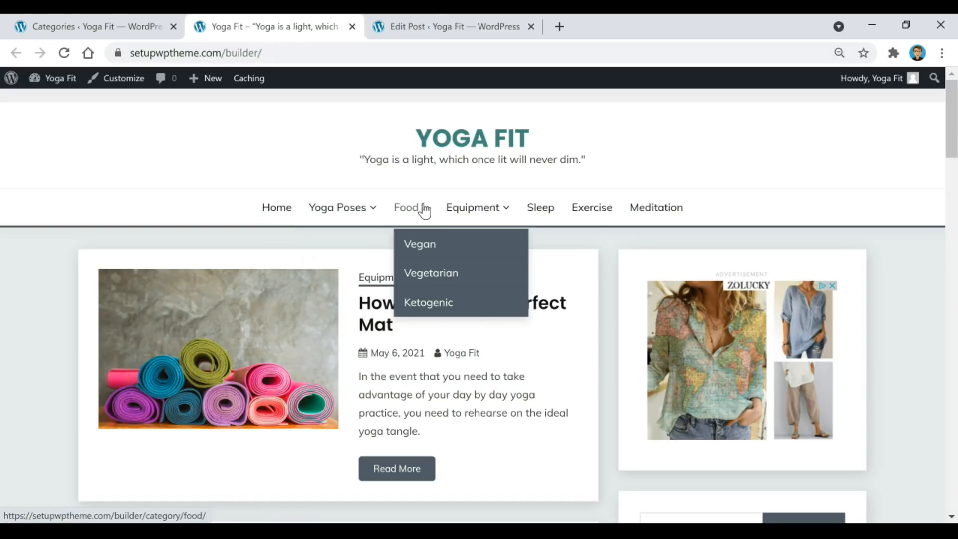
mouse_move(480, 214)
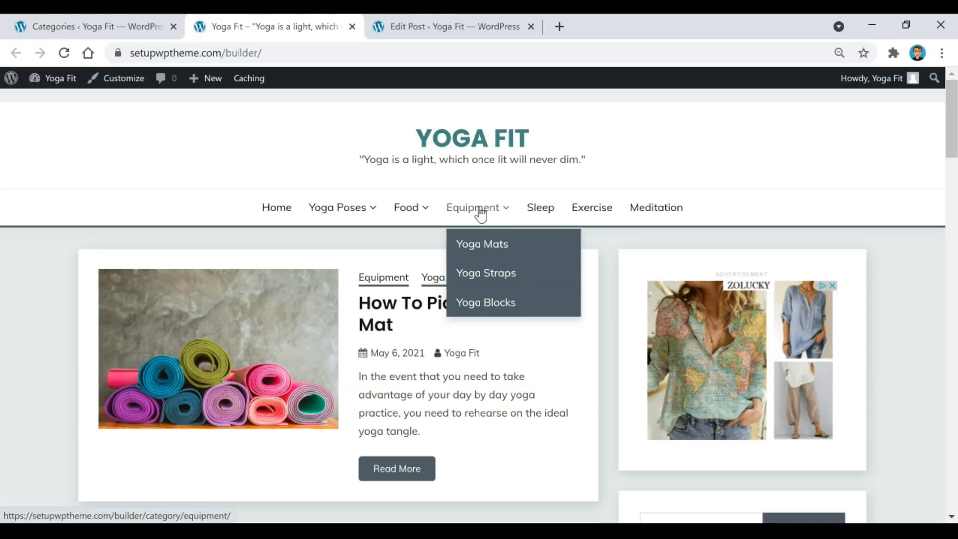
click(124, 24)
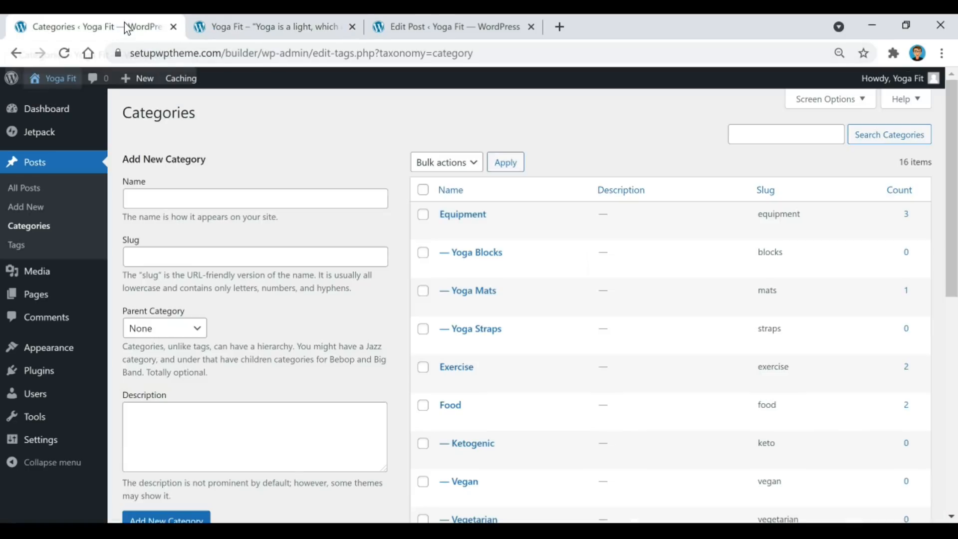
click(375, 198)
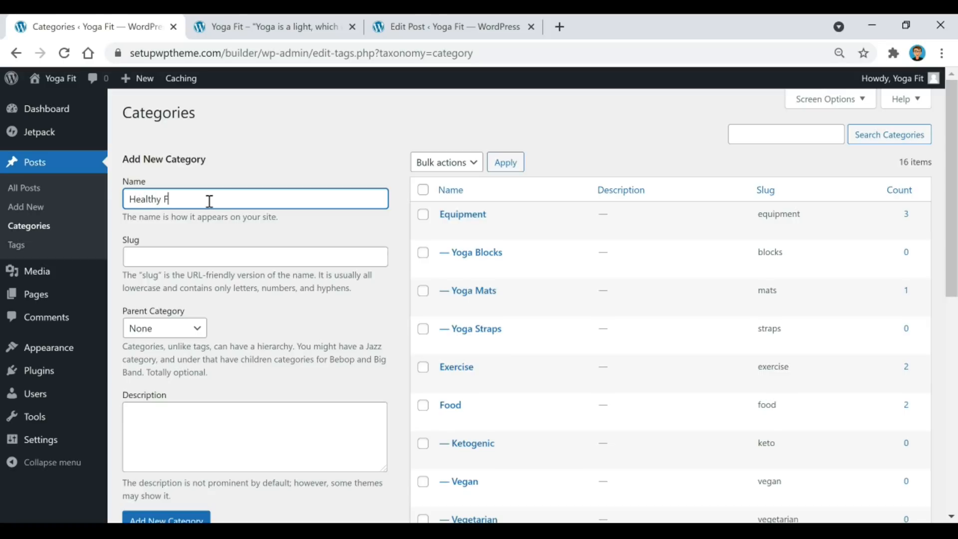
Add a new category named 'Healthy Food'.
scroll(246, 212, down, 1)
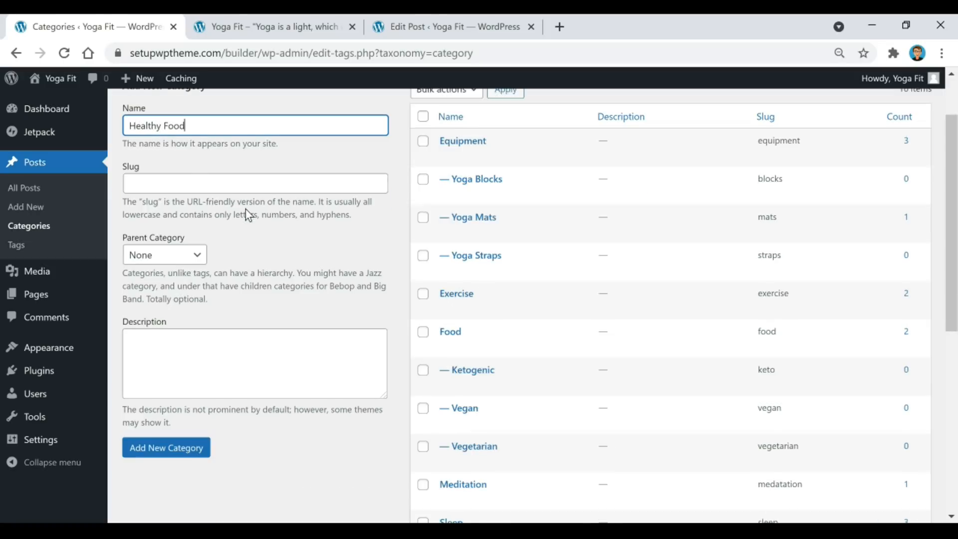
click(200, 447)
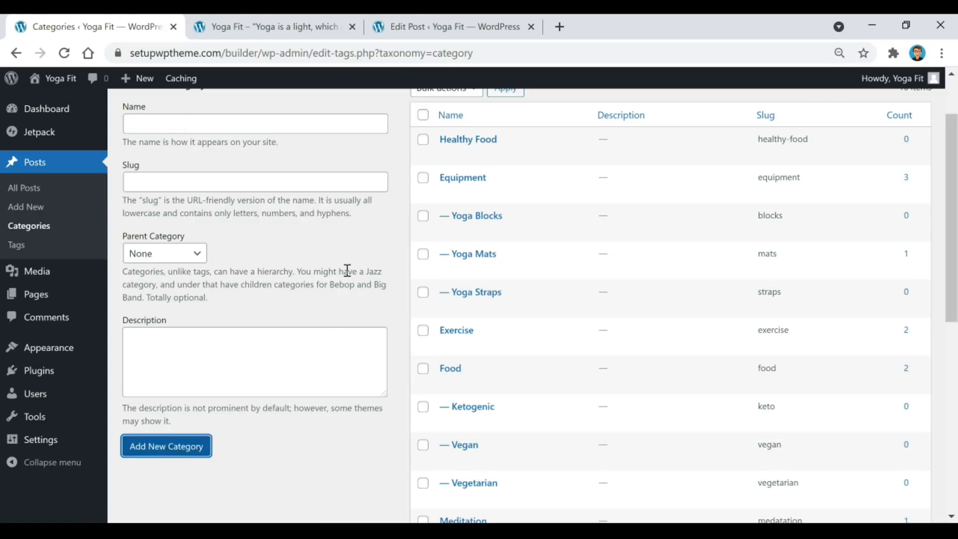
scroll(348, 270, up, 1)
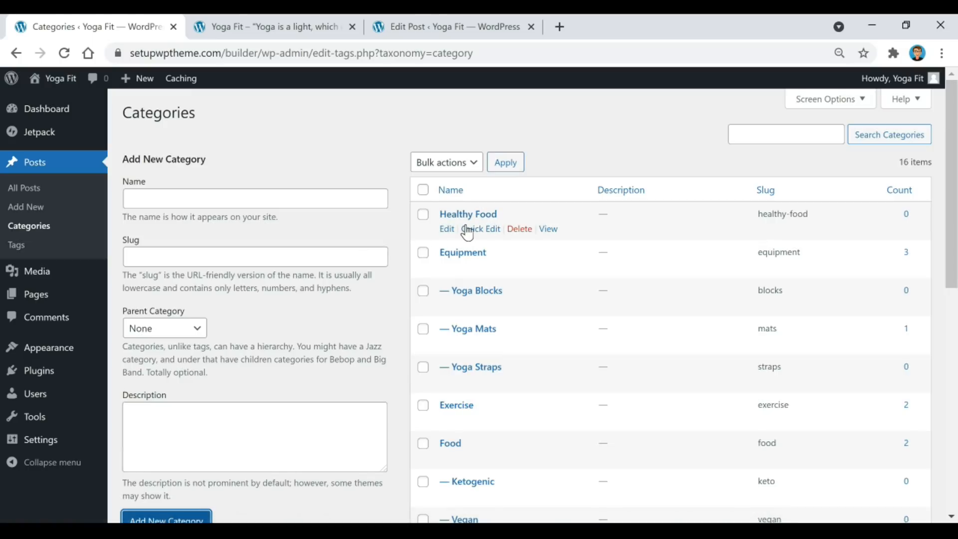
Add 'Chicken' as a subcategory of Healthy Food.
click(265, 199)
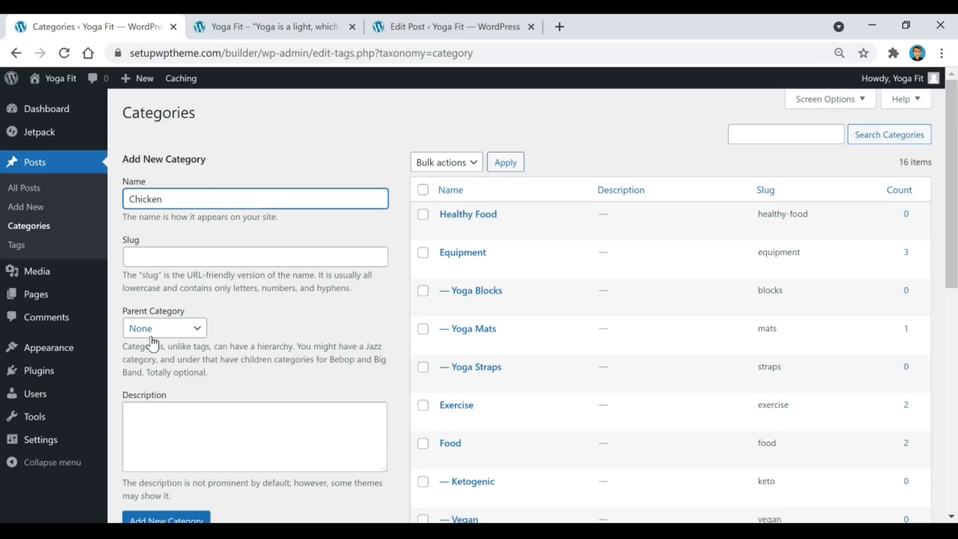
click(180, 334)
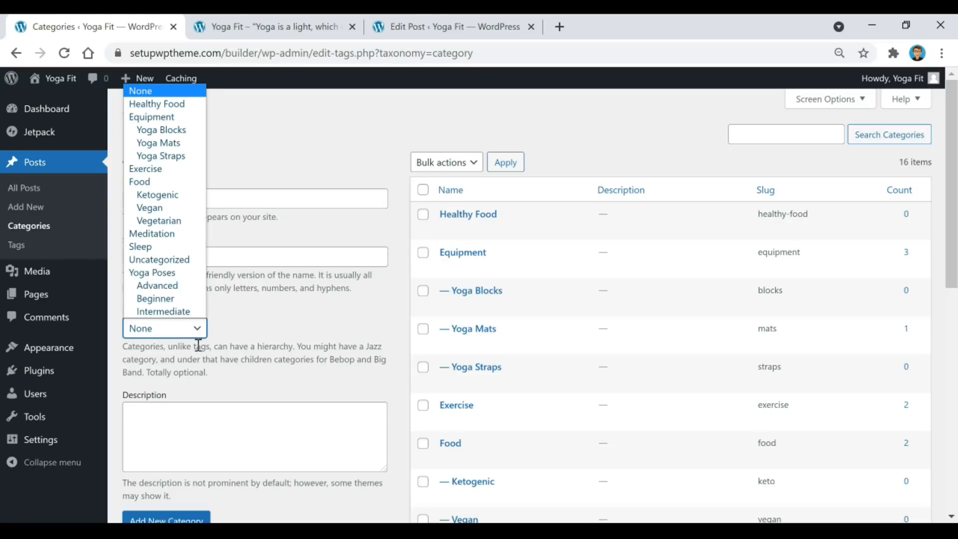
click(178, 104)
scroll(318, 213, down, 2)
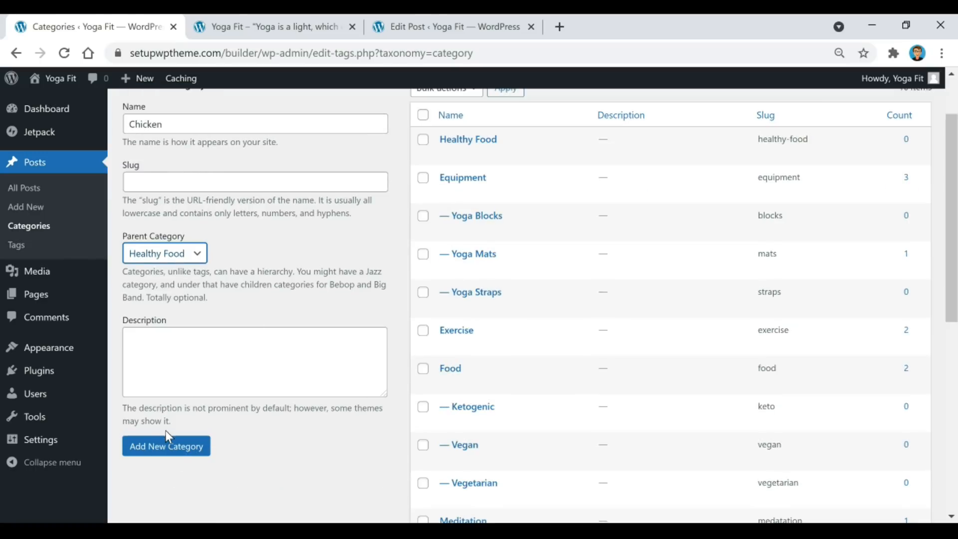
click(174, 448)
scroll(344, 439, up, 2)
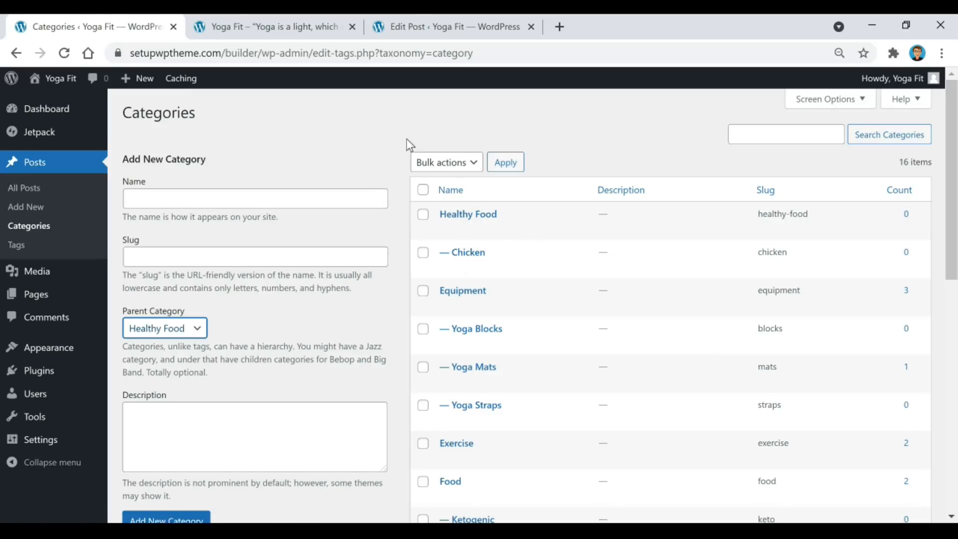
Bulk-delete the Healthy Food and Chicken categories.
click(423, 216)
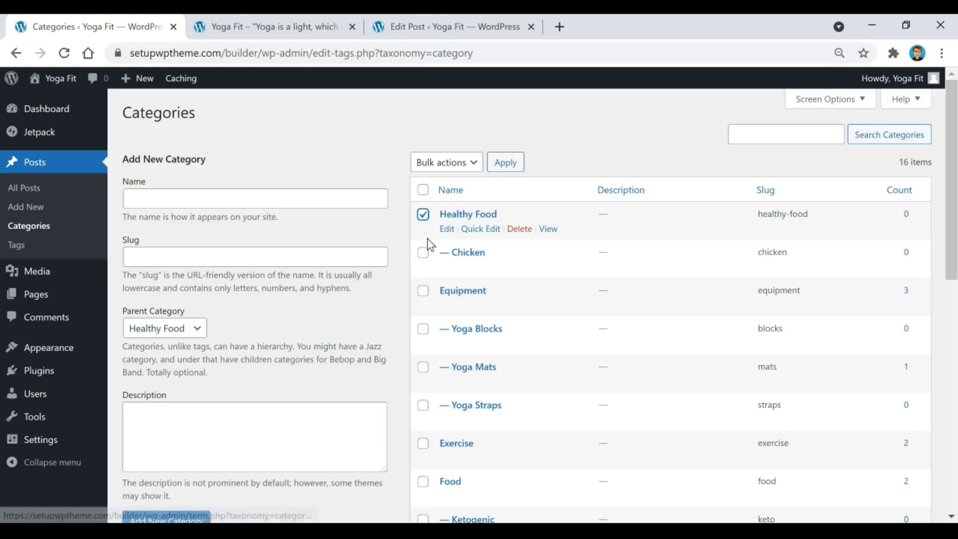
click(424, 253)
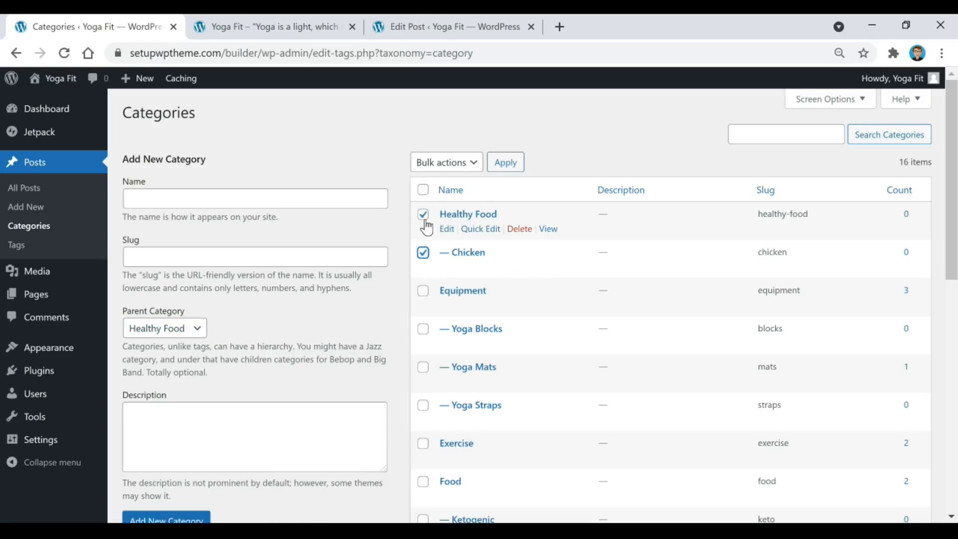
click(454, 165)
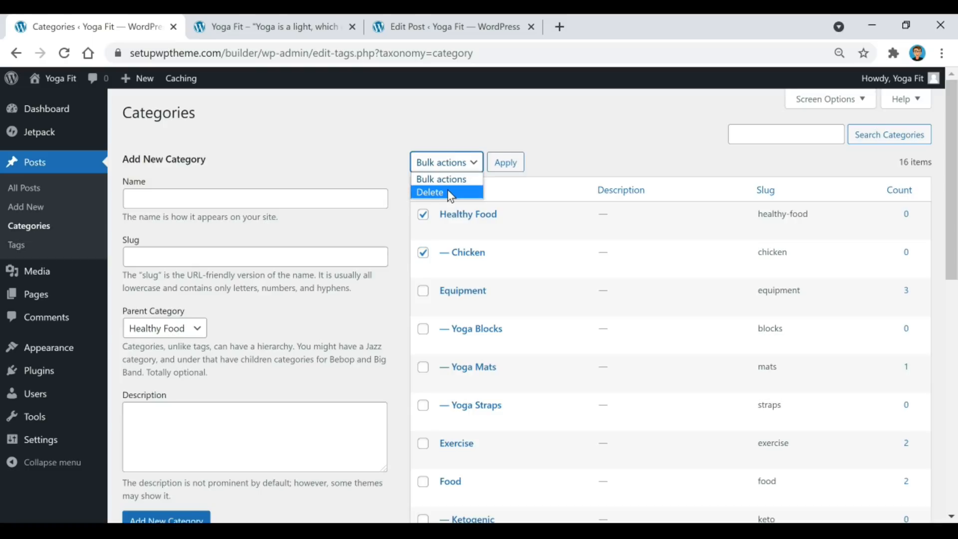
click(459, 193)
click(512, 169)
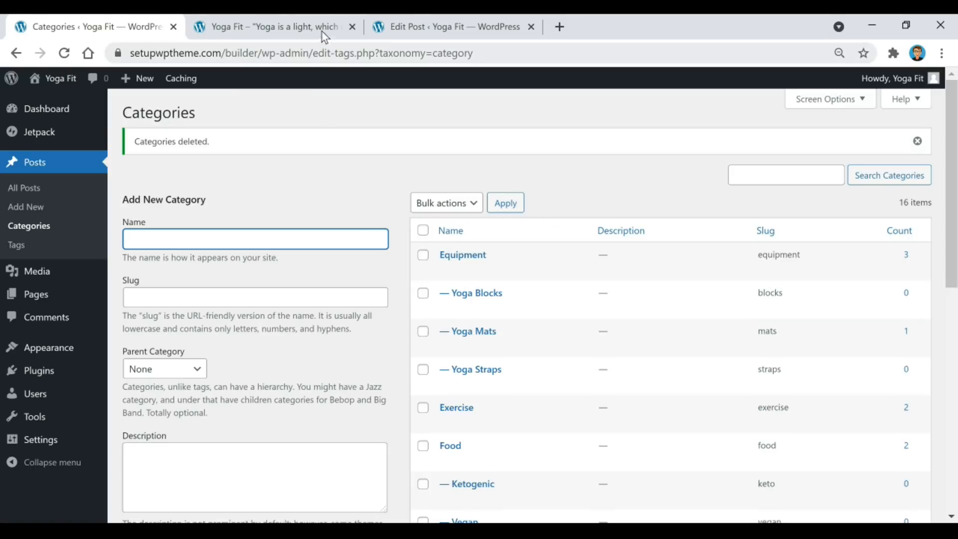
Glance at the live homepage, then go to the Appearance > Menus editor.
click(304, 25)
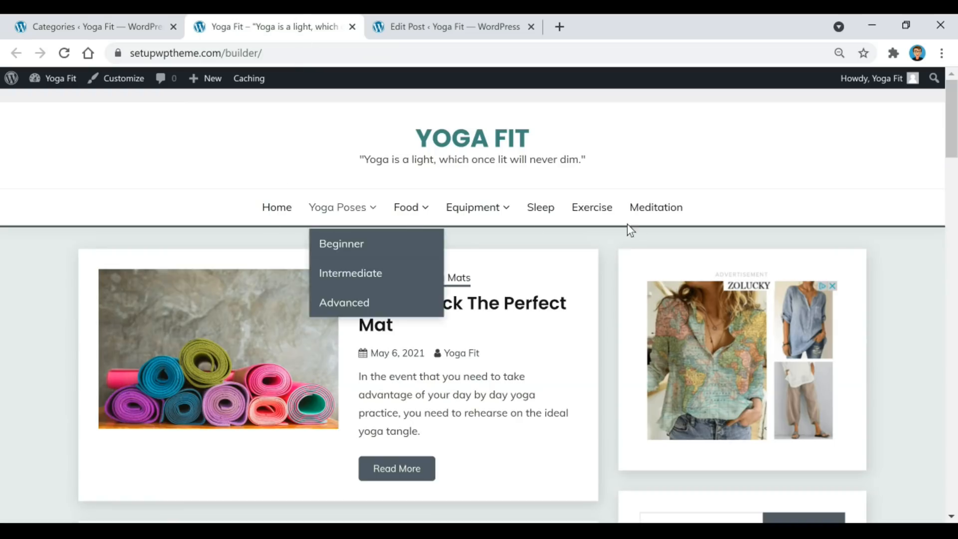
click(120, 27)
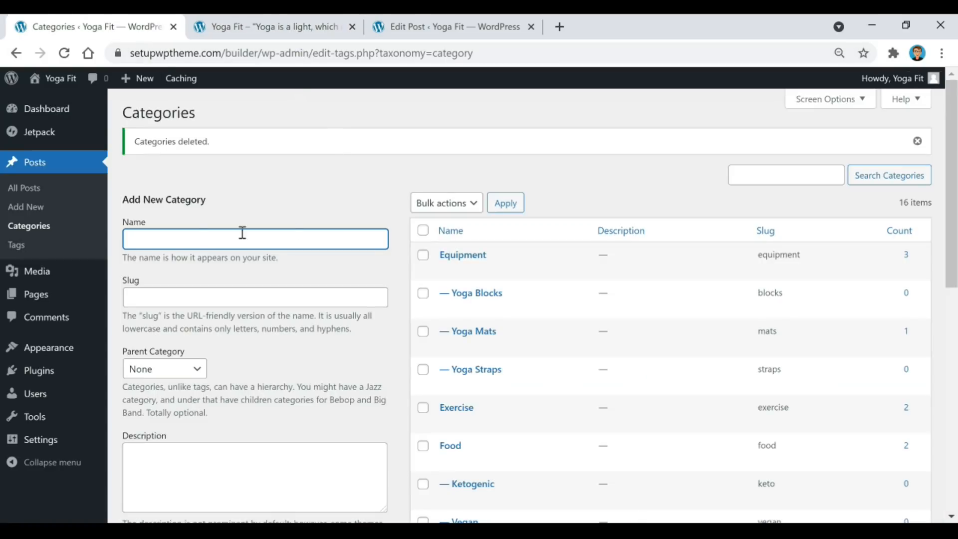
mouse_move(42, 359)
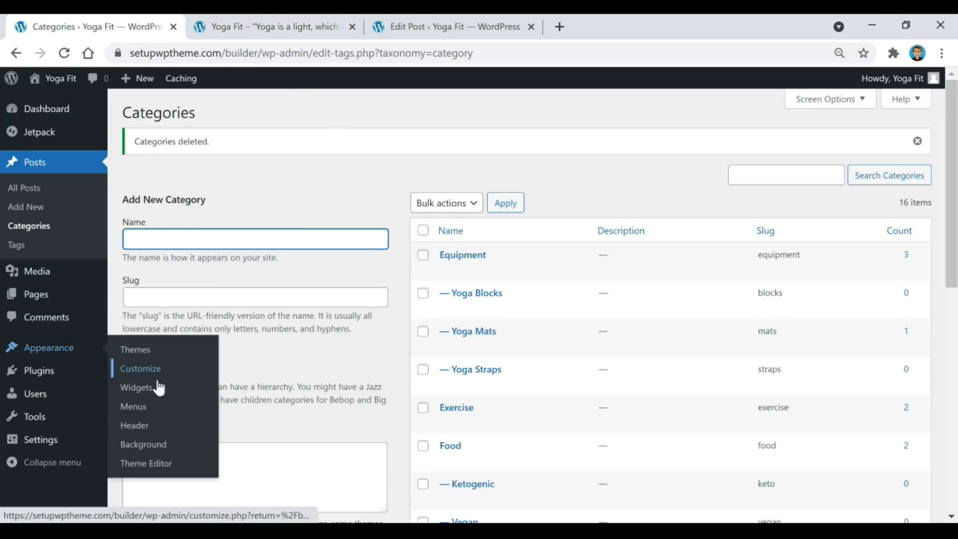
click(129, 410)
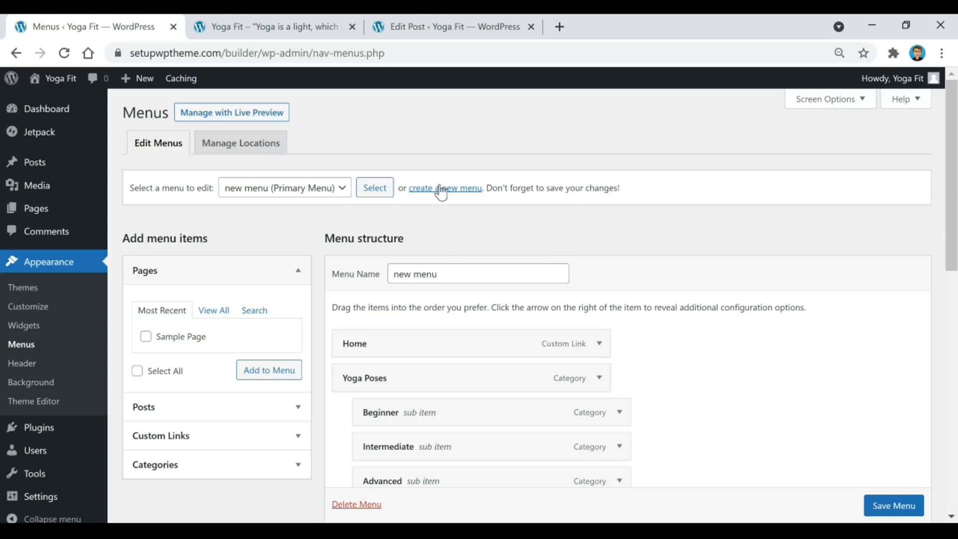
Create a new menu named 'menu 2'.
click(440, 188)
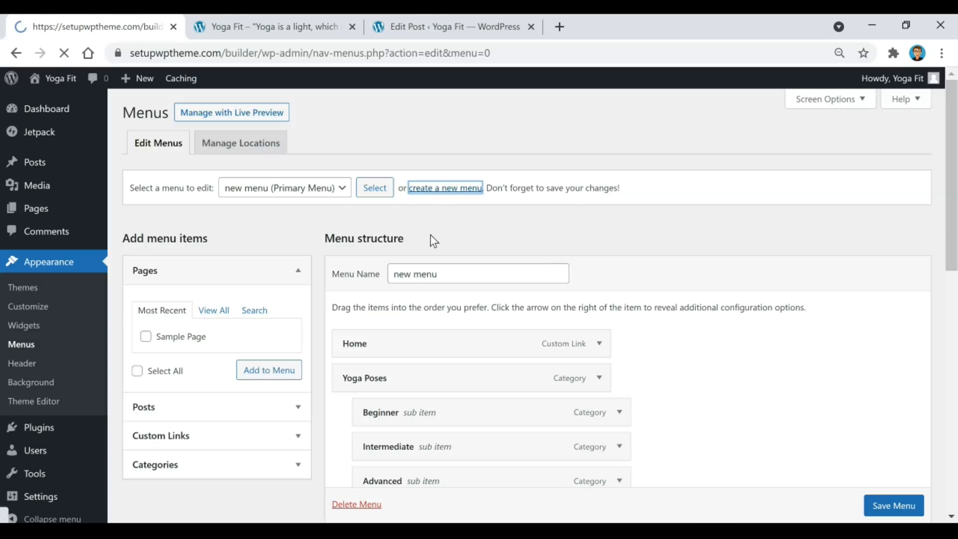
click(430, 270)
text(menu 2)
scroll(639, 234, down, 1)
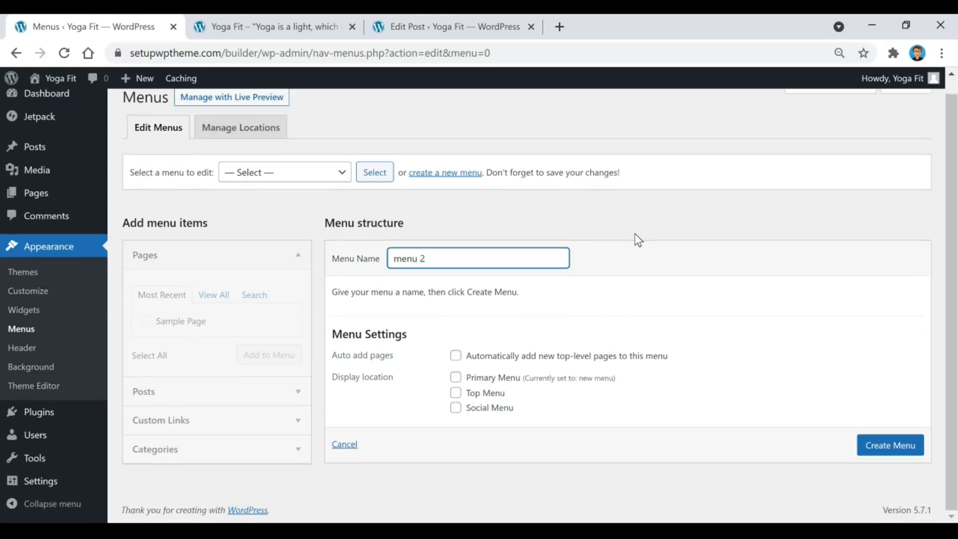
click(892, 446)
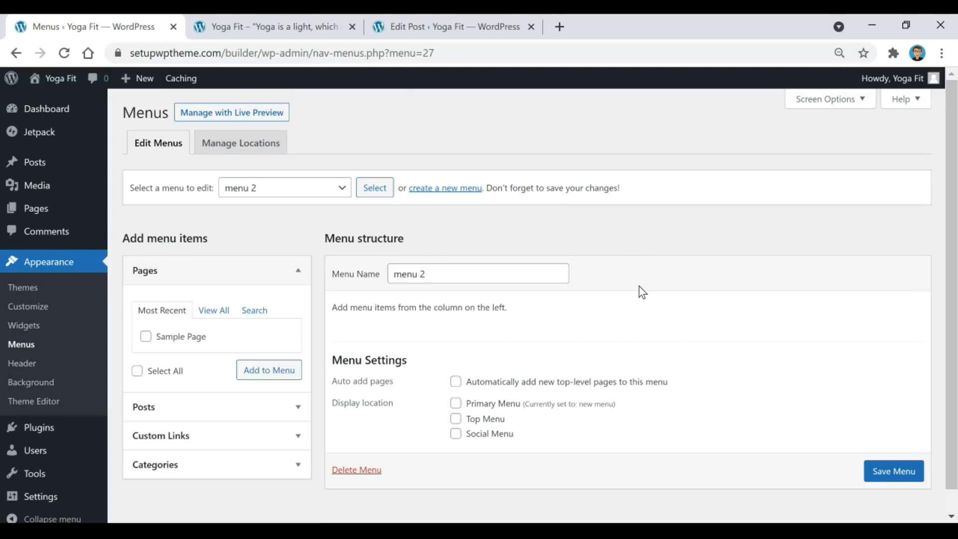
scroll(642, 292, down, 1)
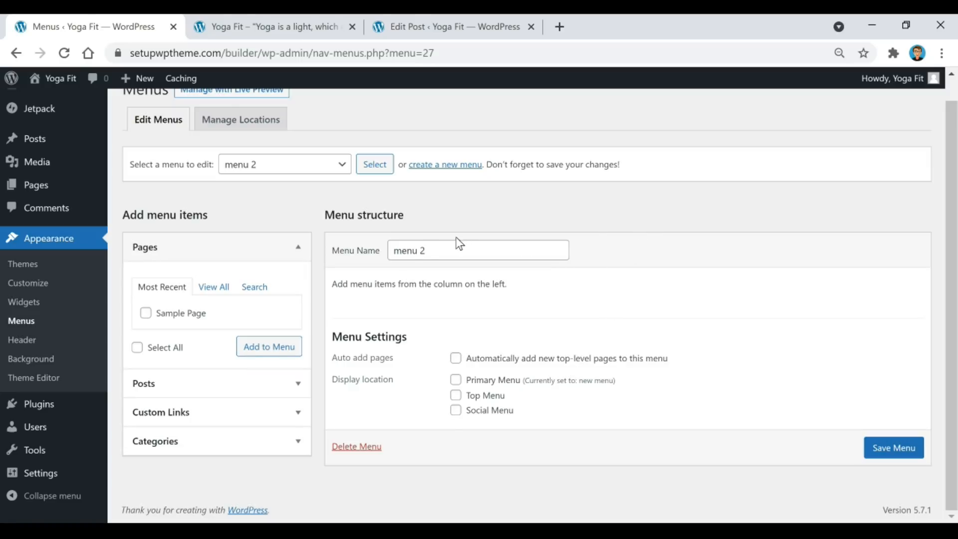
Add Sleep, Equipment, Yoga Mats, Yoga Poses, Beginner, Food, Exercise and Meditation categories to menu 2.
click(203, 441)
scroll(260, 359, down, 3)
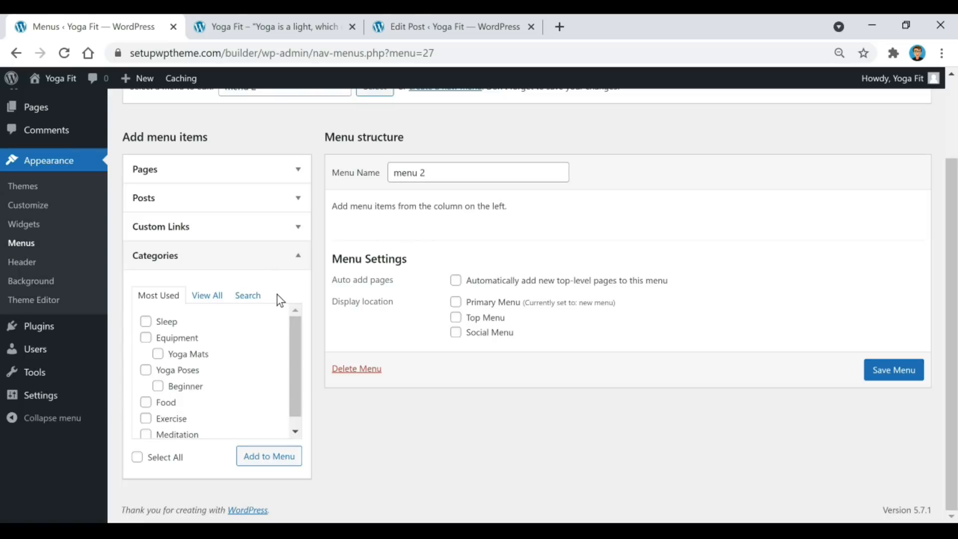
scroll(215, 353, down, 1)
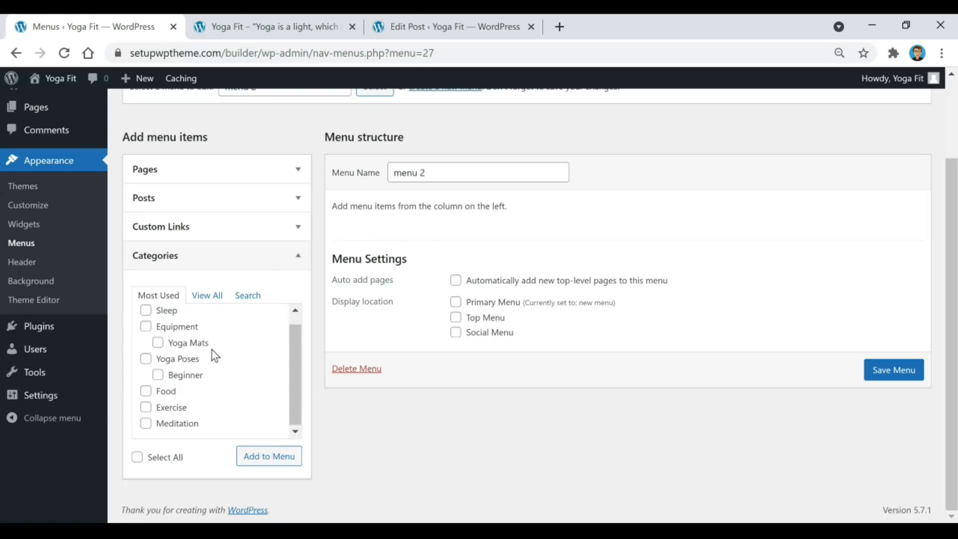
click(146, 310)
click(146, 327)
click(157, 342)
click(145, 358)
click(157, 375)
click(147, 391)
click(146, 407)
click(146, 422)
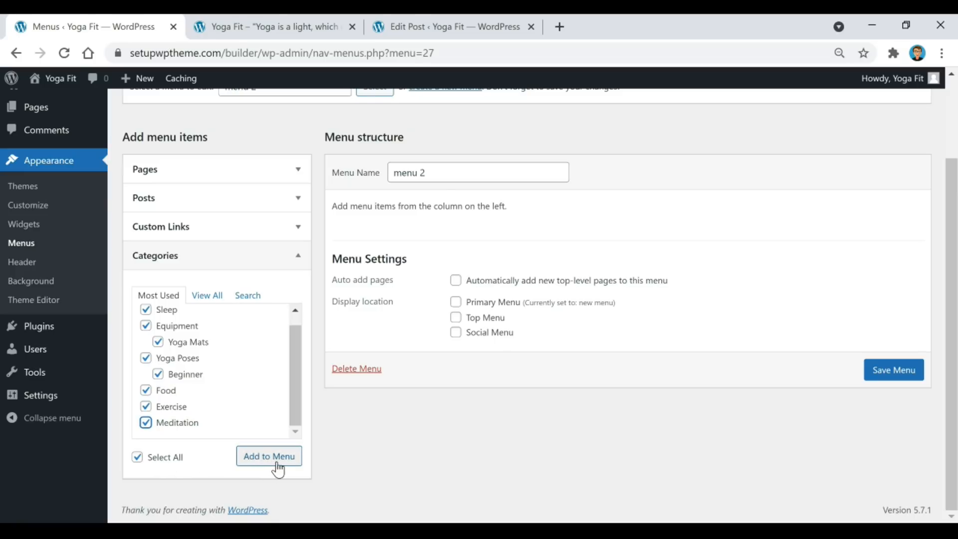
click(279, 468)
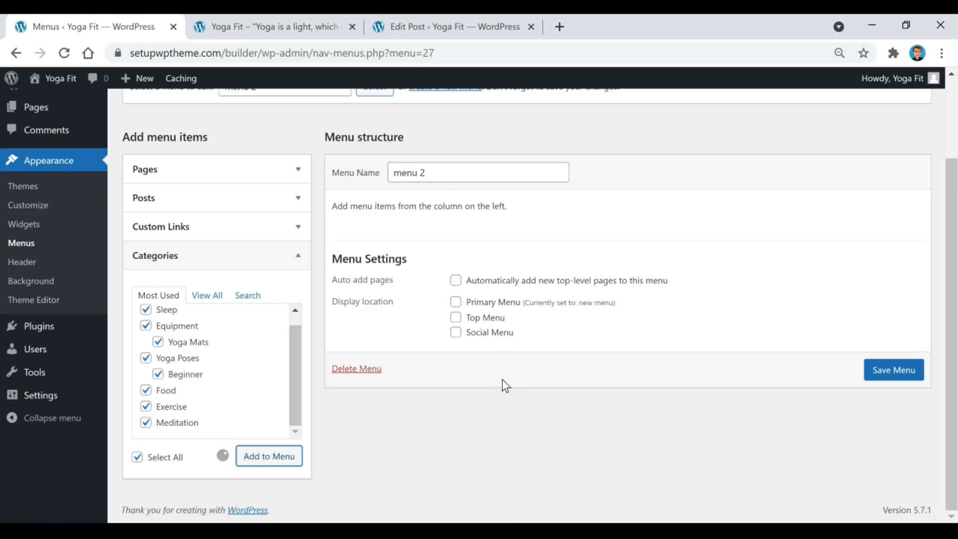
scroll(663, 272, down, 2)
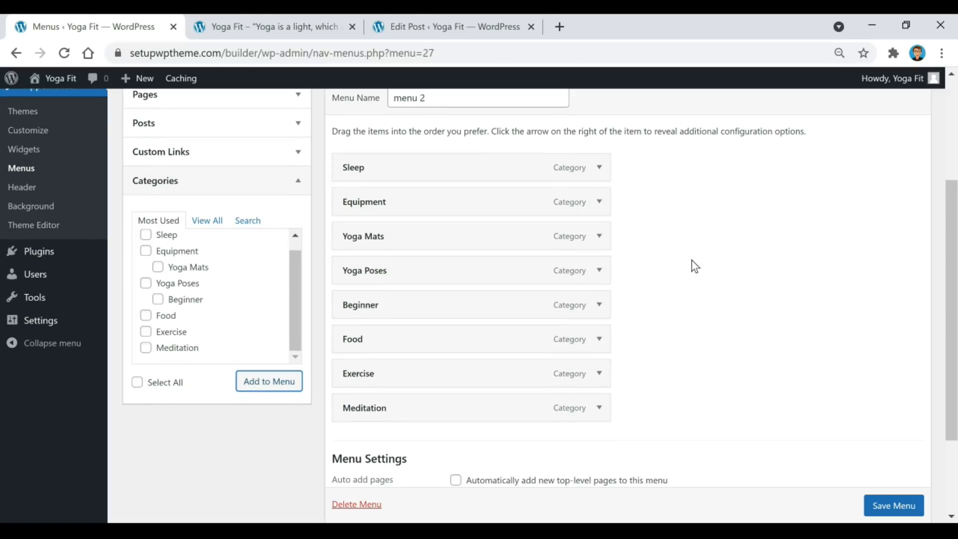
Move Equipment to the top of menu 2, with Yoga Poses right below it.
click(208, 222)
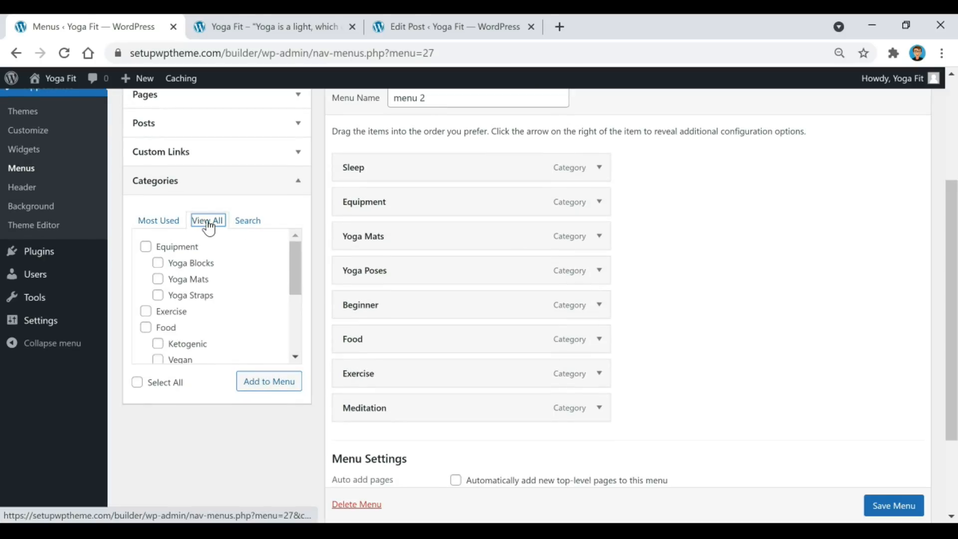
scroll(243, 304, down, 3)
scroll(241, 303, up, 3)
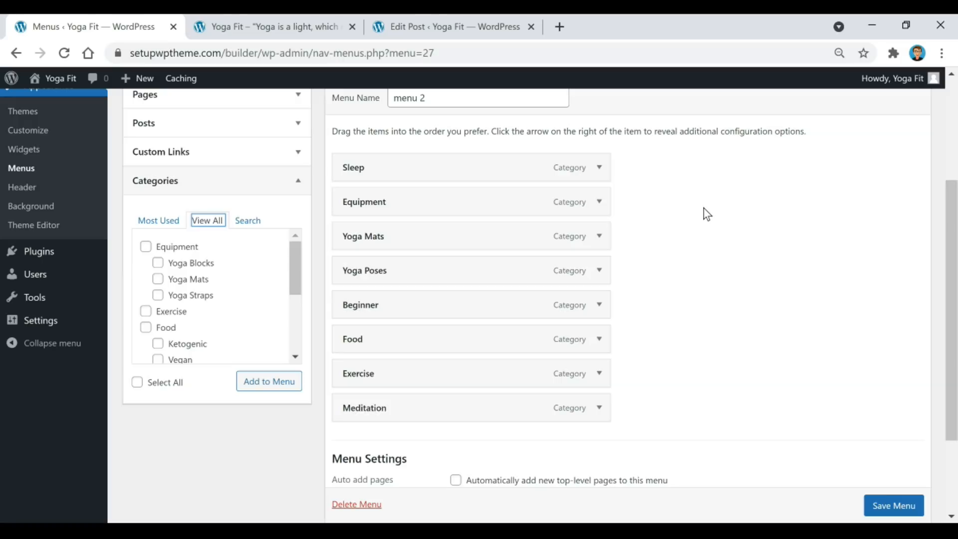
drag(385, 201, 383, 167)
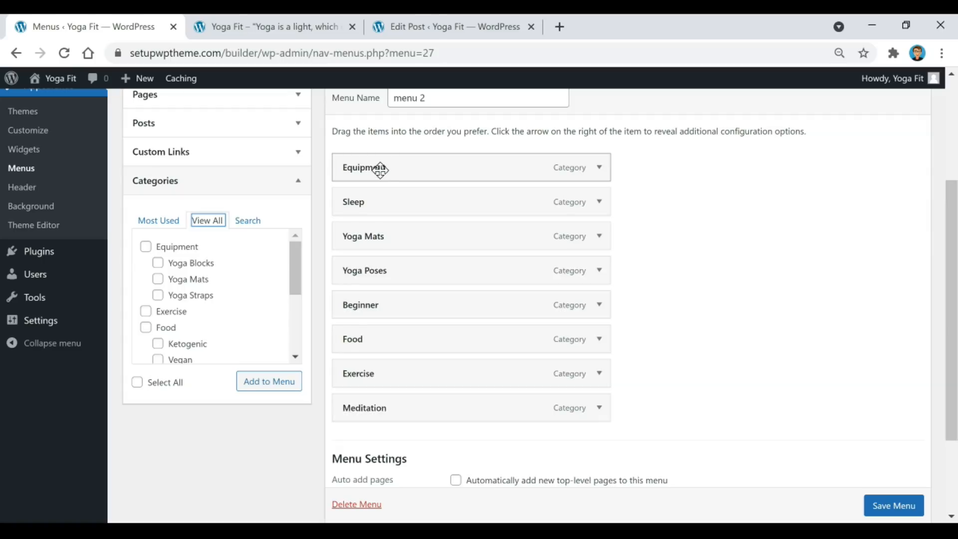
click(276, 28)
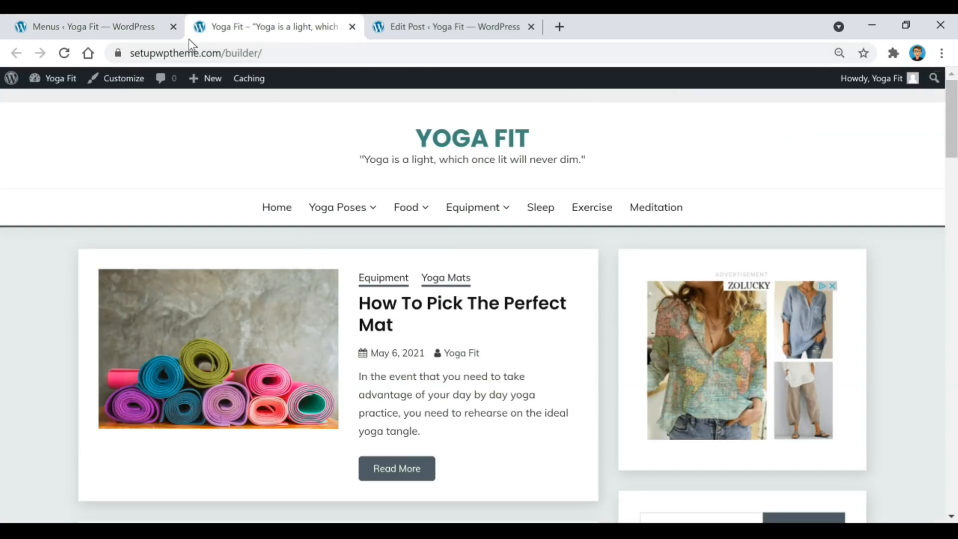
click(133, 26)
drag(421, 263, 408, 195)
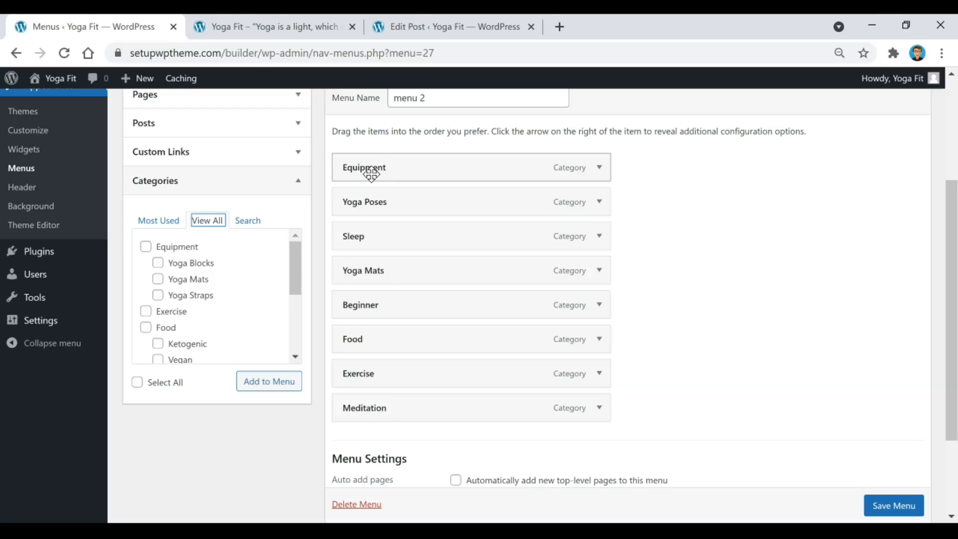
Add Yoga Blocks, Yoga Mats and Yoga Straps and nest them under Equipment.
click(158, 263)
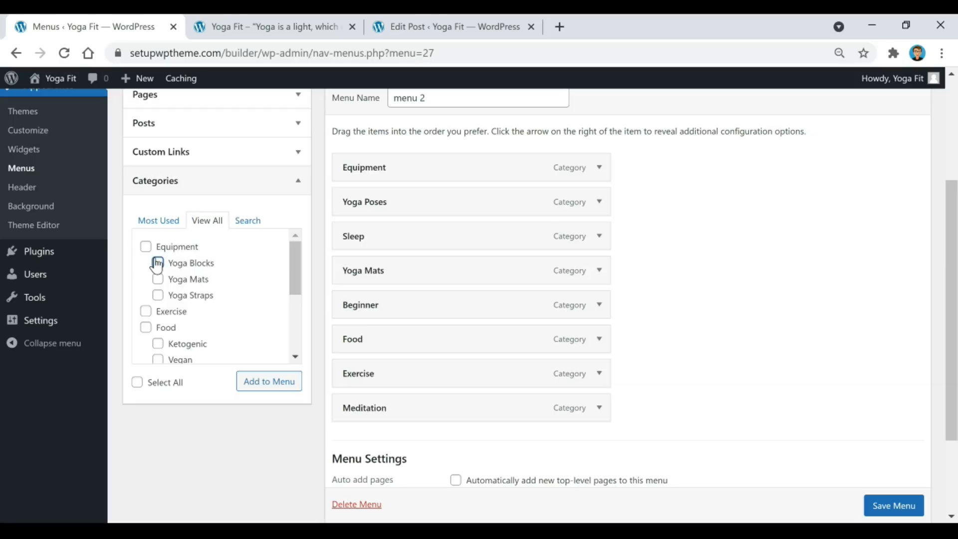
click(159, 280)
click(158, 296)
click(274, 383)
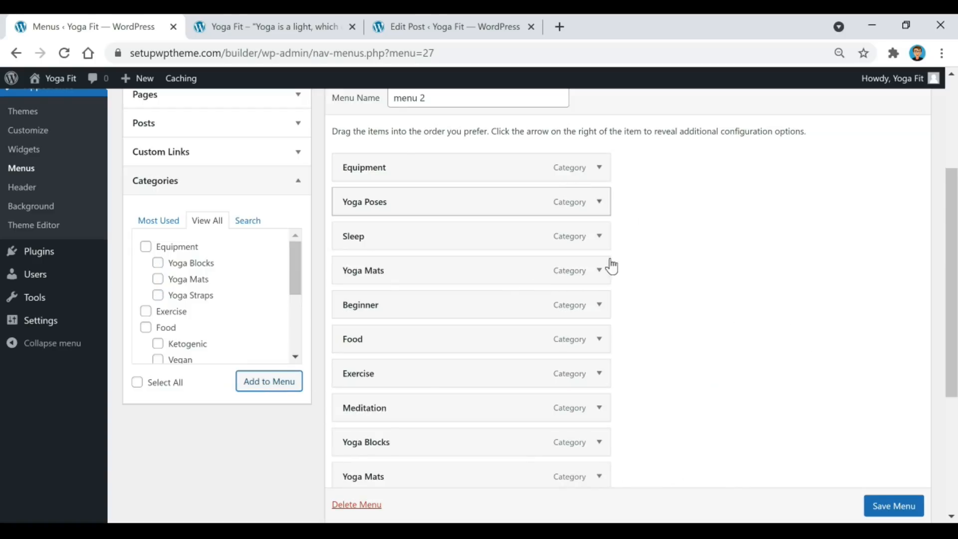
drag(399, 447, 424, 209)
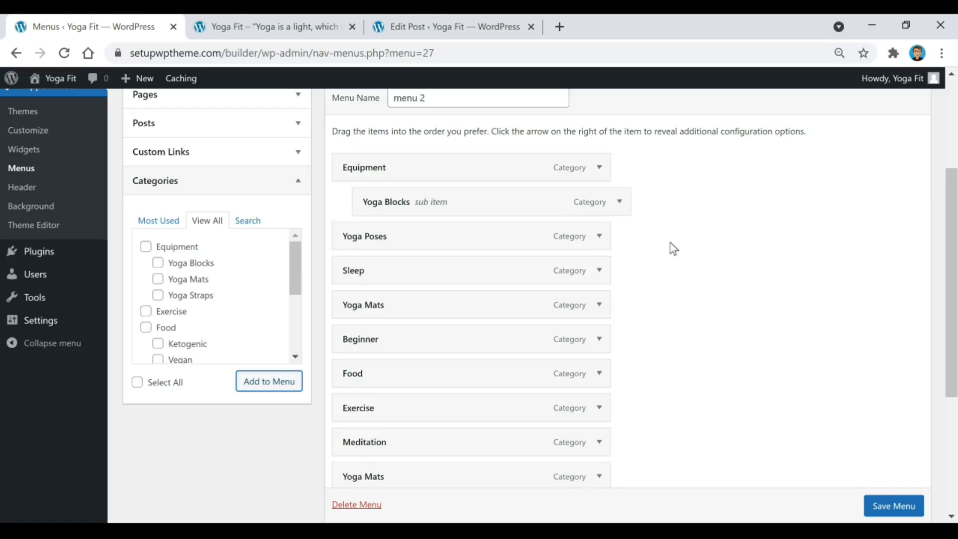
drag(448, 477, 494, 263)
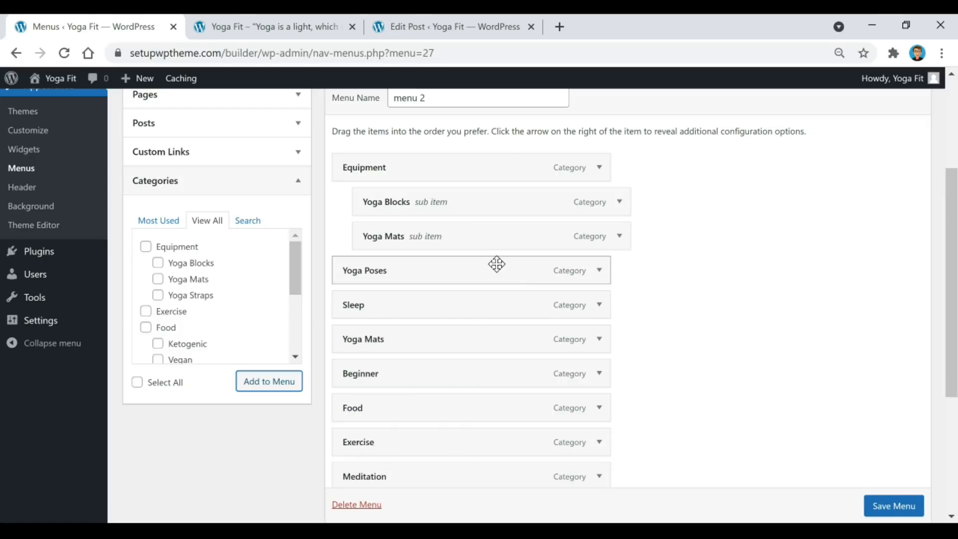
scroll(509, 334, down, 2)
drag(479, 464, 498, 195)
scroll(617, 334, down, 1)
scroll(619, 344, up, 4)
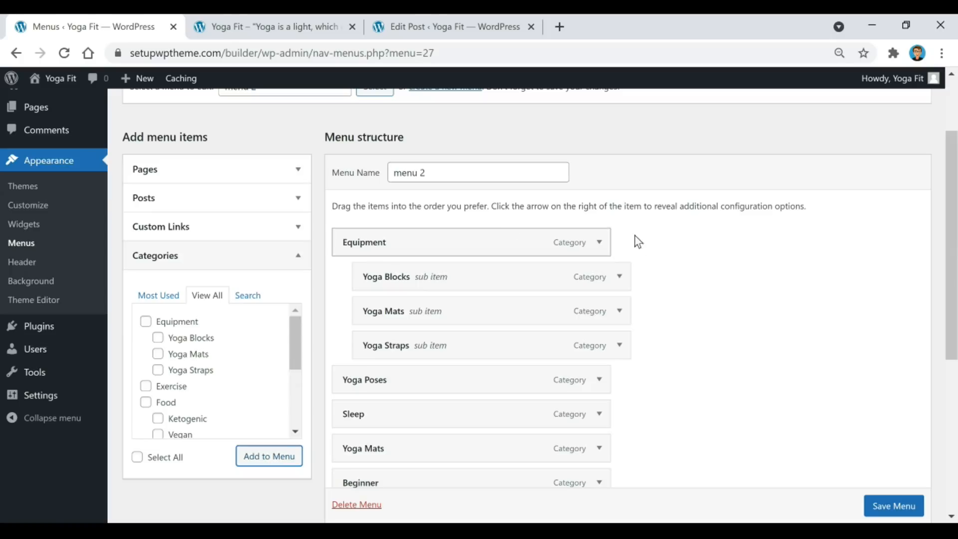
Assign menu 2 to the Primary Menu display location.
scroll(689, 249, down, 3)
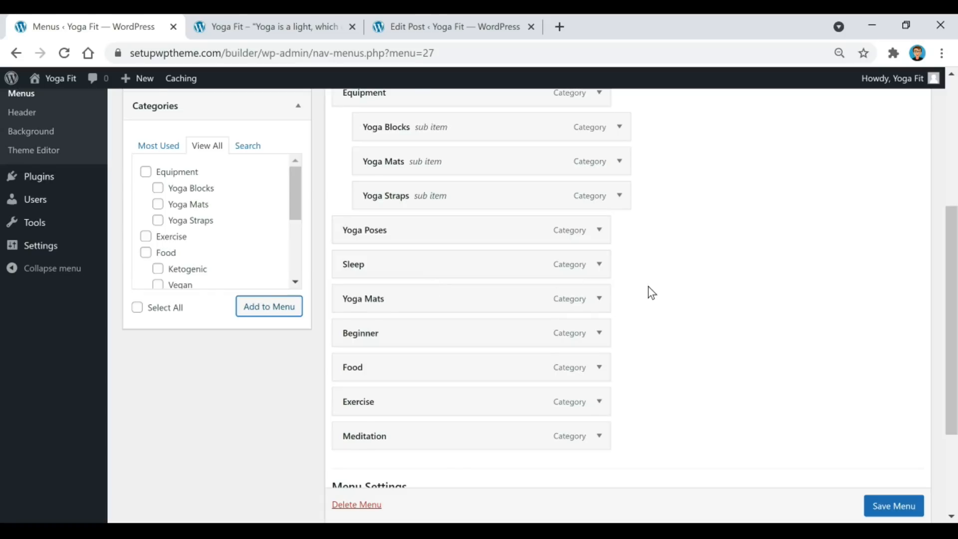
scroll(648, 286, down, 3)
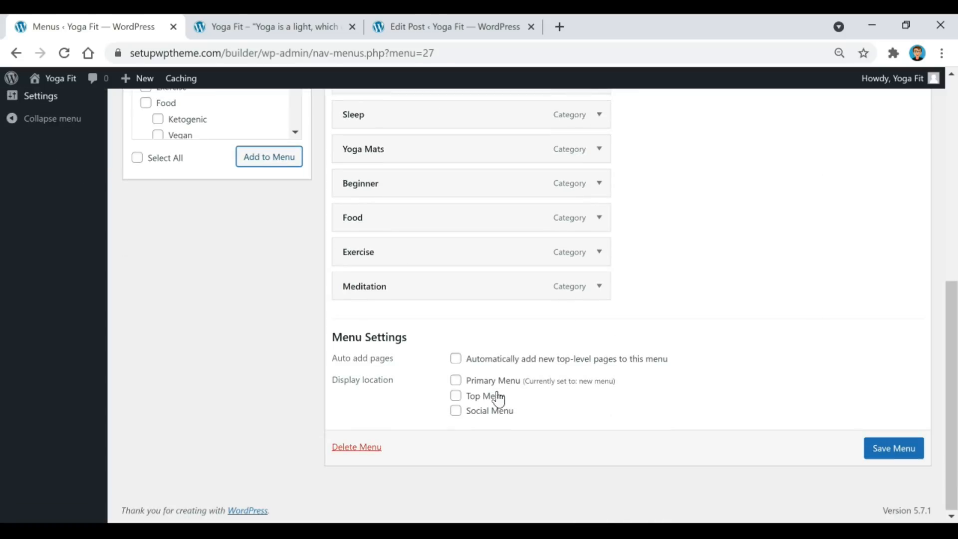
click(456, 383)
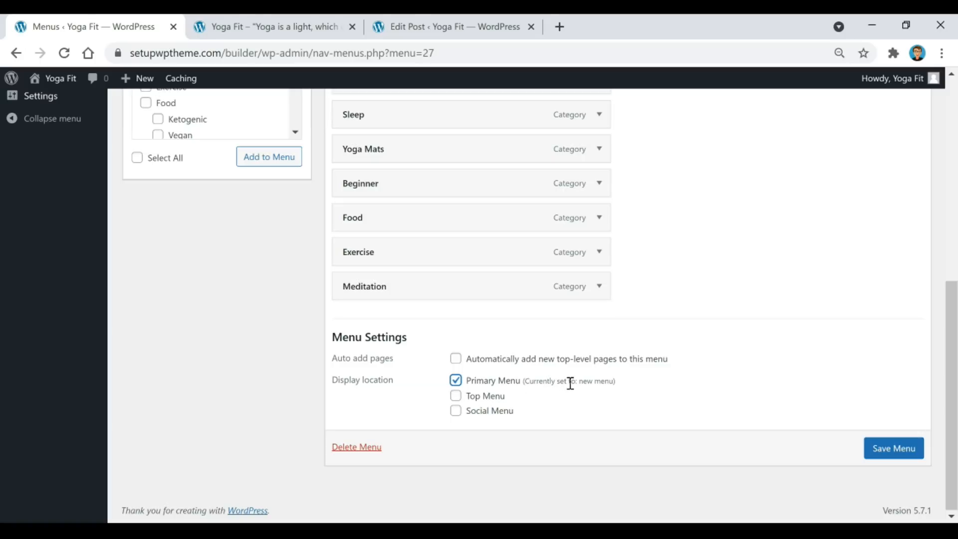
Compare the live site's navigation with menu 2, then open the Custom Links form.
click(307, 27)
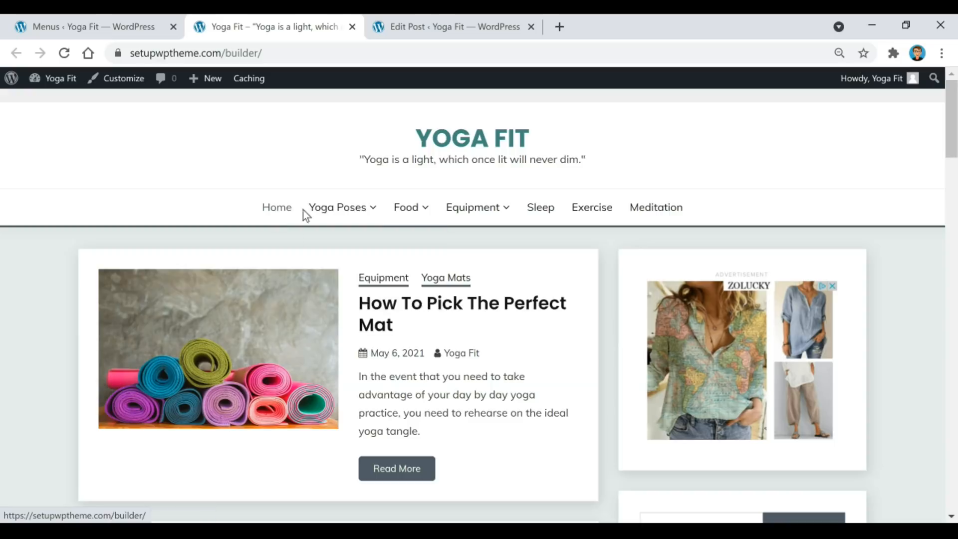
click(138, 30)
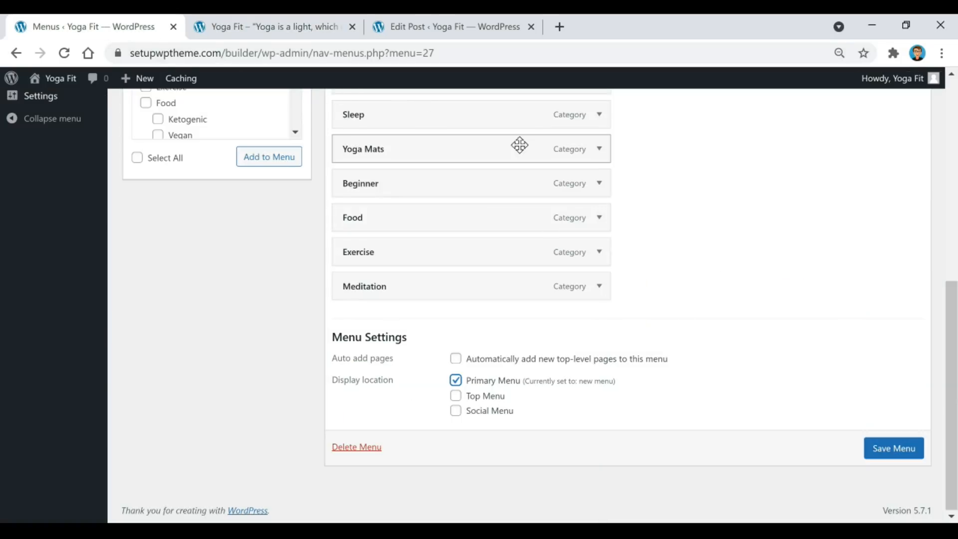
click(298, 26)
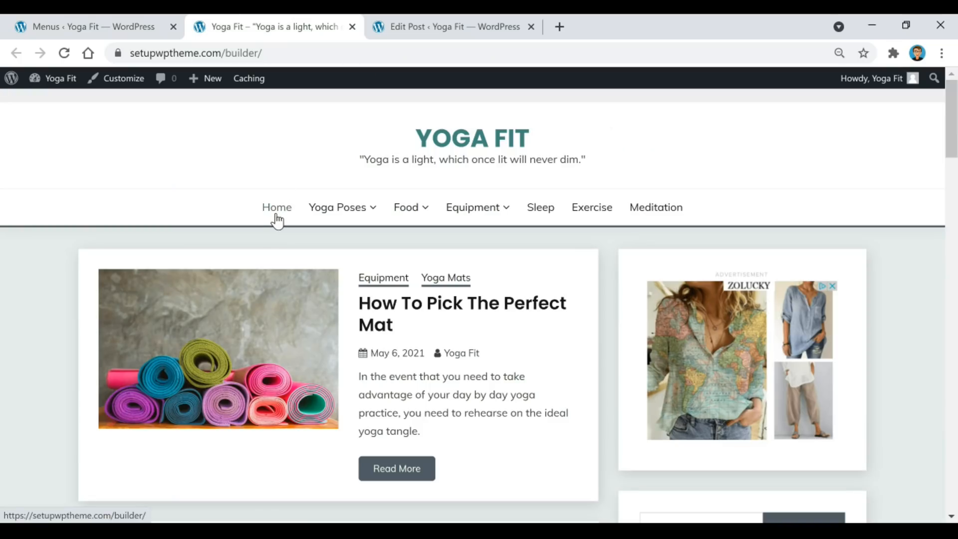
click(133, 28)
scroll(699, 269, up, 1)
scroll(713, 284, up, 5)
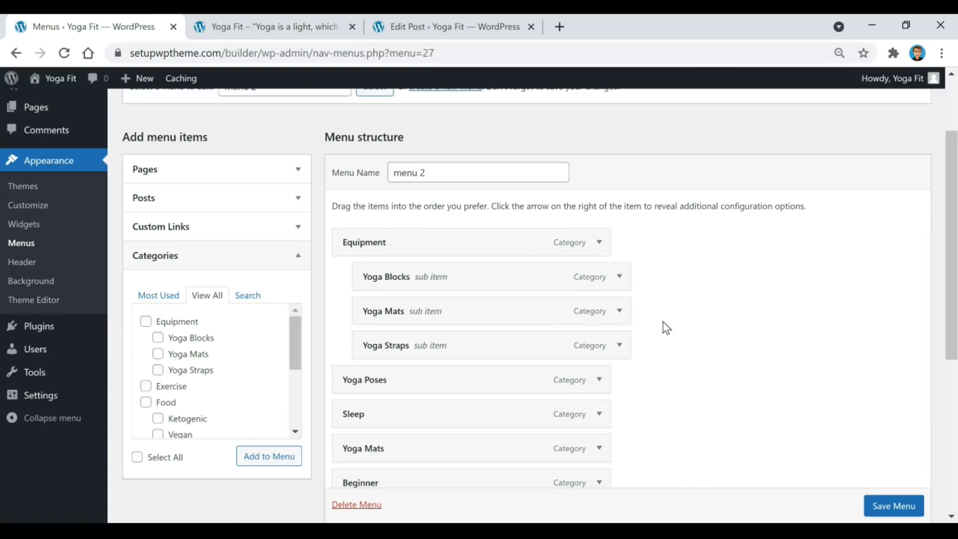
click(202, 230)
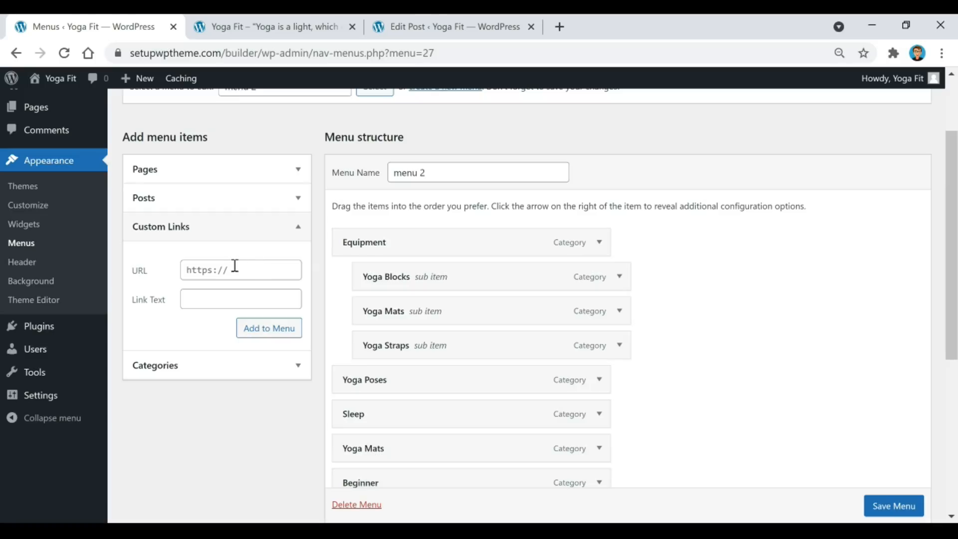
Add a 'Home' custom link to menu 2, drag it above Equipment, and view the live site.
click(224, 297)
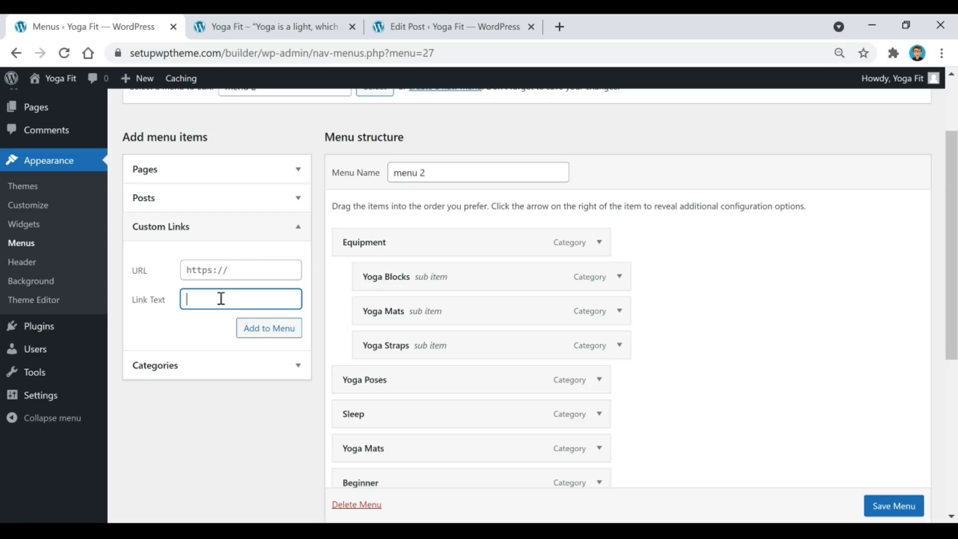
text(Home)
click(293, 337)
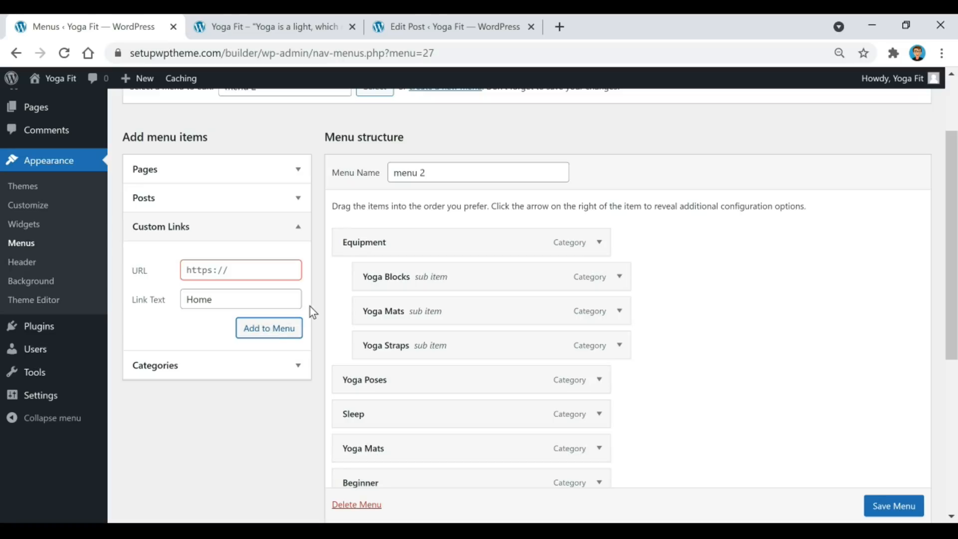
scroll(417, 468, down, 3)
drag(418, 468, 416, 163)
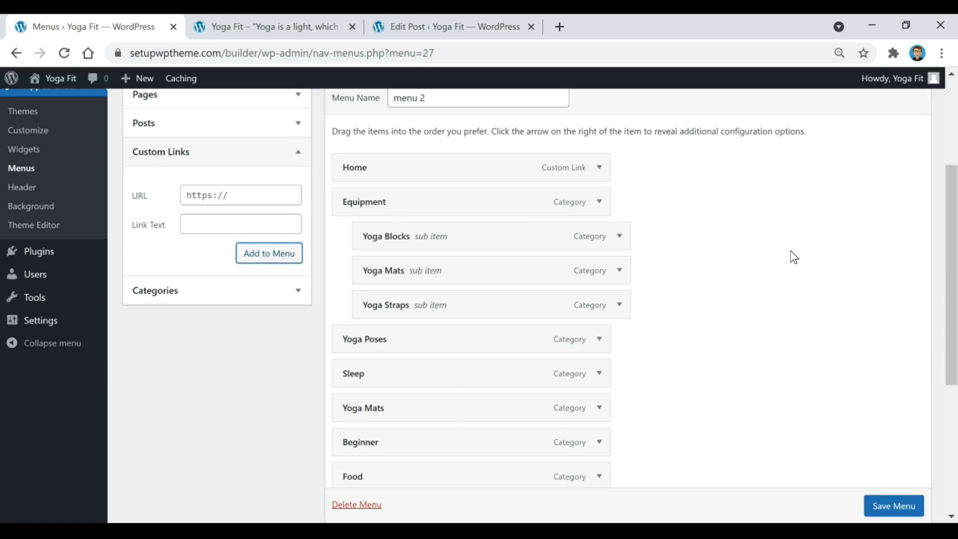
scroll(729, 262, down, 5)
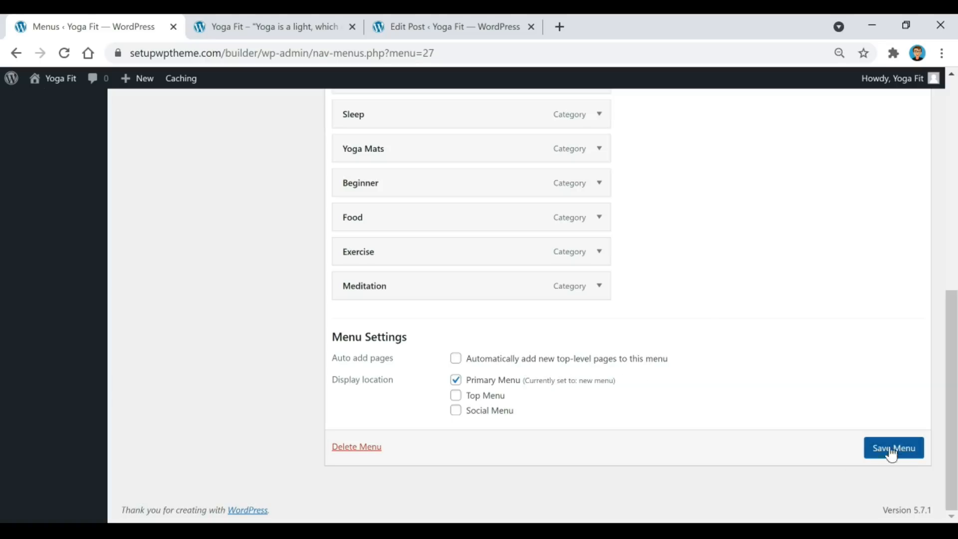
click(284, 28)
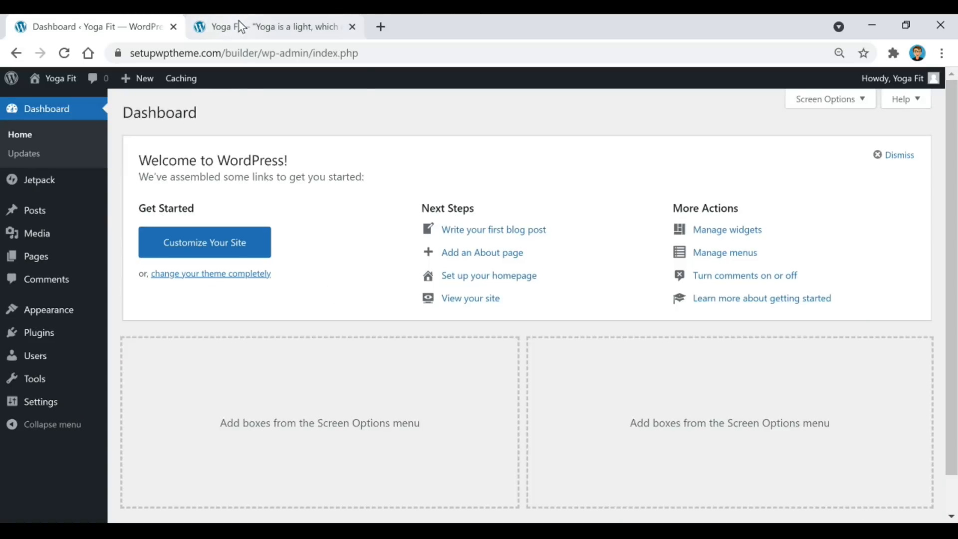
Scroll through the front page's posts and sidebar ads, then open Appearance > Widgets.
click(240, 27)
scroll(75, 182, down, 2)
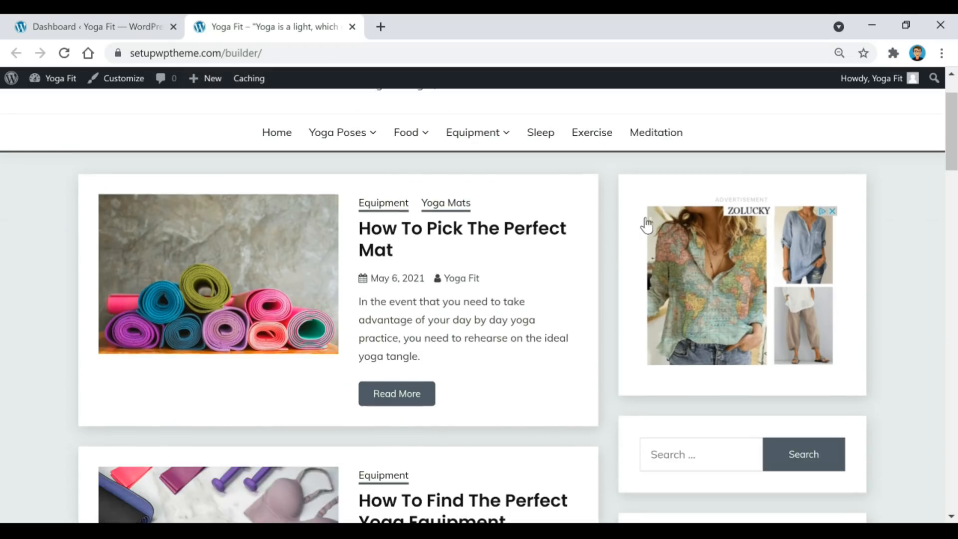
scroll(774, 302, down, 12)
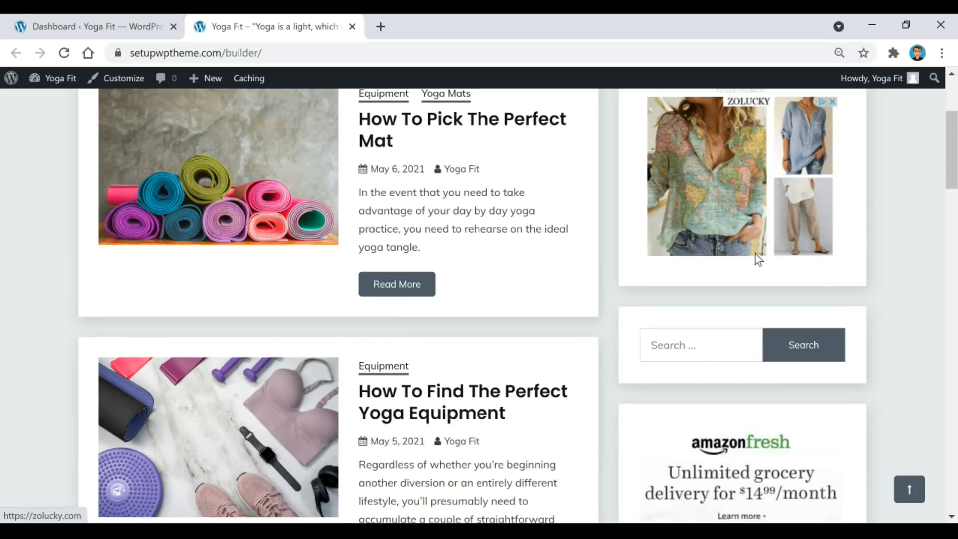
scroll(734, 248, up, 15)
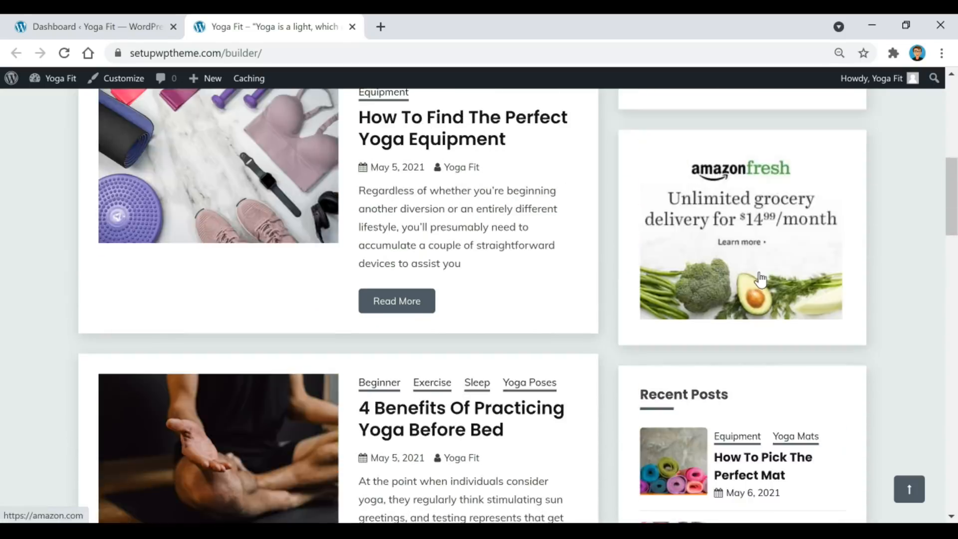
click(113, 18)
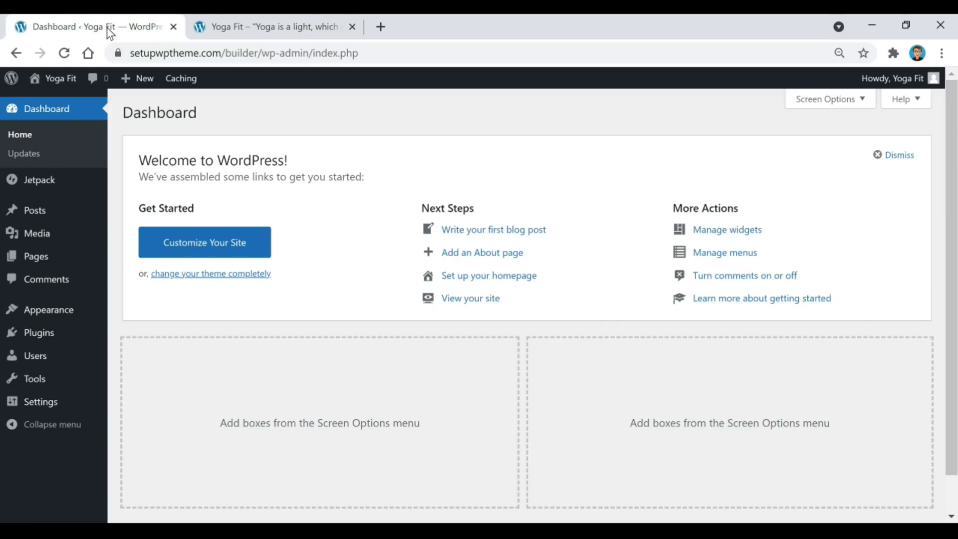
mouse_move(49, 315)
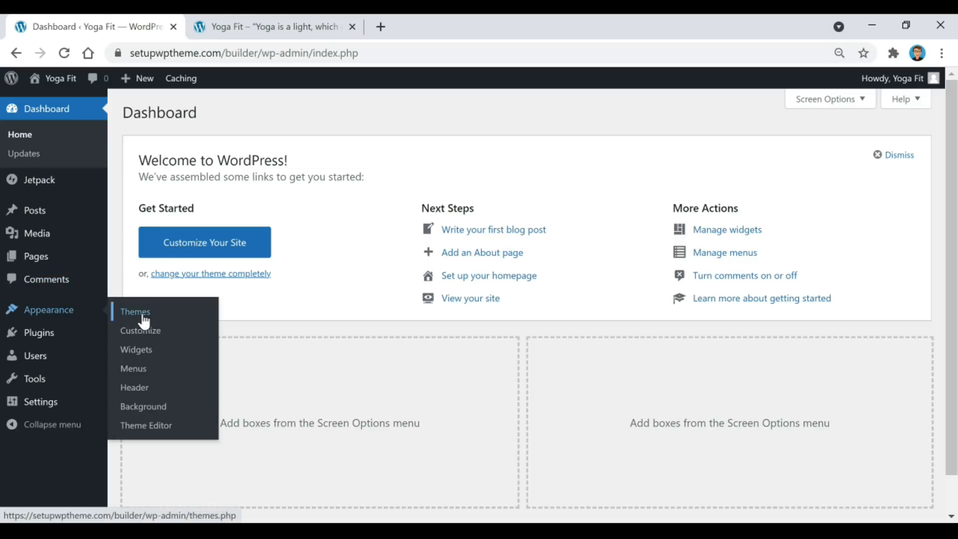
click(138, 351)
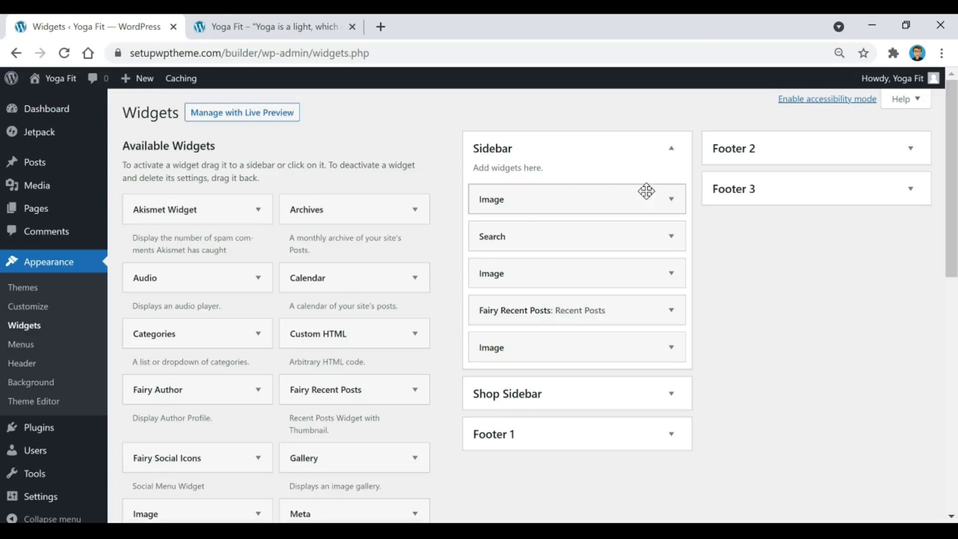
Expand the Sidebar's first Image widget to review its Zolucky ad linking to zolucky.com.
click(671, 199)
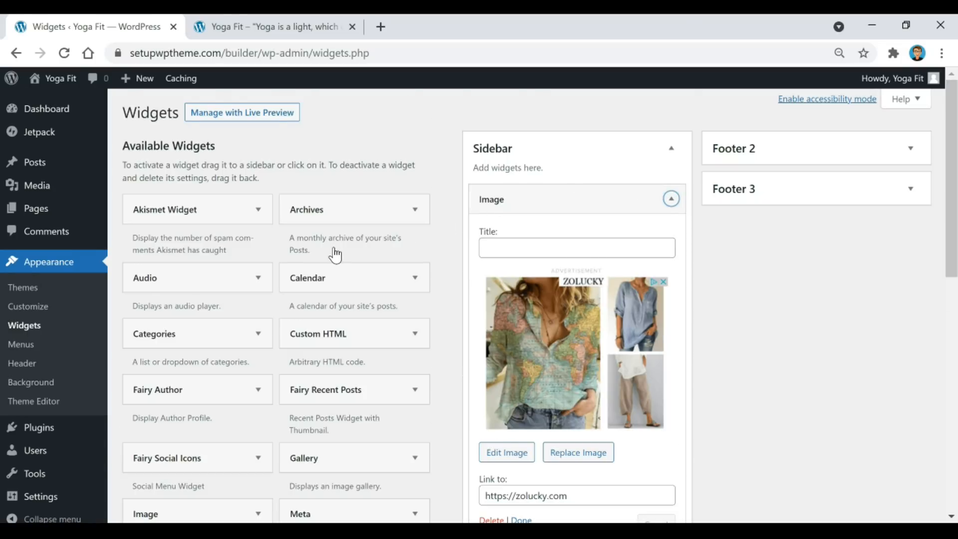
scroll(334, 252, down, 2)
scroll(169, 432, up, 2)
Drag a new Image widget to the Sidebar's top, open its image picker, then close it.
drag(150, 513, 496, 190)
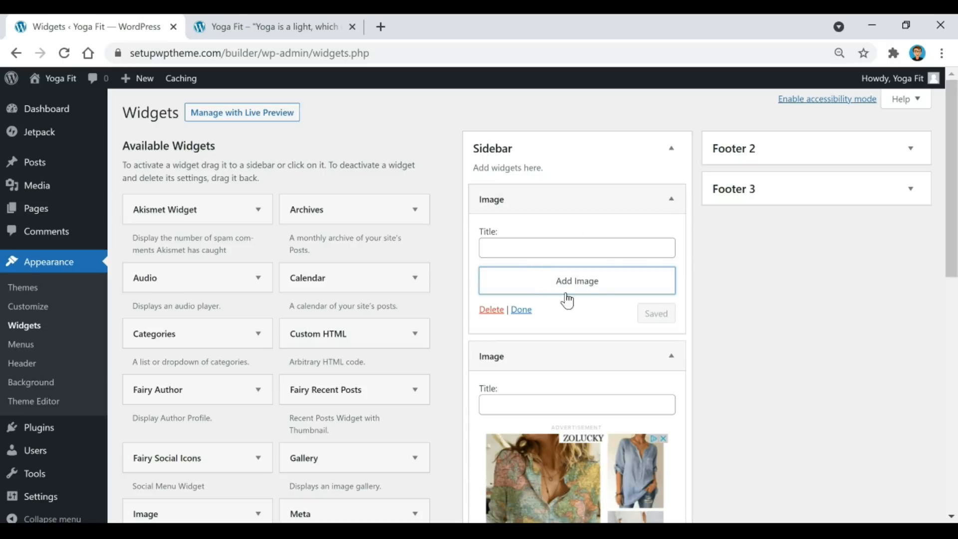
click(587, 283)
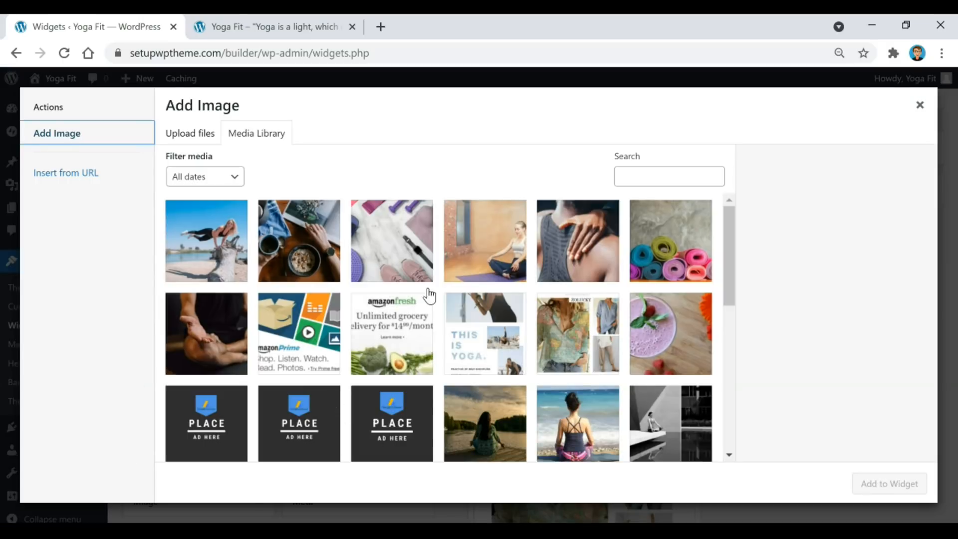
click(191, 141)
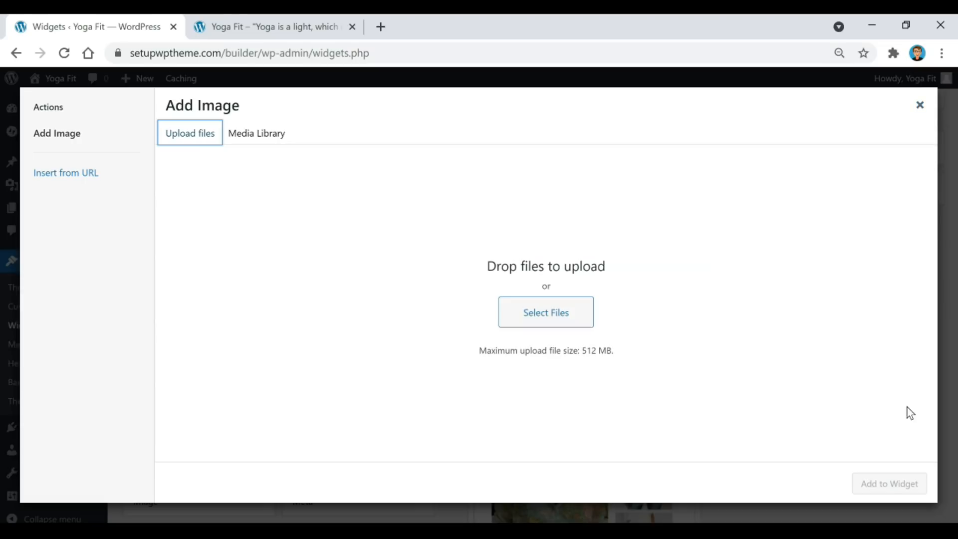
click(918, 105)
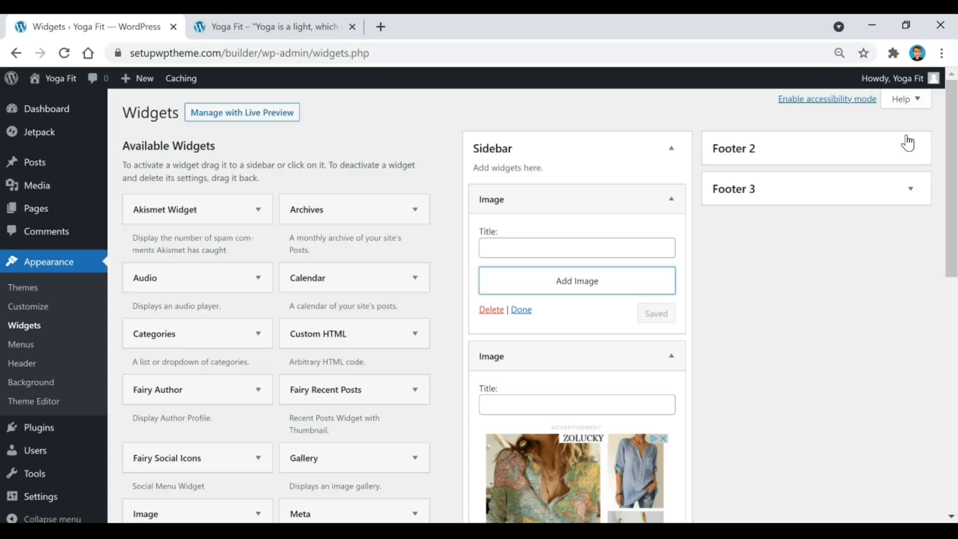
scroll(617, 265, down, 4)
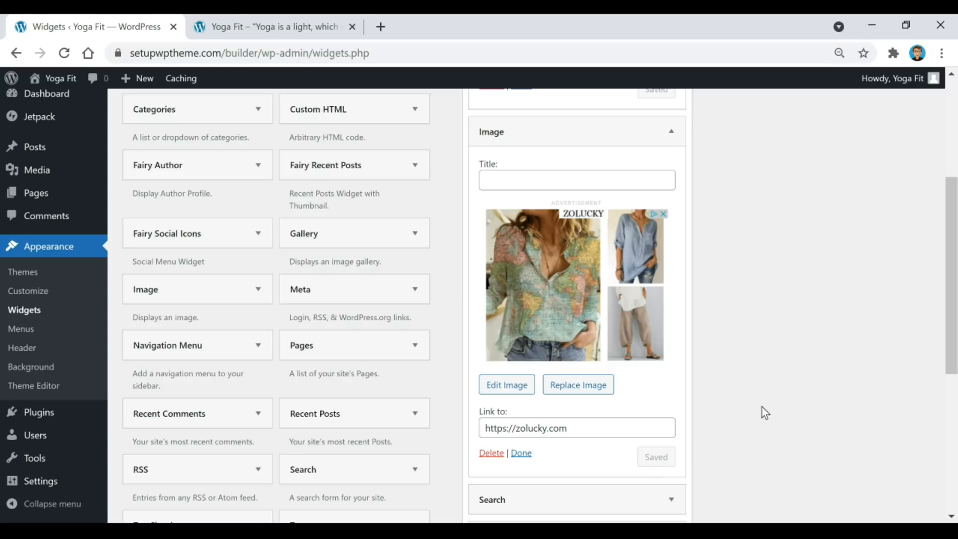
scroll(704, 237, up, 3)
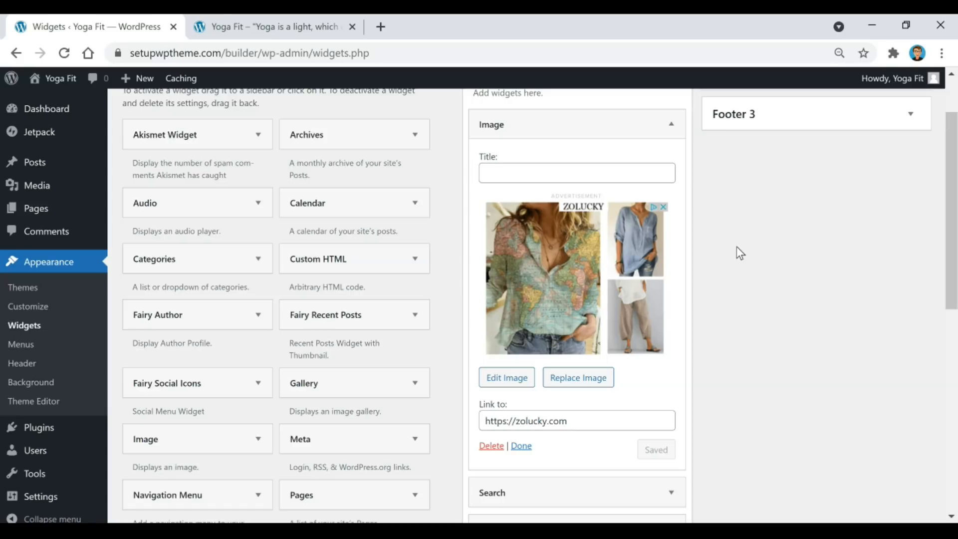
Expand the Sidebar's Search widget and compare it with the live site's sidebar.
scroll(736, 247, down, 5)
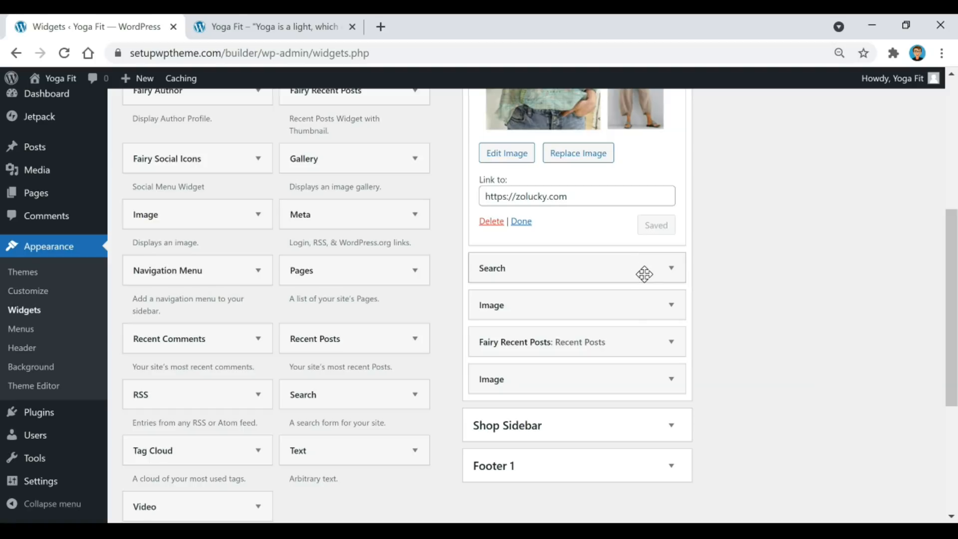
click(644, 273)
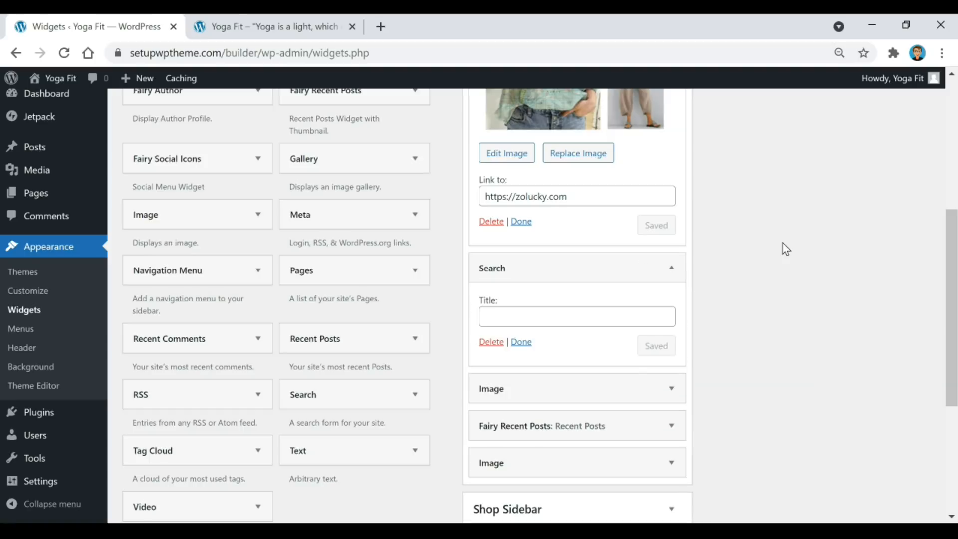
click(257, 30)
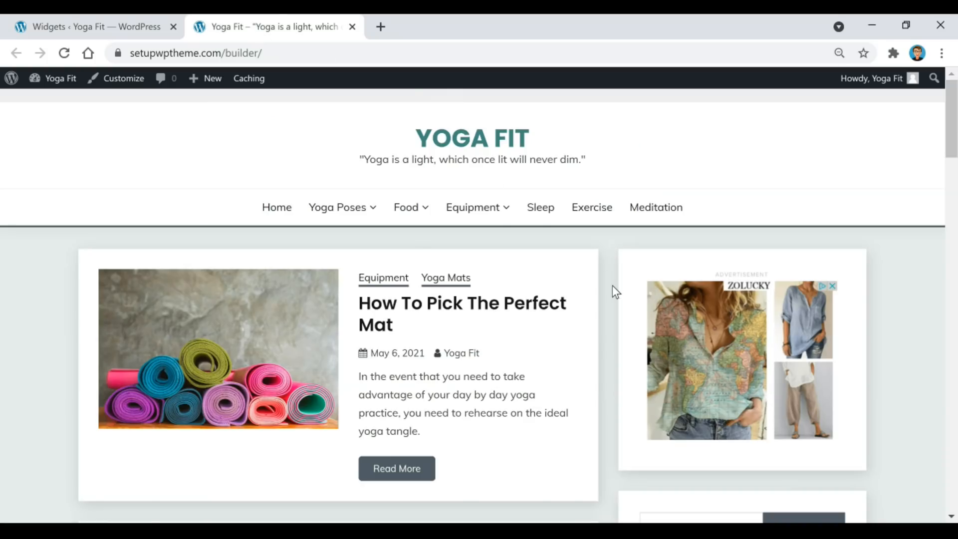
scroll(696, 322, down, 2)
scroll(695, 323, down, 3)
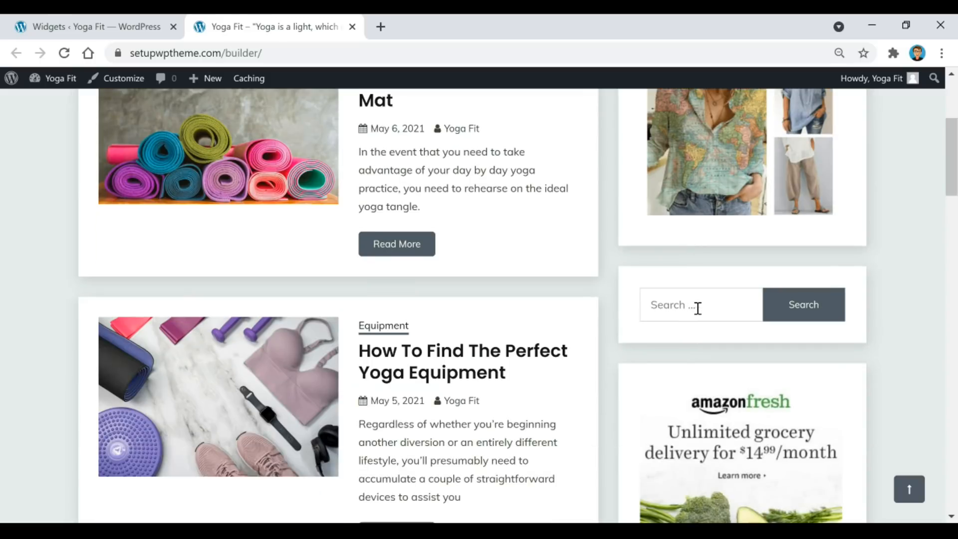
click(138, 28)
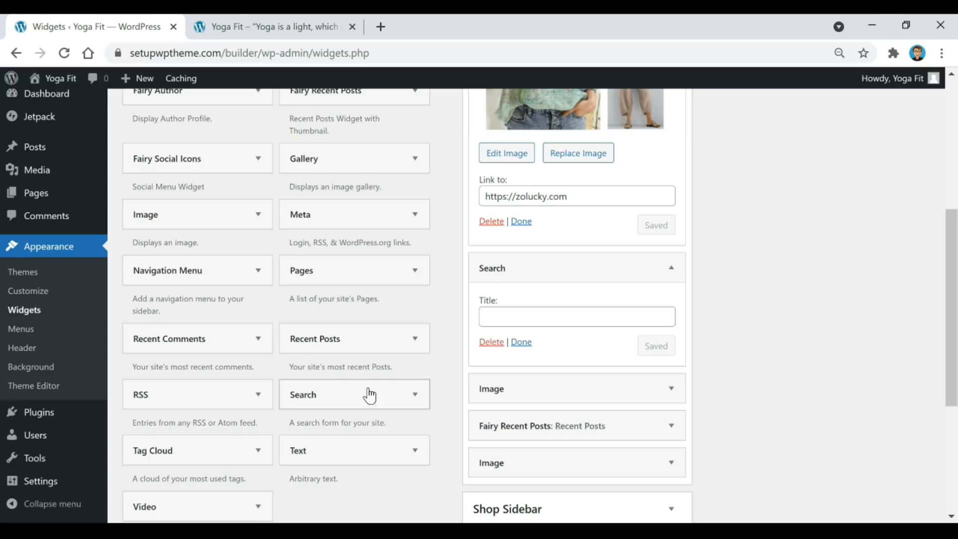
Expand the Amazon Fresh Image widget to review its settings.
scroll(811, 282, down, 3)
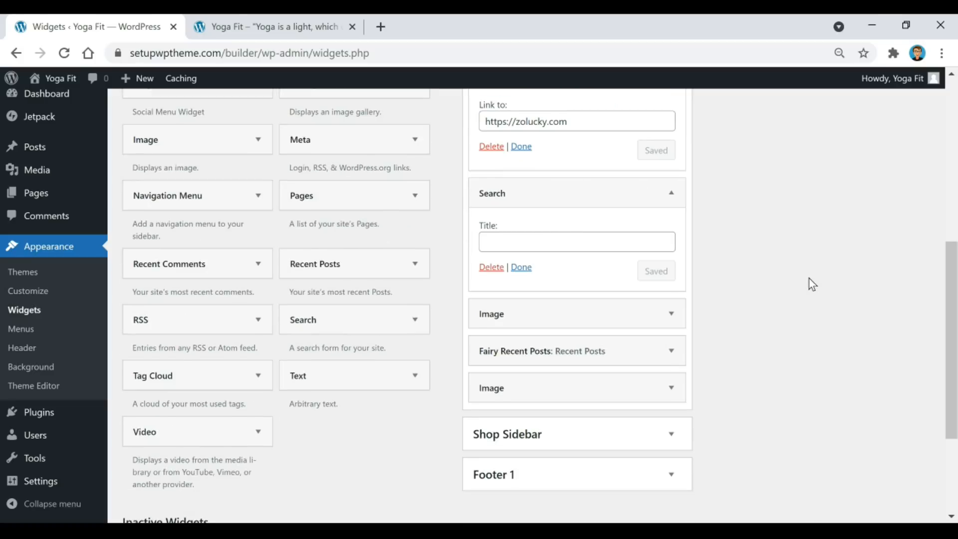
click(671, 239)
scroll(767, 248, down, 3)
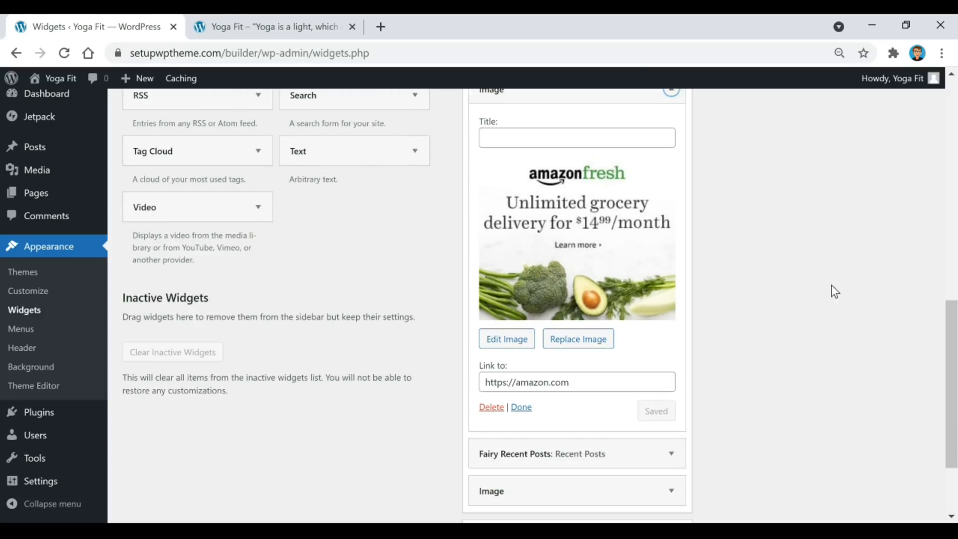
scroll(704, 283, down, 3)
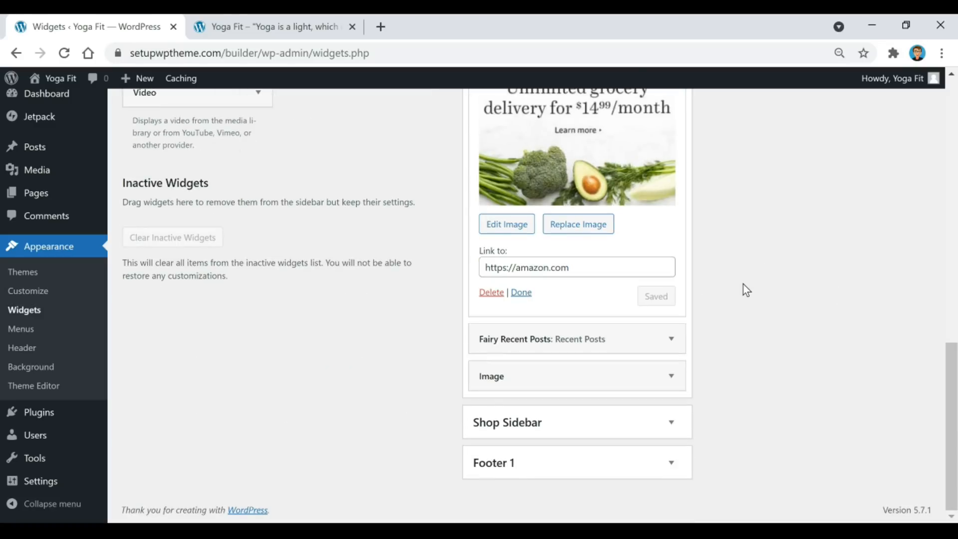
Expand the Fairy Recent Posts widget, titled 'Recent Posts' and showing 5 posts.
click(651, 345)
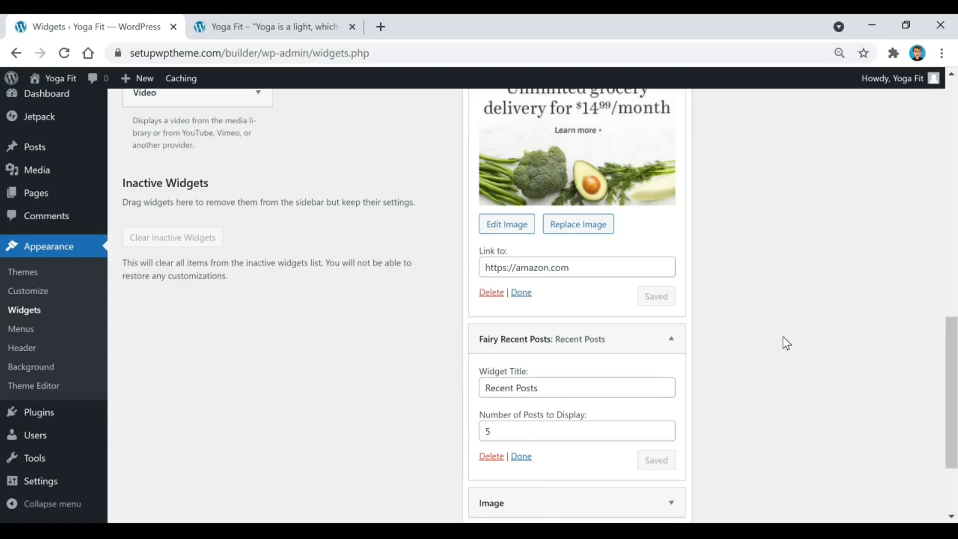
scroll(782, 336, up, 5)
scroll(784, 340, up, 4)
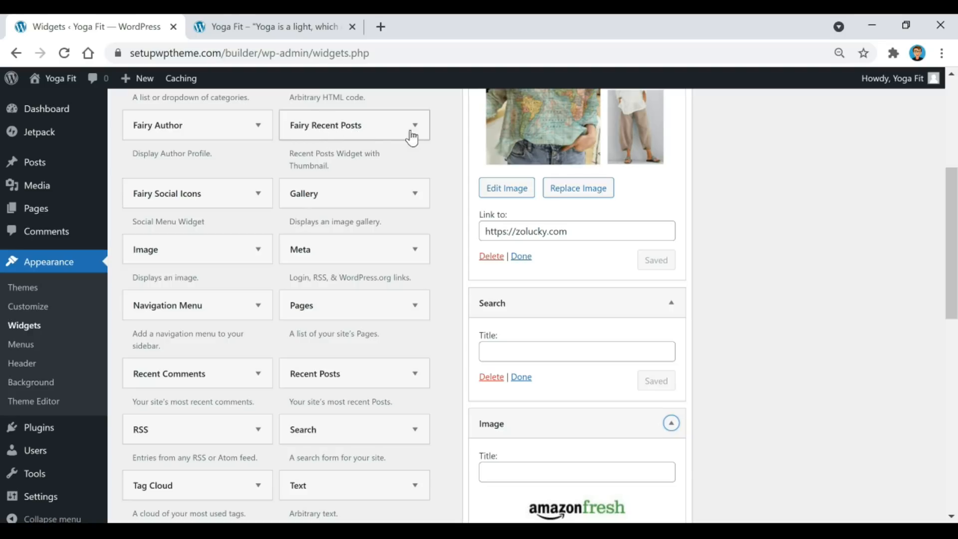
scroll(665, 276, down, 6)
scroll(663, 278, down, 2)
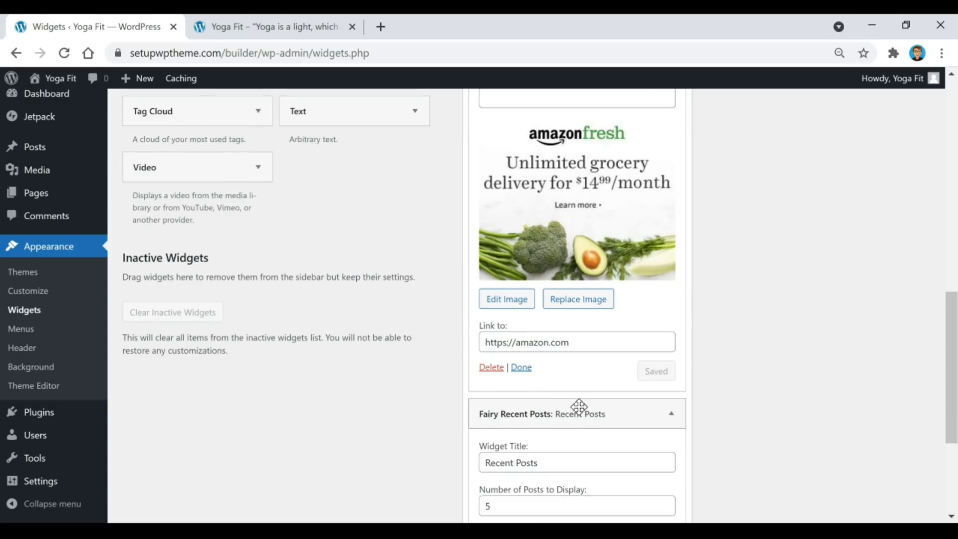
scroll(537, 338, down, 3)
scroll(547, 293, down, 1)
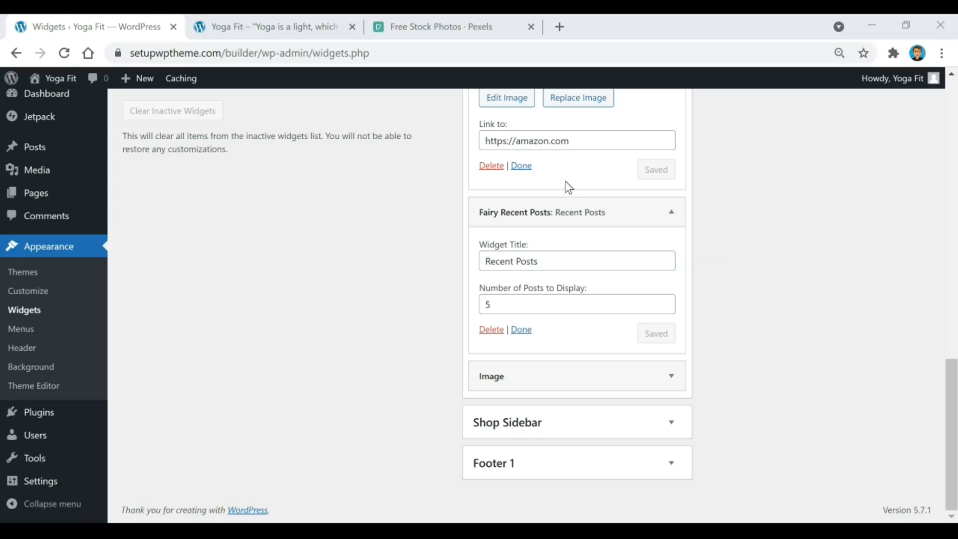
Look over the free stock photos on Pexels, then move on to Simple Image Resizer.
click(440, 28)
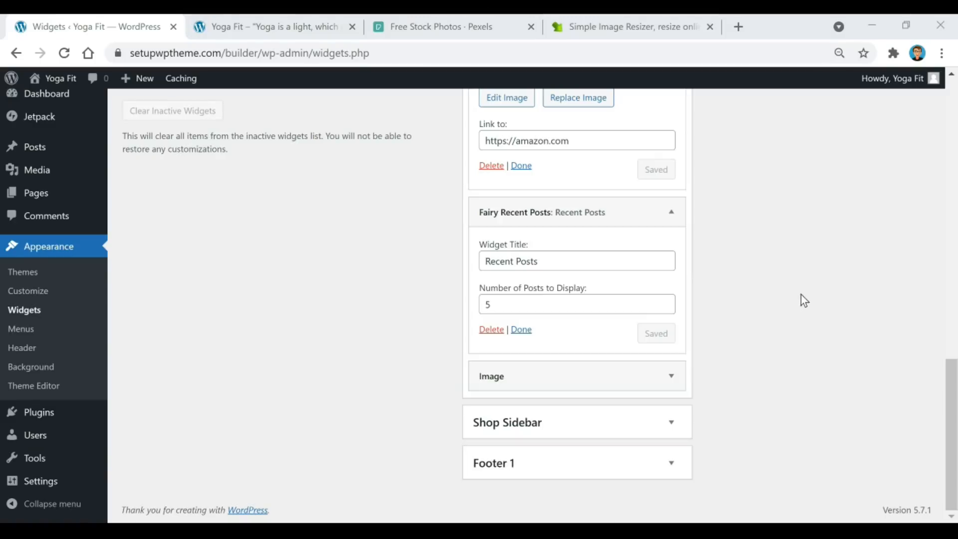
scroll(800, 300, up, 10)
scroll(793, 344, up, 8)
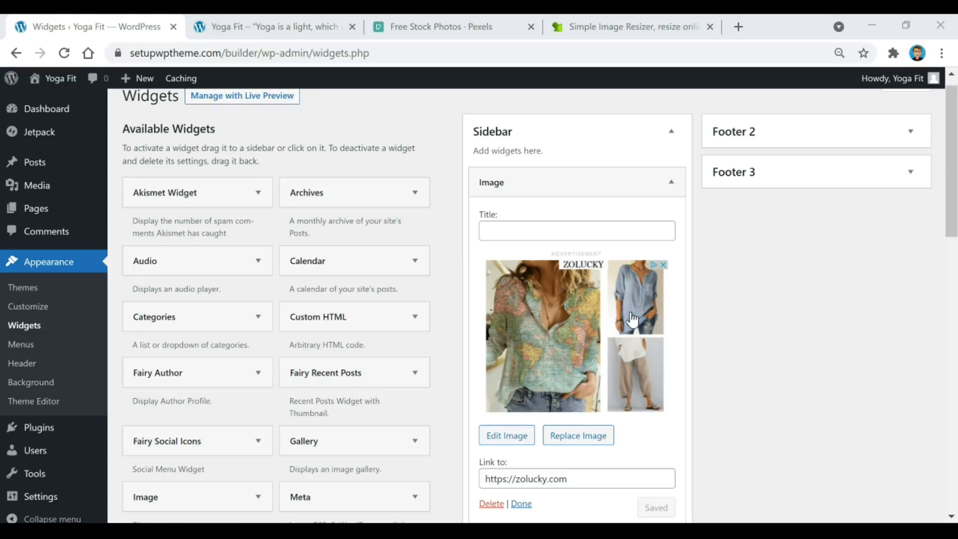
click(639, 20)
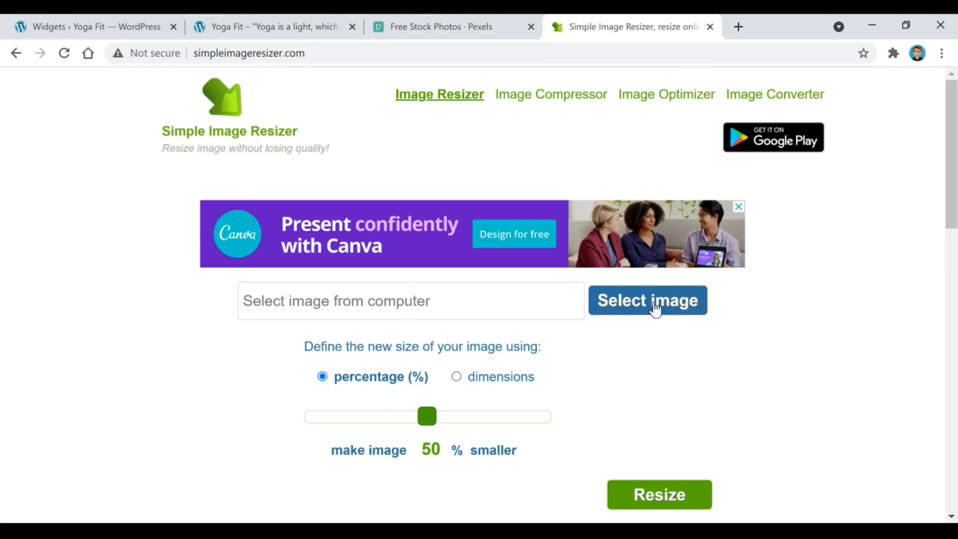
Switch Simple Image Resizer from 50% percentage to exact width and height dimensions.
click(461, 376)
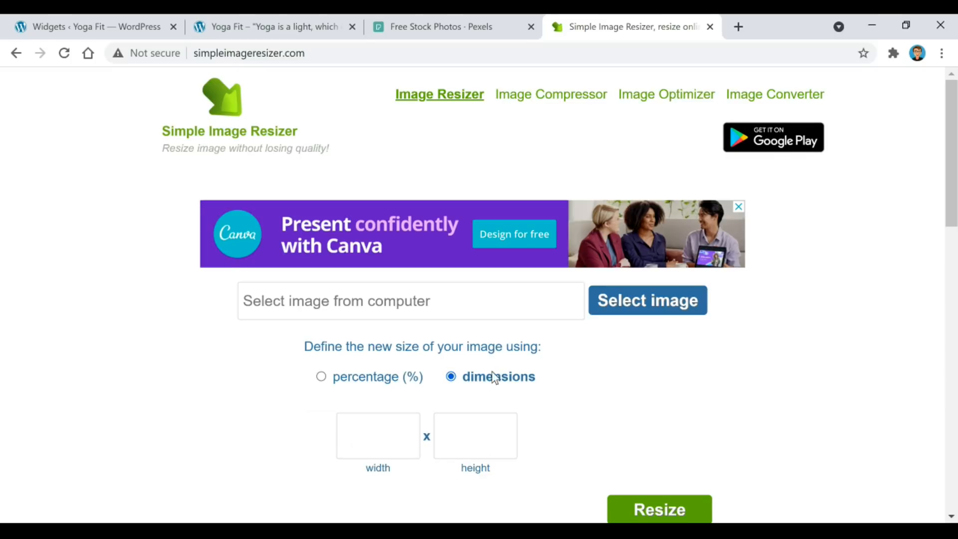
scroll(589, 404, down, 2)
scroll(670, 279, up, 2)
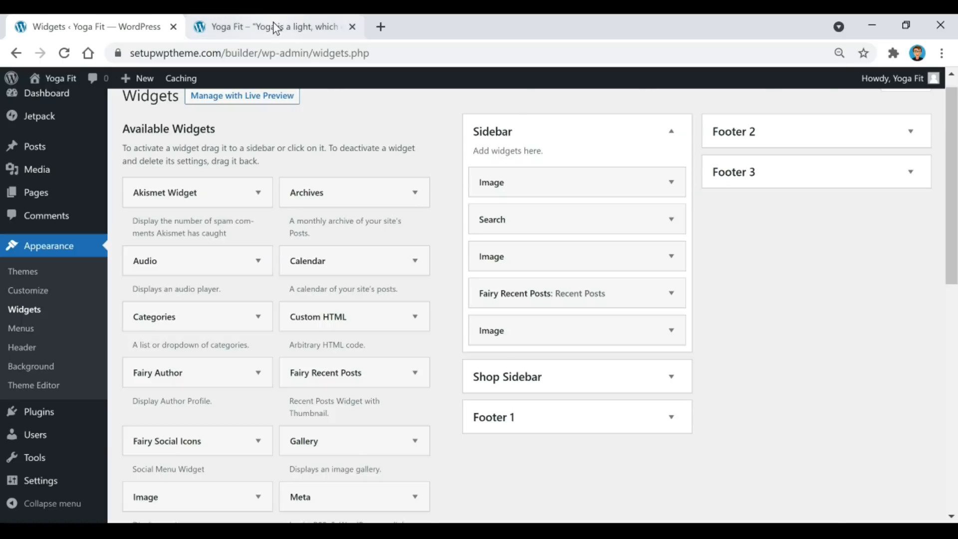
click(272, 26)
Reload the live Yoga Fit front page and scroll through its posts and sidebar widgets.
key(F5)
scroll(649, 165, down, 10)
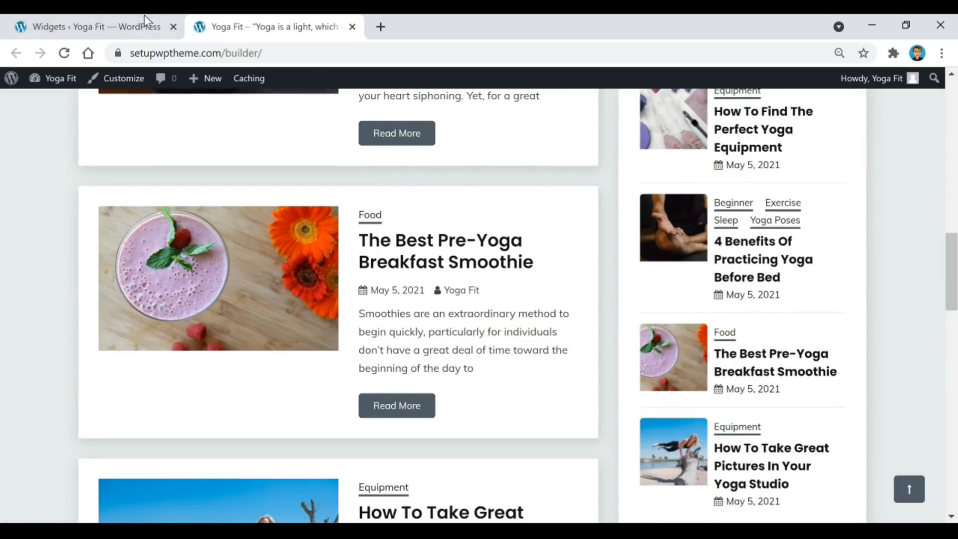
click(141, 26)
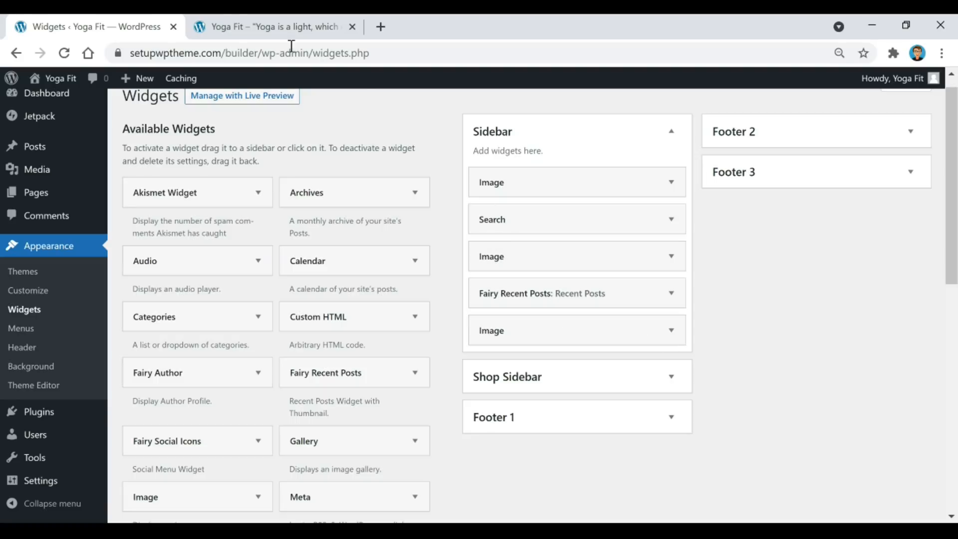
click(278, 27)
scroll(674, 288, down, 1)
scroll(673, 288, down, 7)
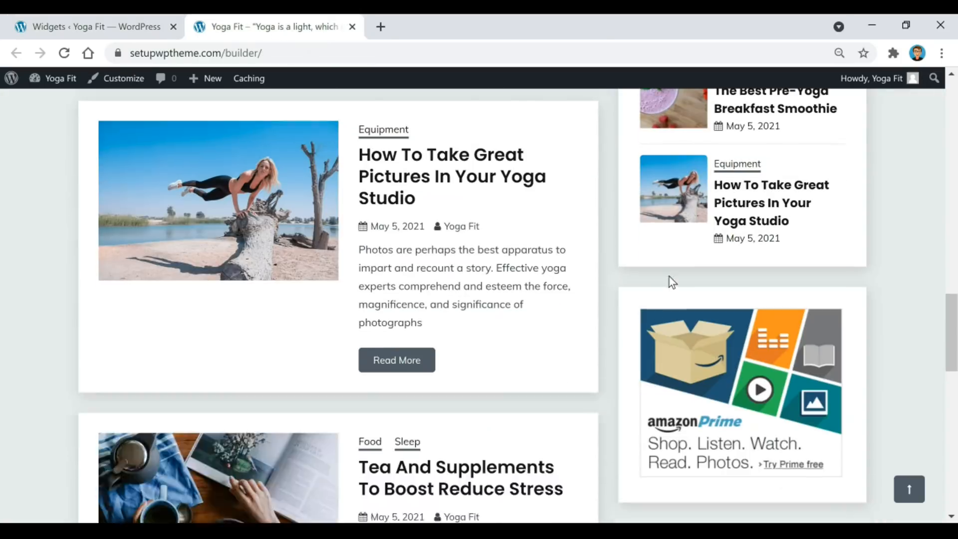
scroll(789, 313, up, 18)
scroll(788, 313, up, 5)
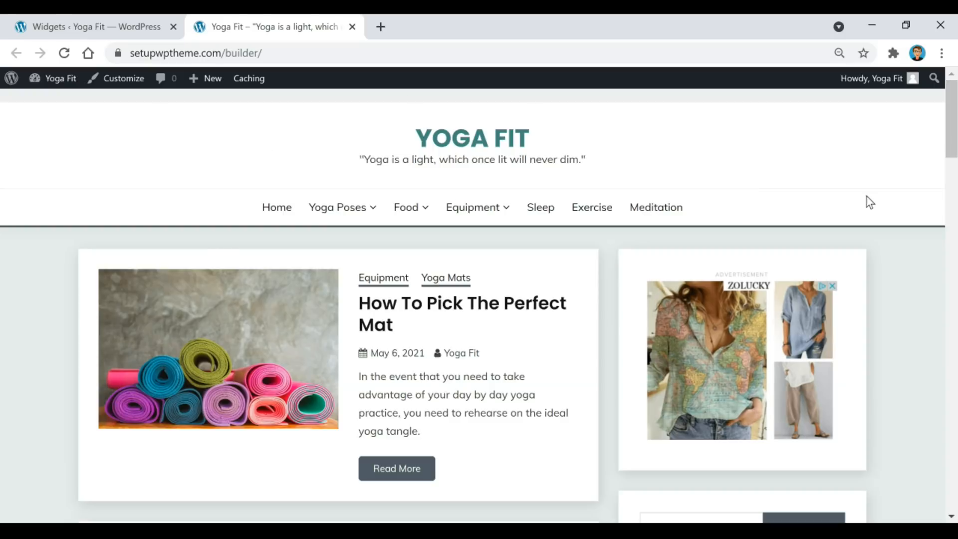
click(120, 80)
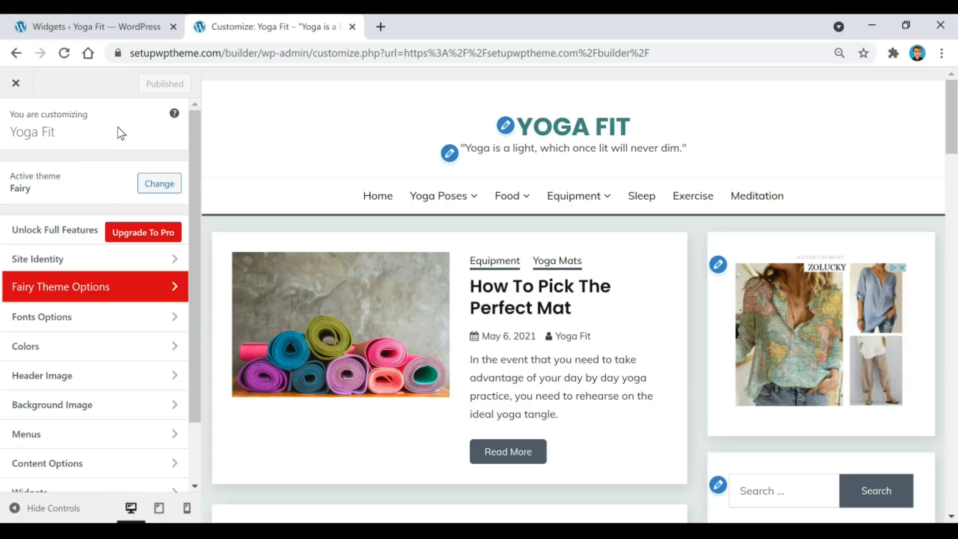
Toggle the site title and tagline off and back on in Site Identity.
click(511, 130)
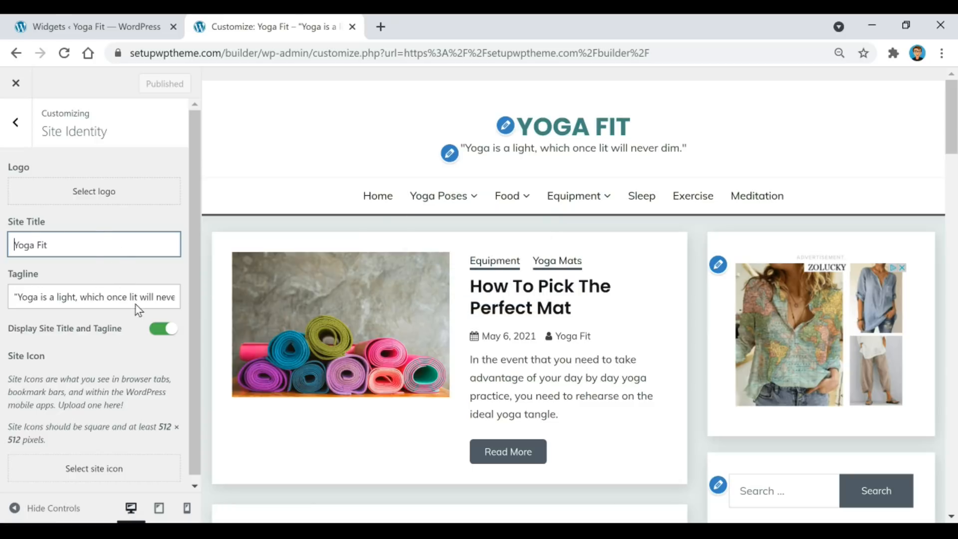
click(164, 333)
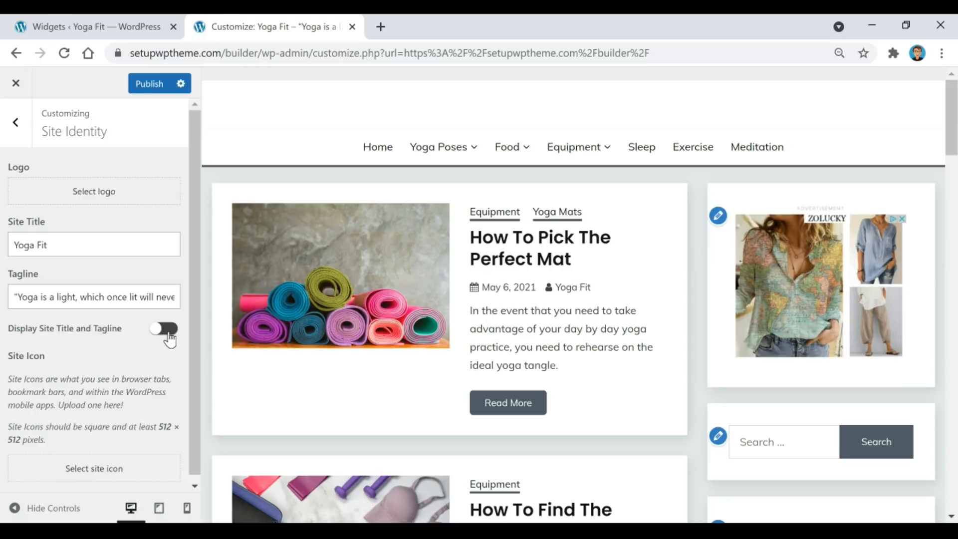
click(164, 332)
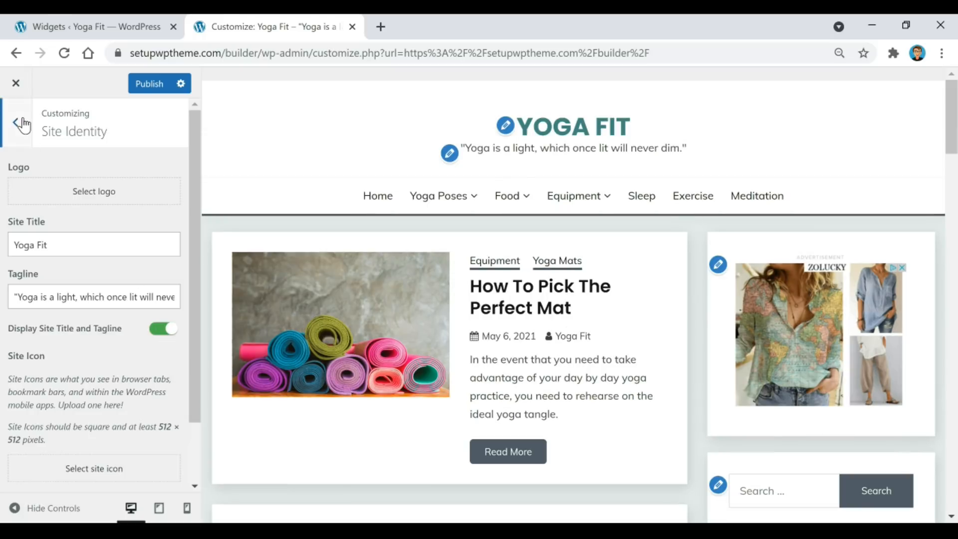
click(15, 122)
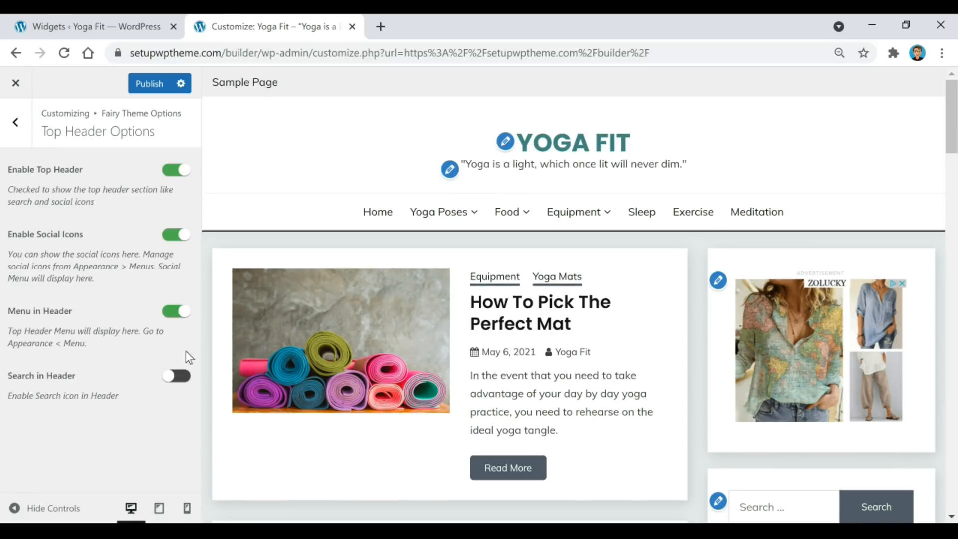
Turn off Menu in Header in Top Header Options, leaving header search off.
click(176, 376)
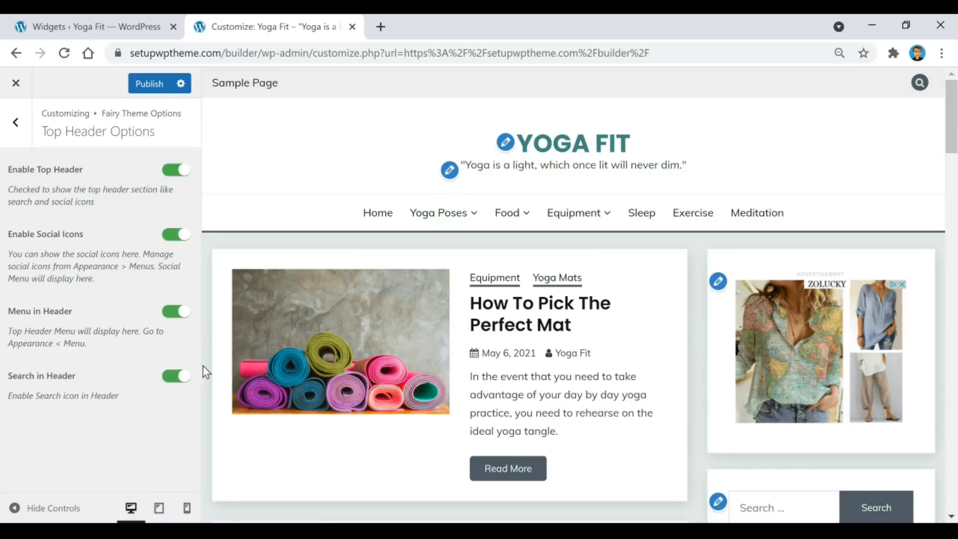
click(176, 376)
click(183, 313)
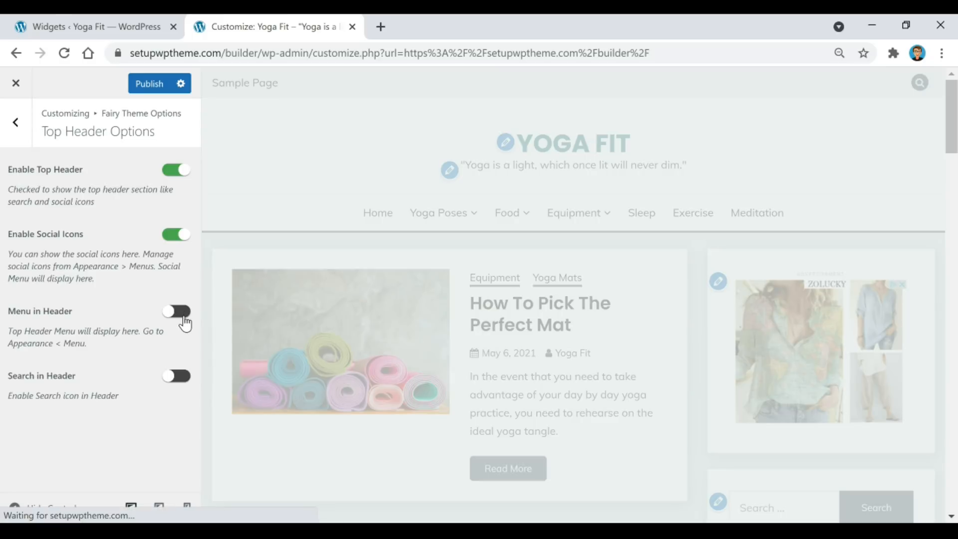
key(Escape)
key(Escape)
click(98, 353)
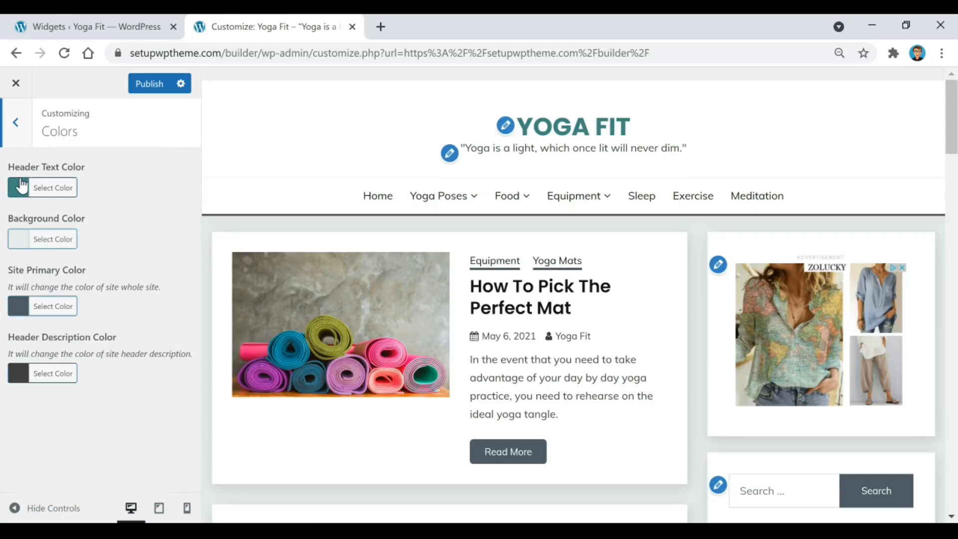
Inspect the header text, background (#e5ece9) and site primary (#4f5b65) colour values unchanged.
click(48, 189)
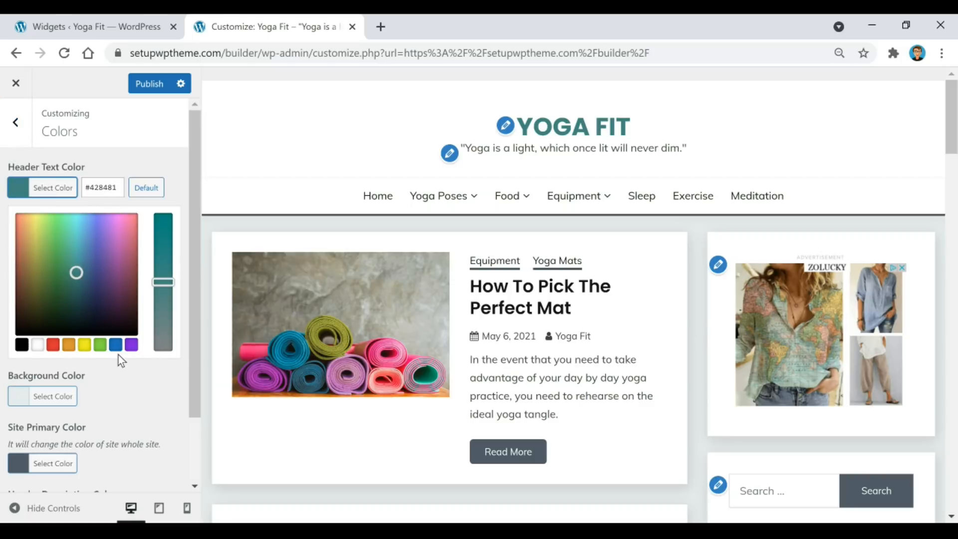
scroll(100, 350, down, 2)
click(39, 327)
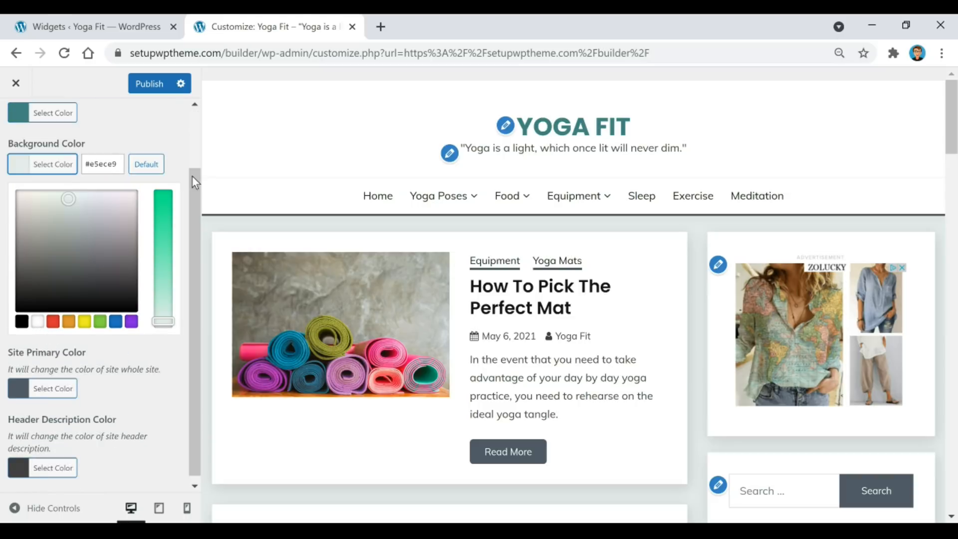
click(72, 397)
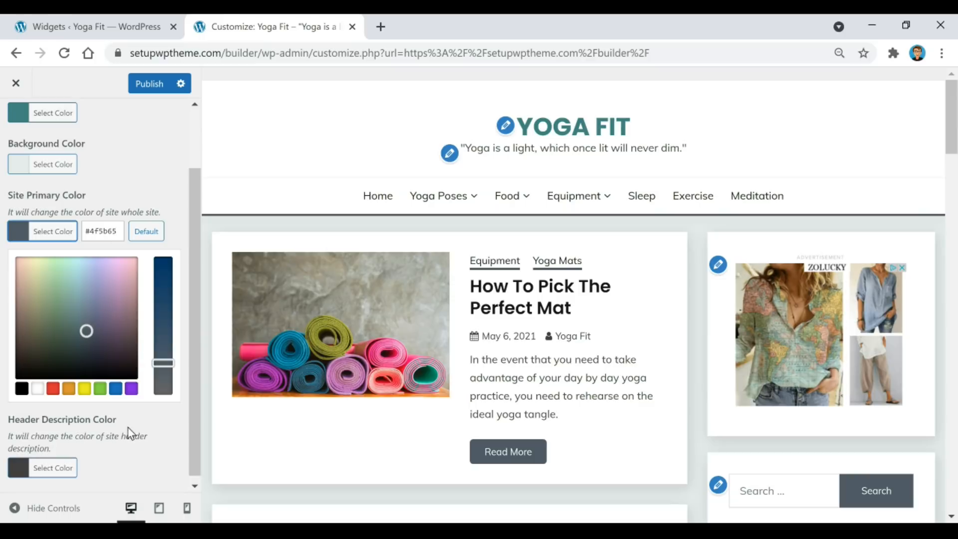
scroll(129, 432, up, 3)
click(63, 242)
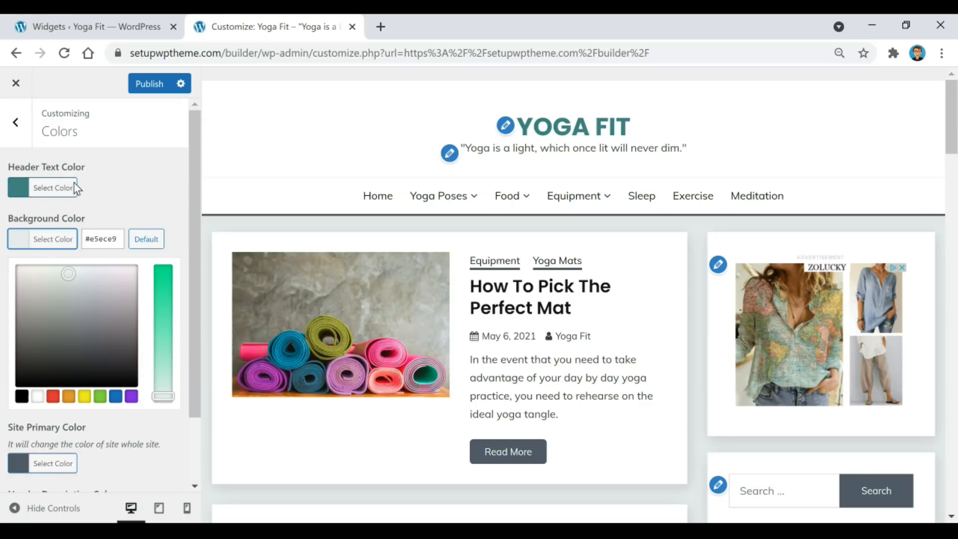
click(59, 188)
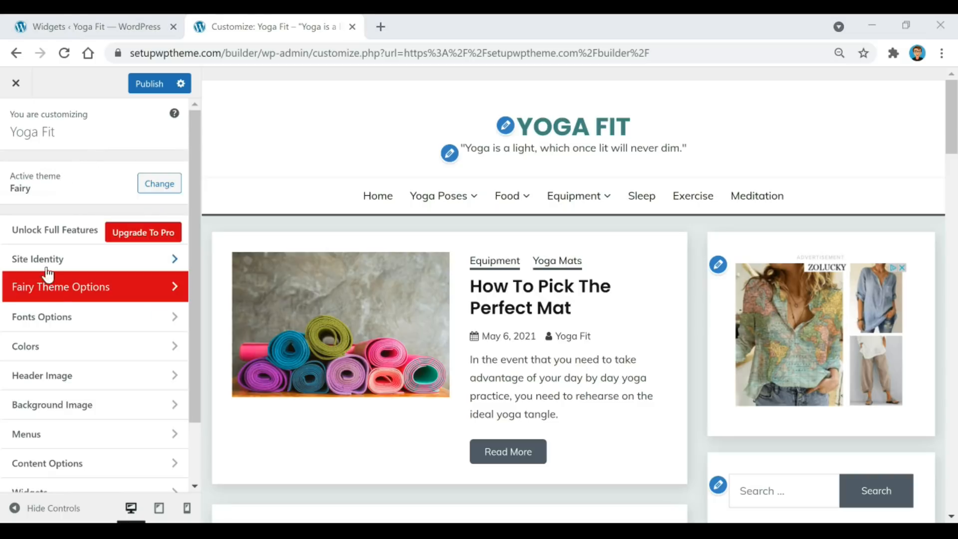
scroll(75, 390, down, 2)
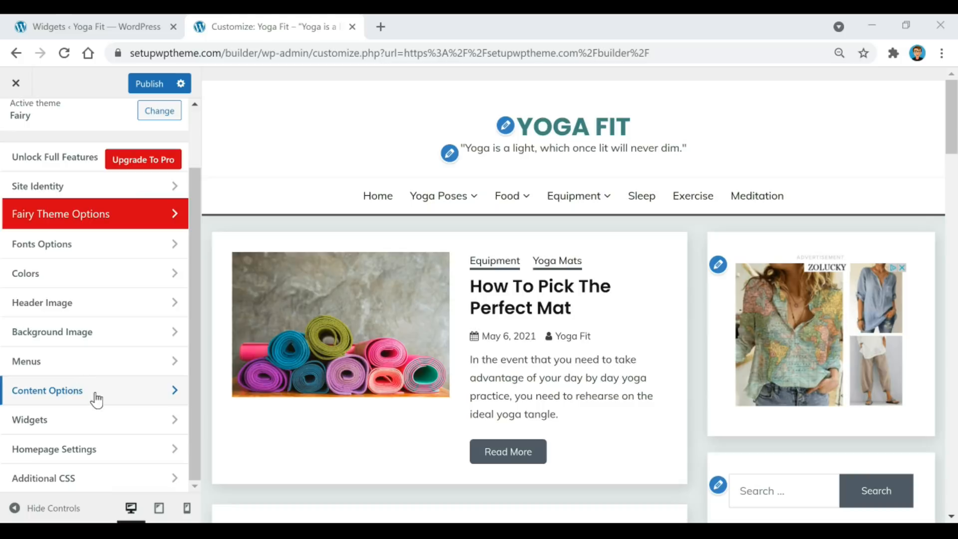
click(96, 396)
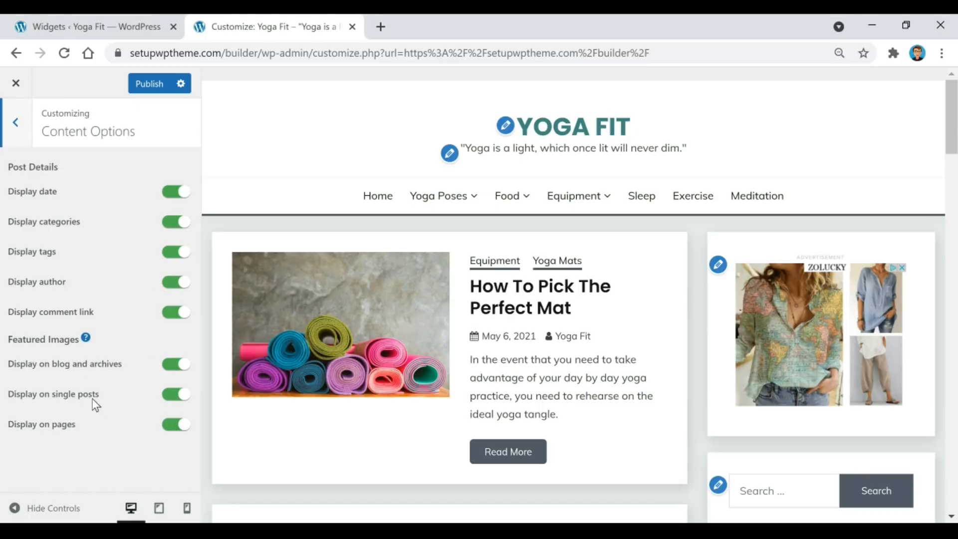
click(177, 192)
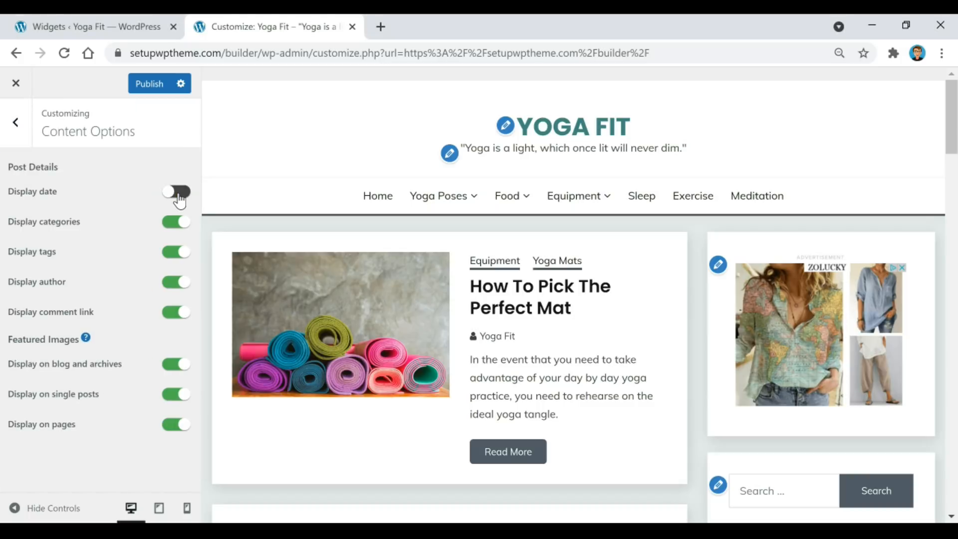
click(177, 195)
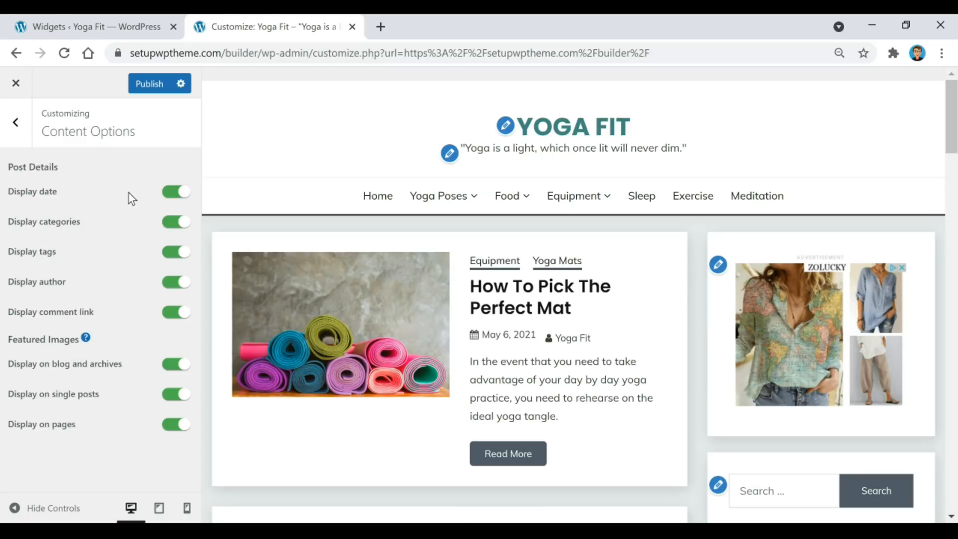
key(Escape)
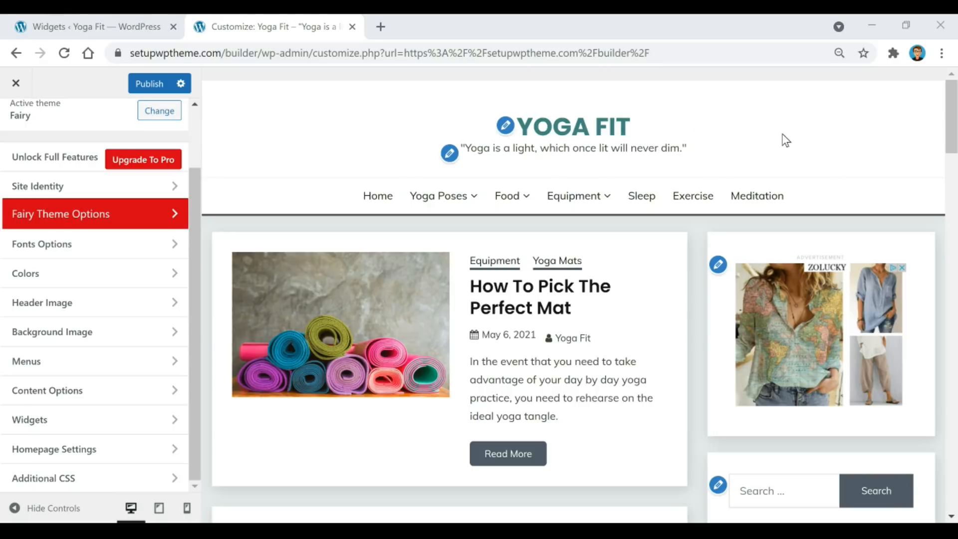
click(103, 303)
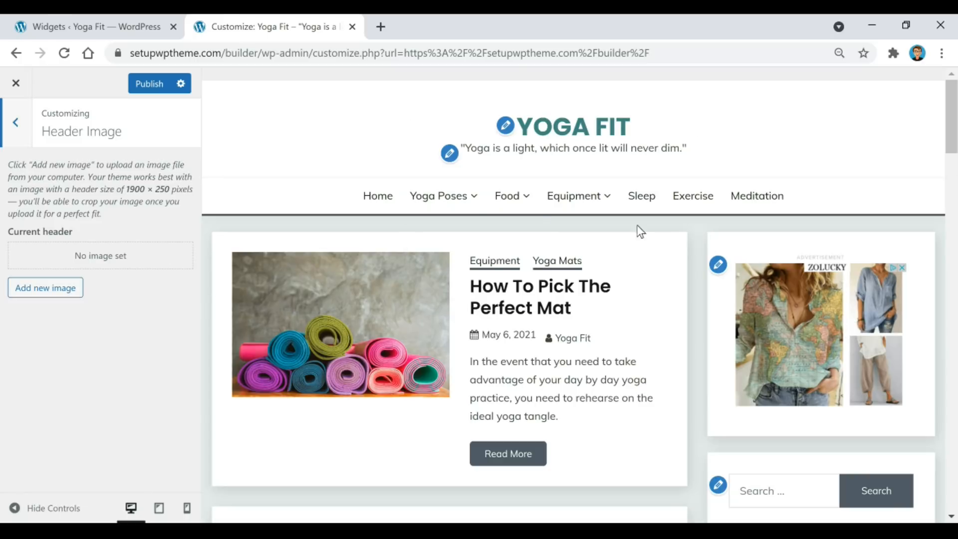
click(11, 134)
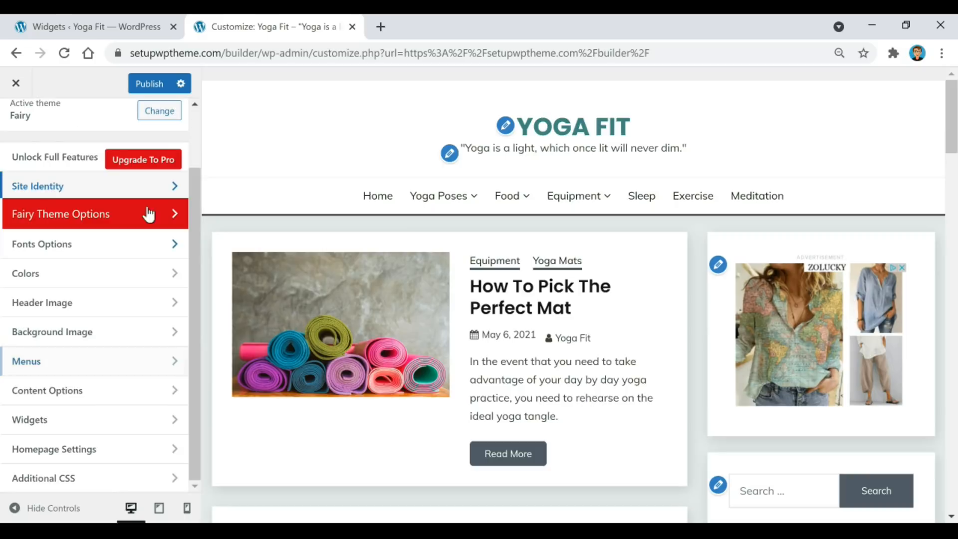
click(161, 188)
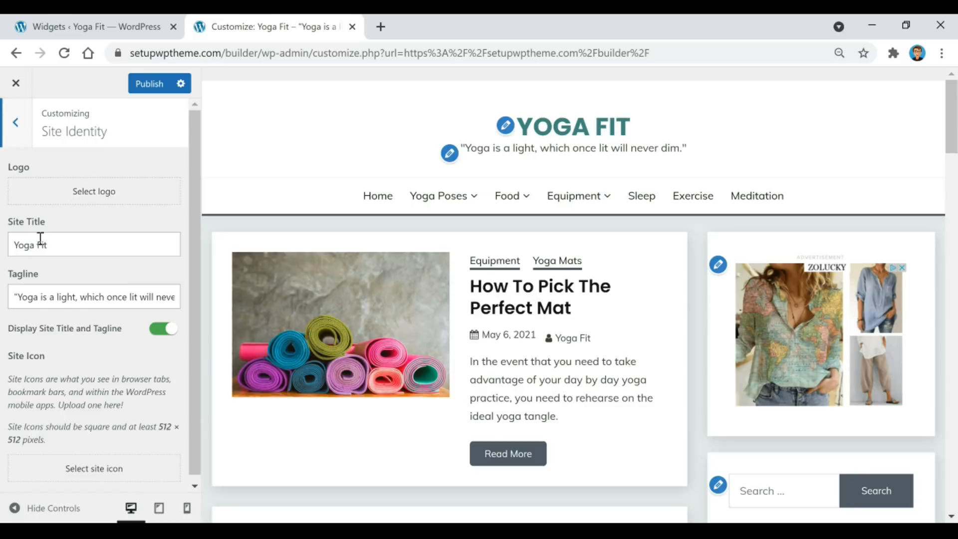
click(14, 128)
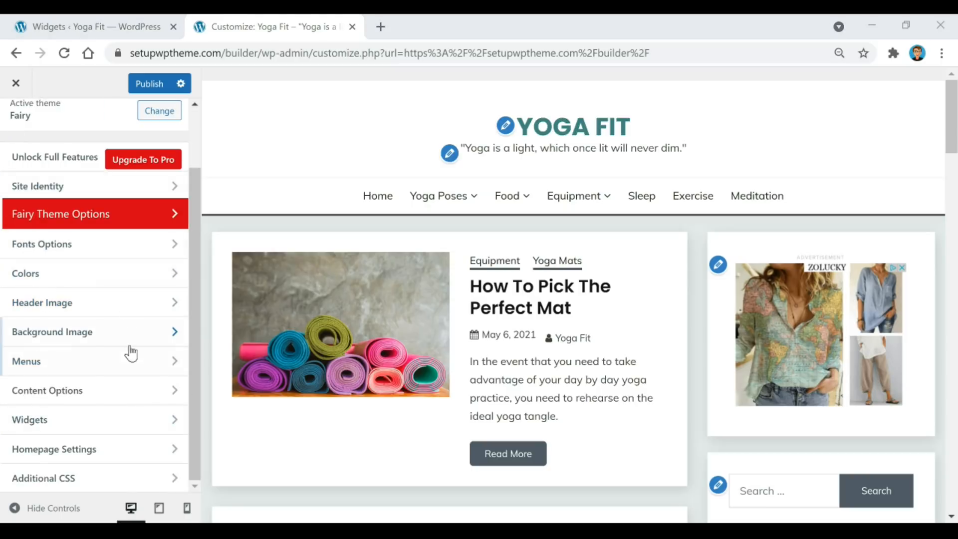
click(115, 339)
click(14, 122)
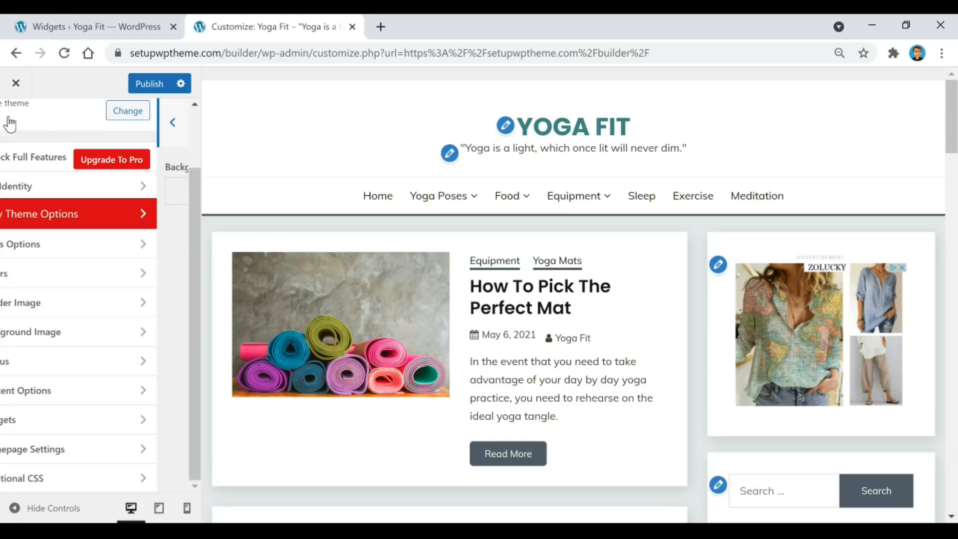
click(78, 278)
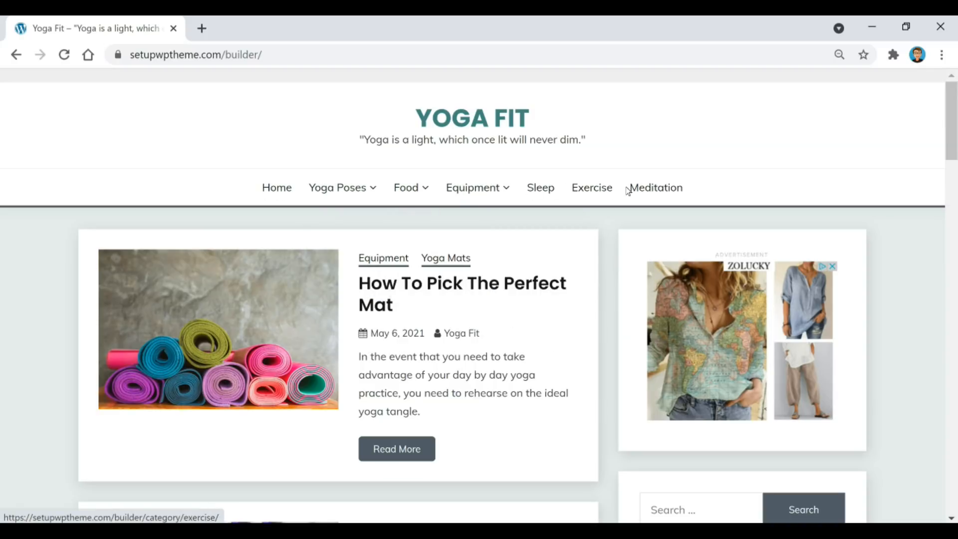
Scroll the live Yoga Fit home page down to the Fairy footer, then jump back to the top.
scroll(658, 271, down, 3)
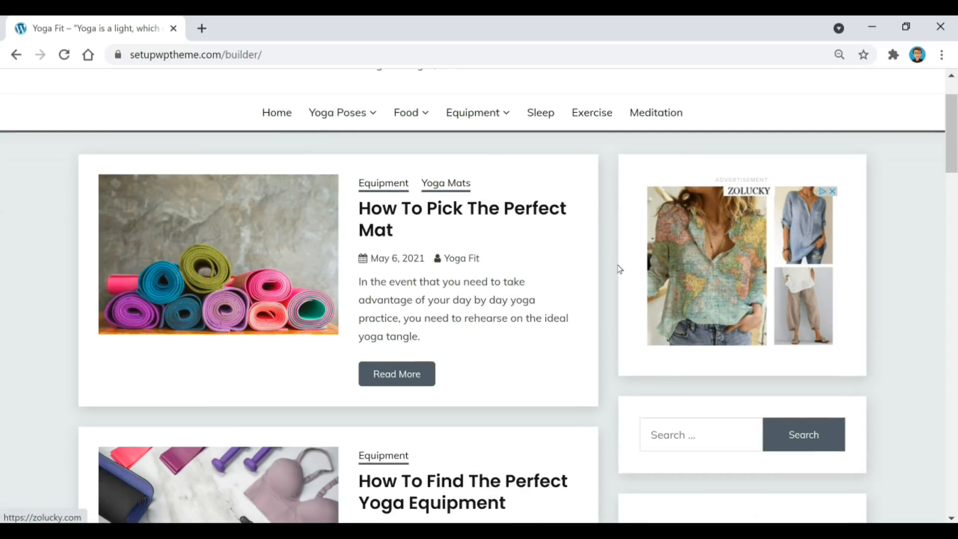
scroll(449, 322, down, 3)
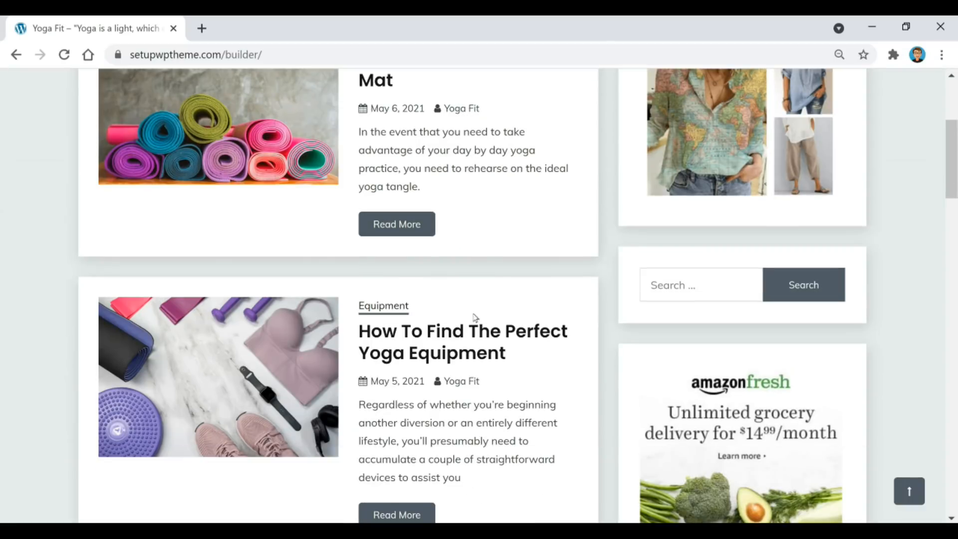
scroll(648, 307, down, 5)
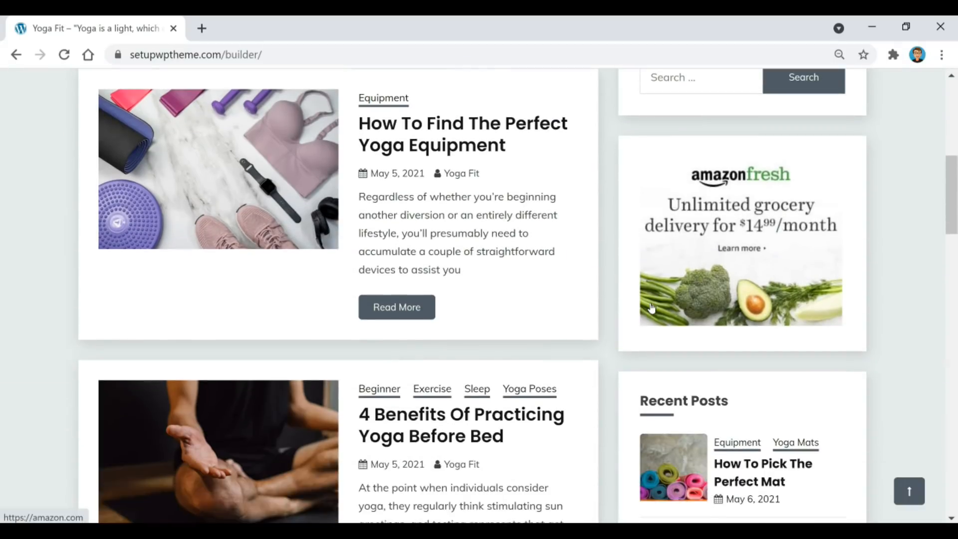
scroll(654, 353, down, 2)
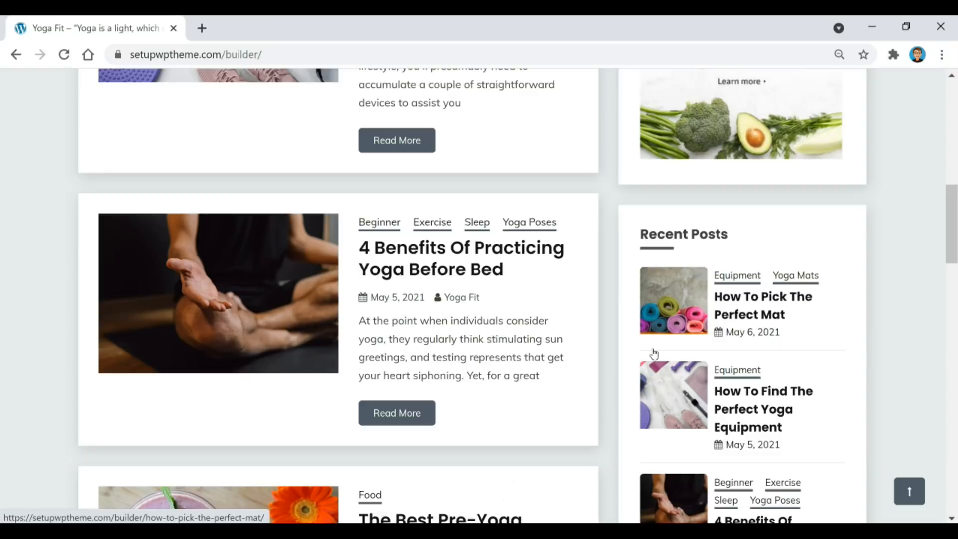
scroll(654, 354, down, 5)
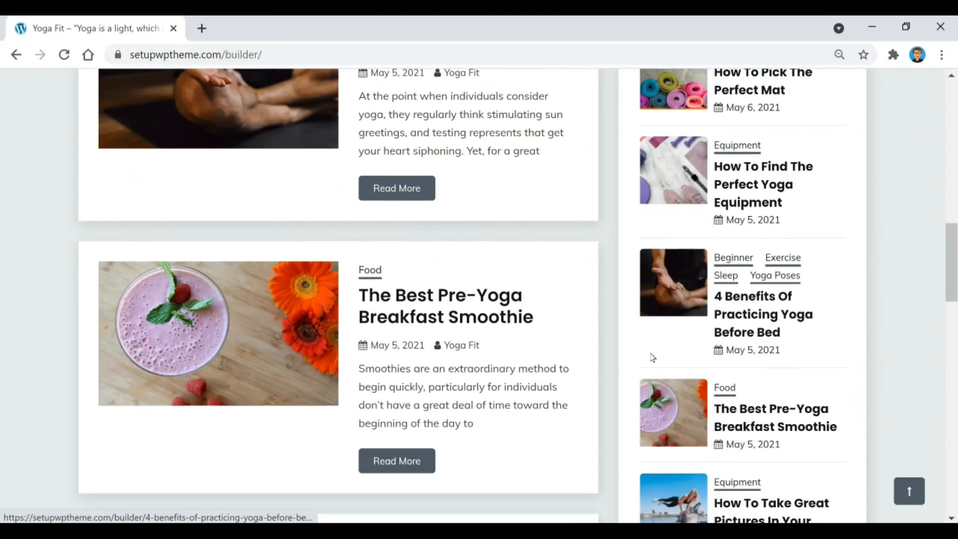
scroll(517, 358, down, 2)
scroll(517, 359, down, 2)
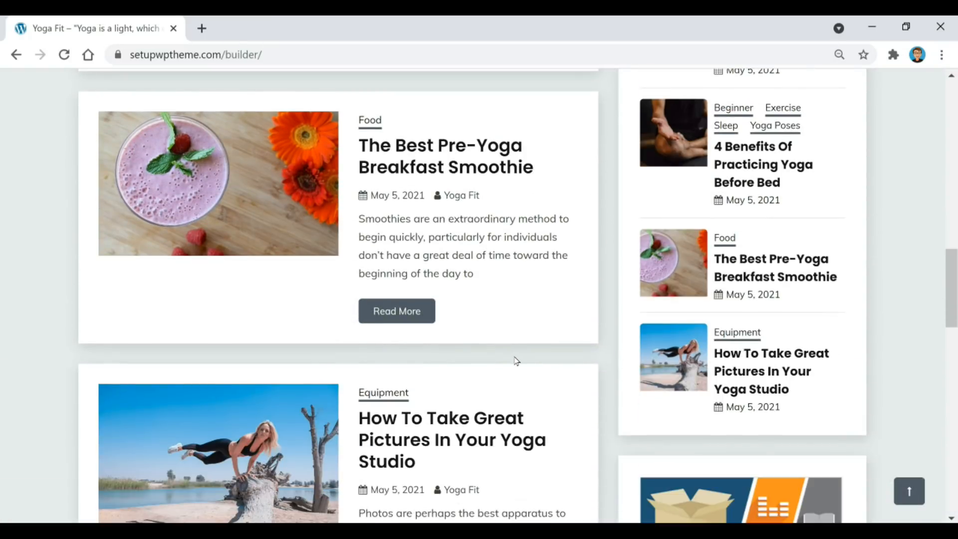
scroll(589, 324, down, 2)
scroll(684, 370, down, 4)
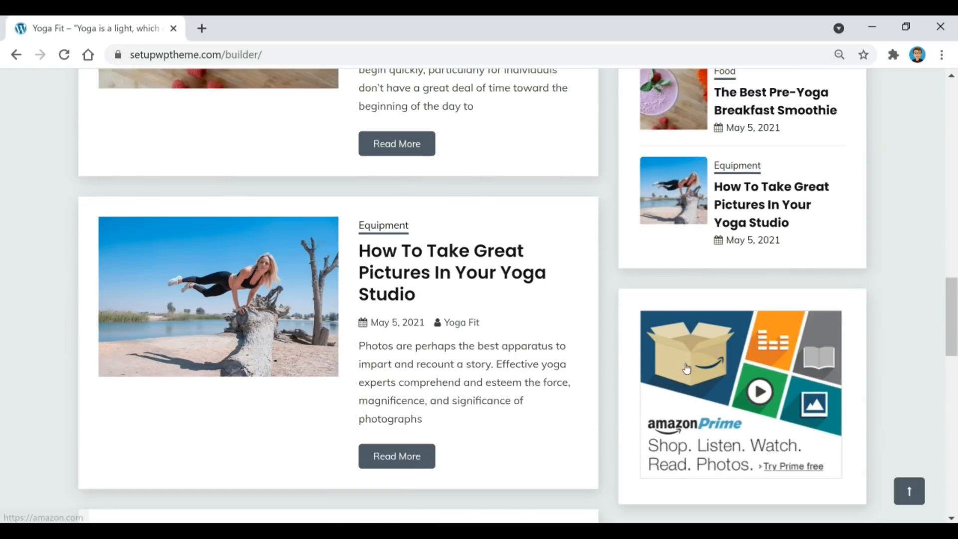
scroll(608, 374, down, 4)
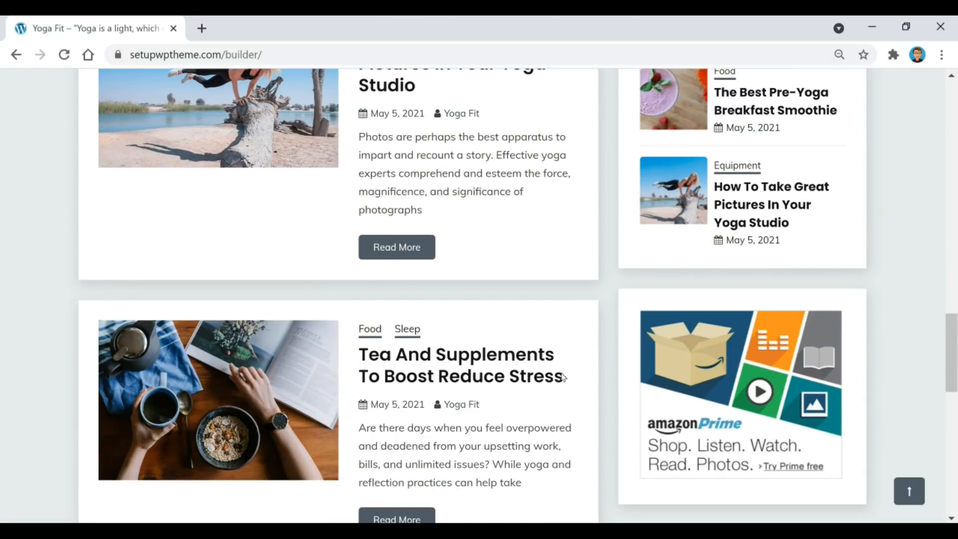
scroll(559, 381, down, 5)
scroll(559, 381, down, 5)
scroll(606, 394, down, 4)
scroll(614, 421, down, 1)
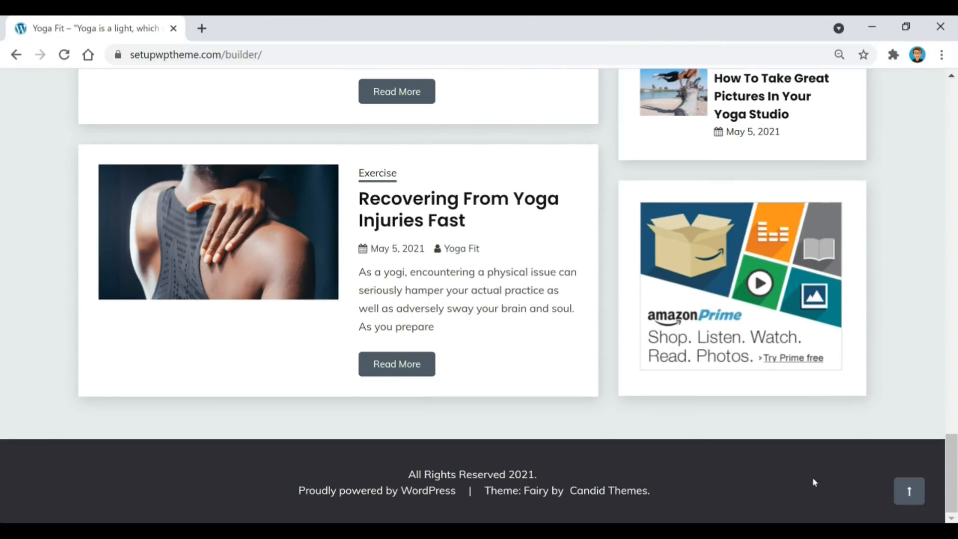
click(910, 495)
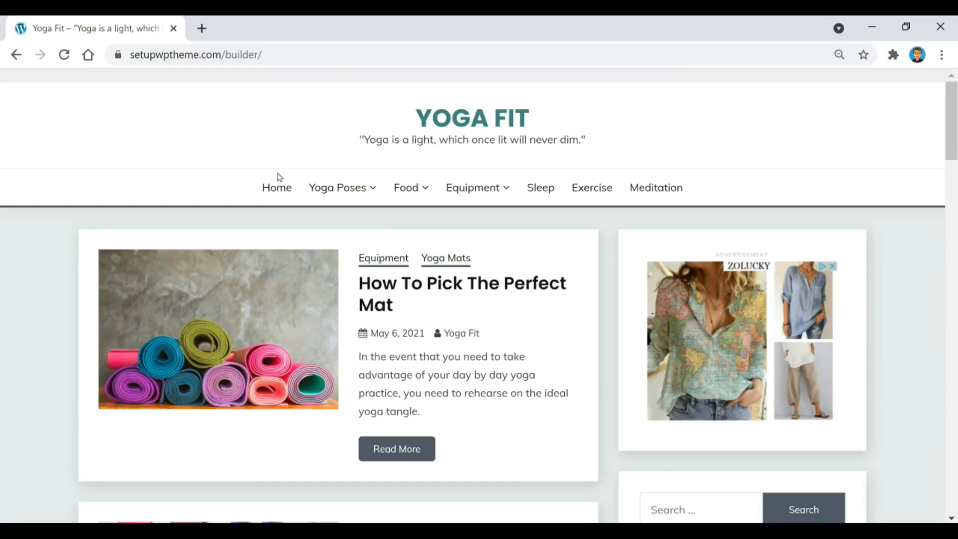
mouse_move(479, 199)
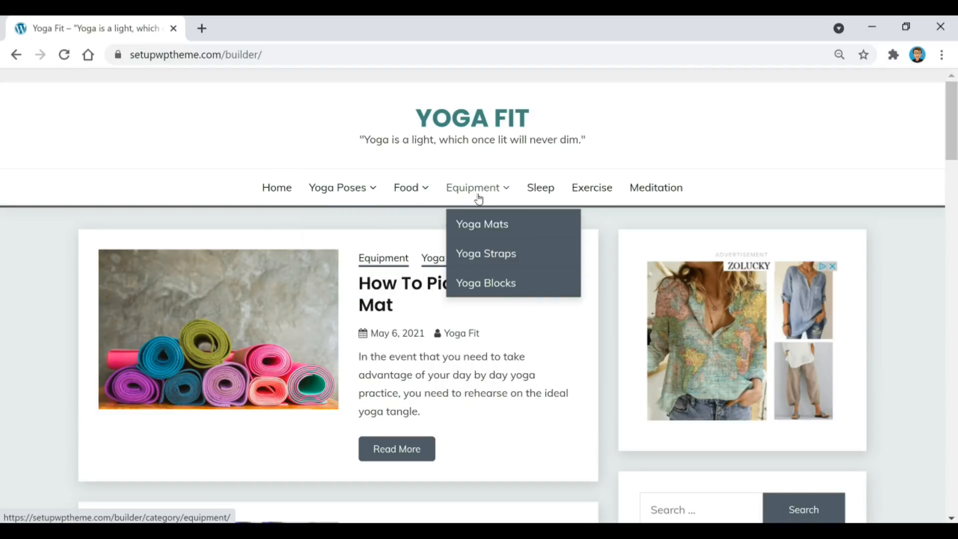